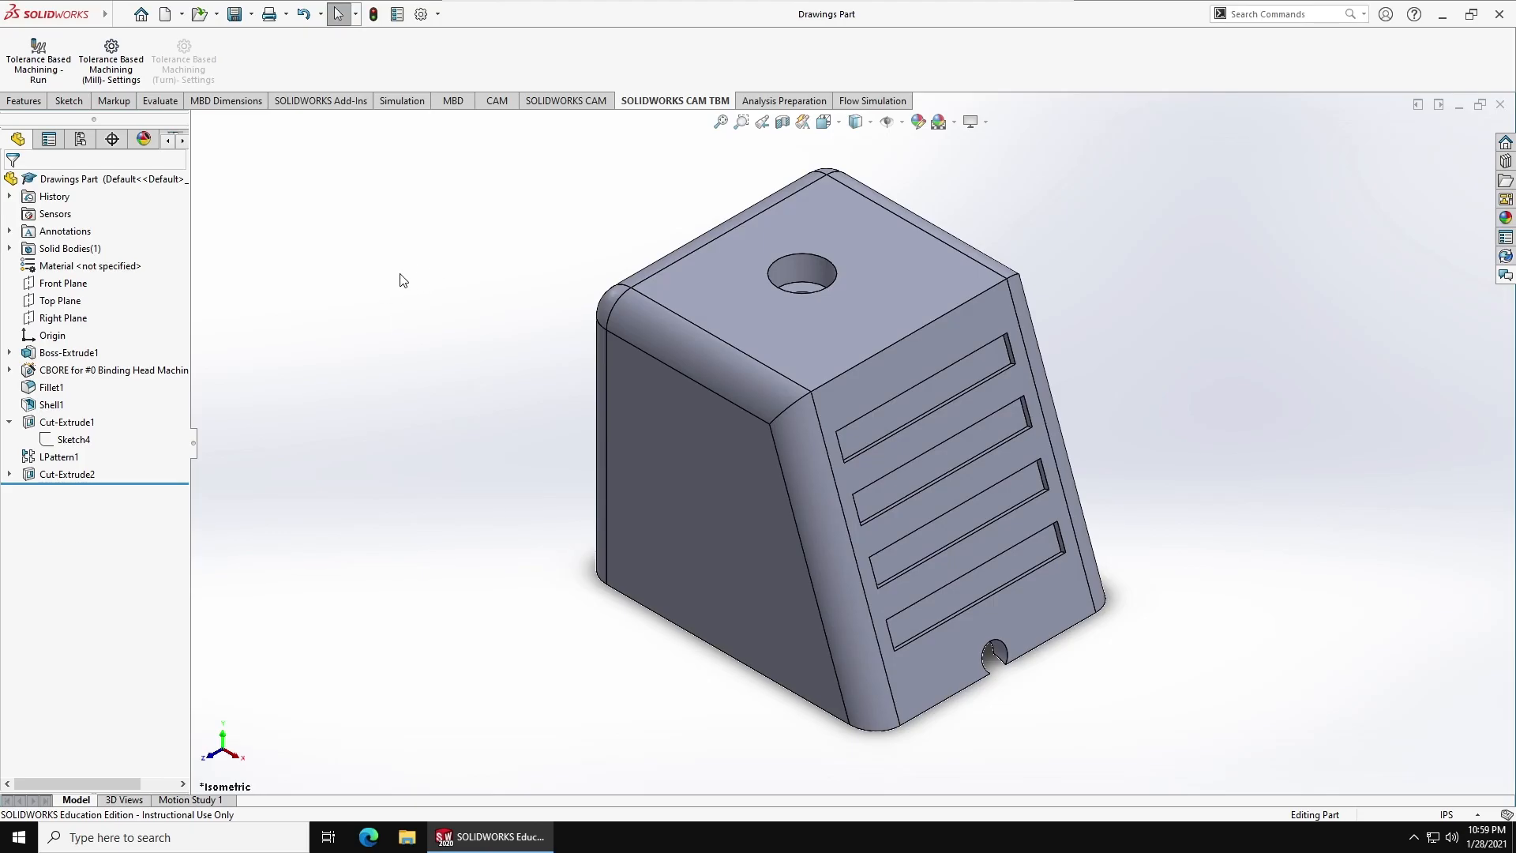
Create a new drawing document, dismissing the sheet format choice and the initial model view insertion
left_click(164, 13)
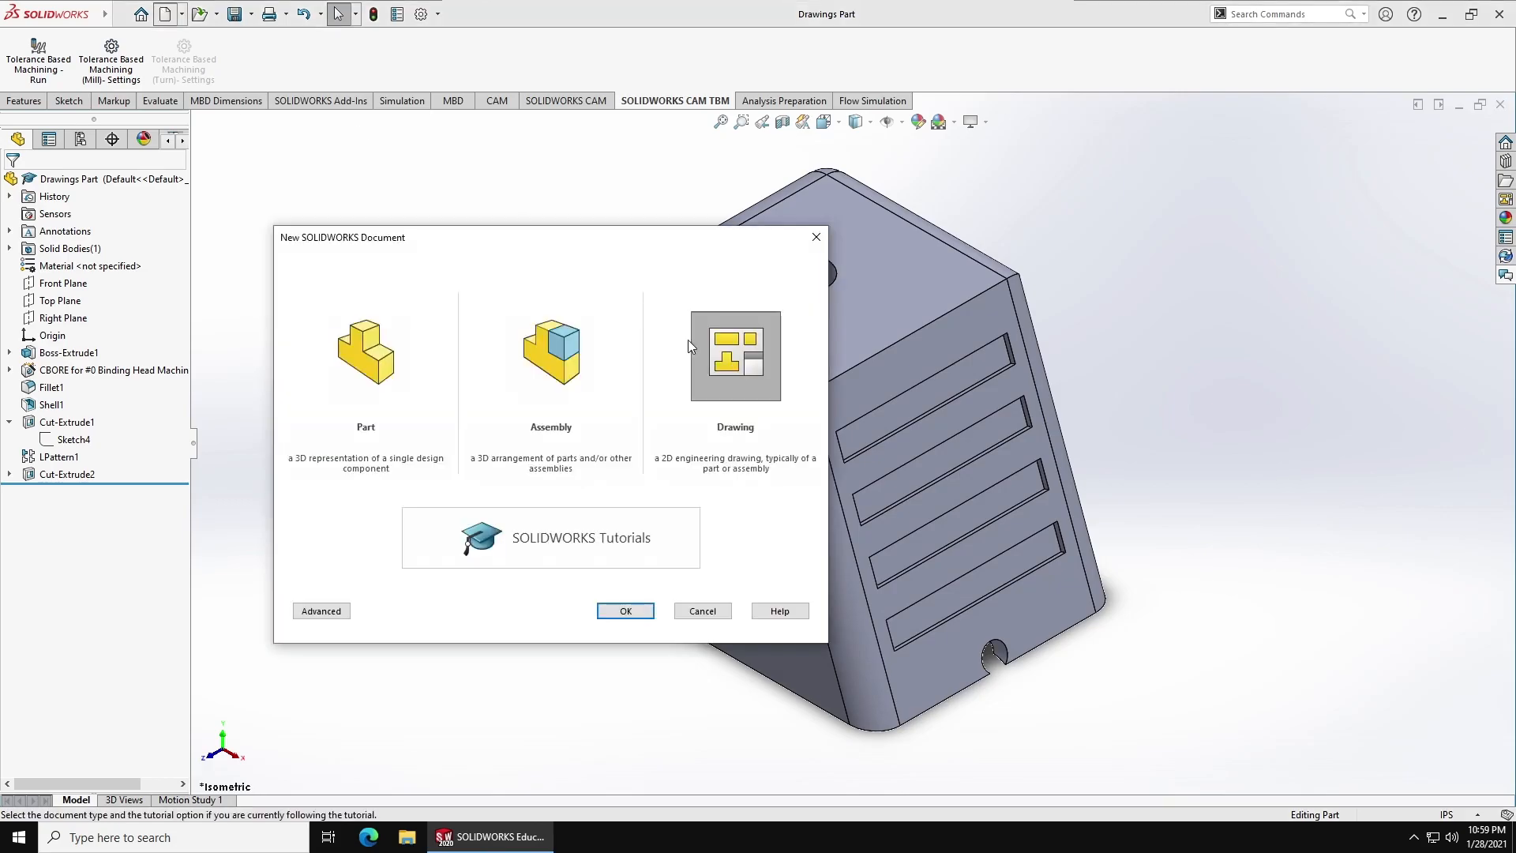
left_click(713, 349)
left_click(629, 614)
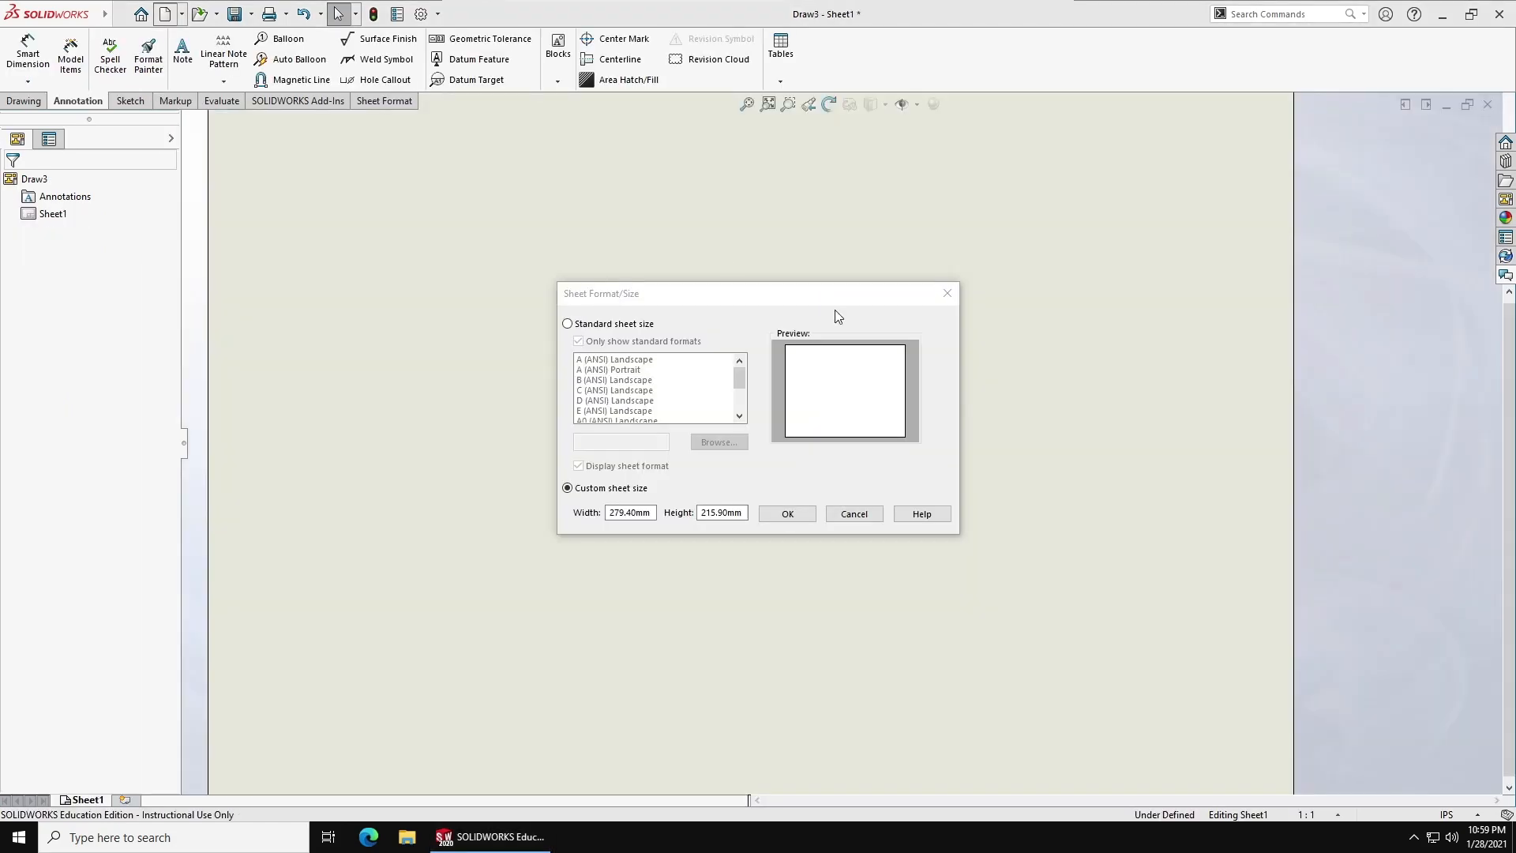
left_click(947, 293)
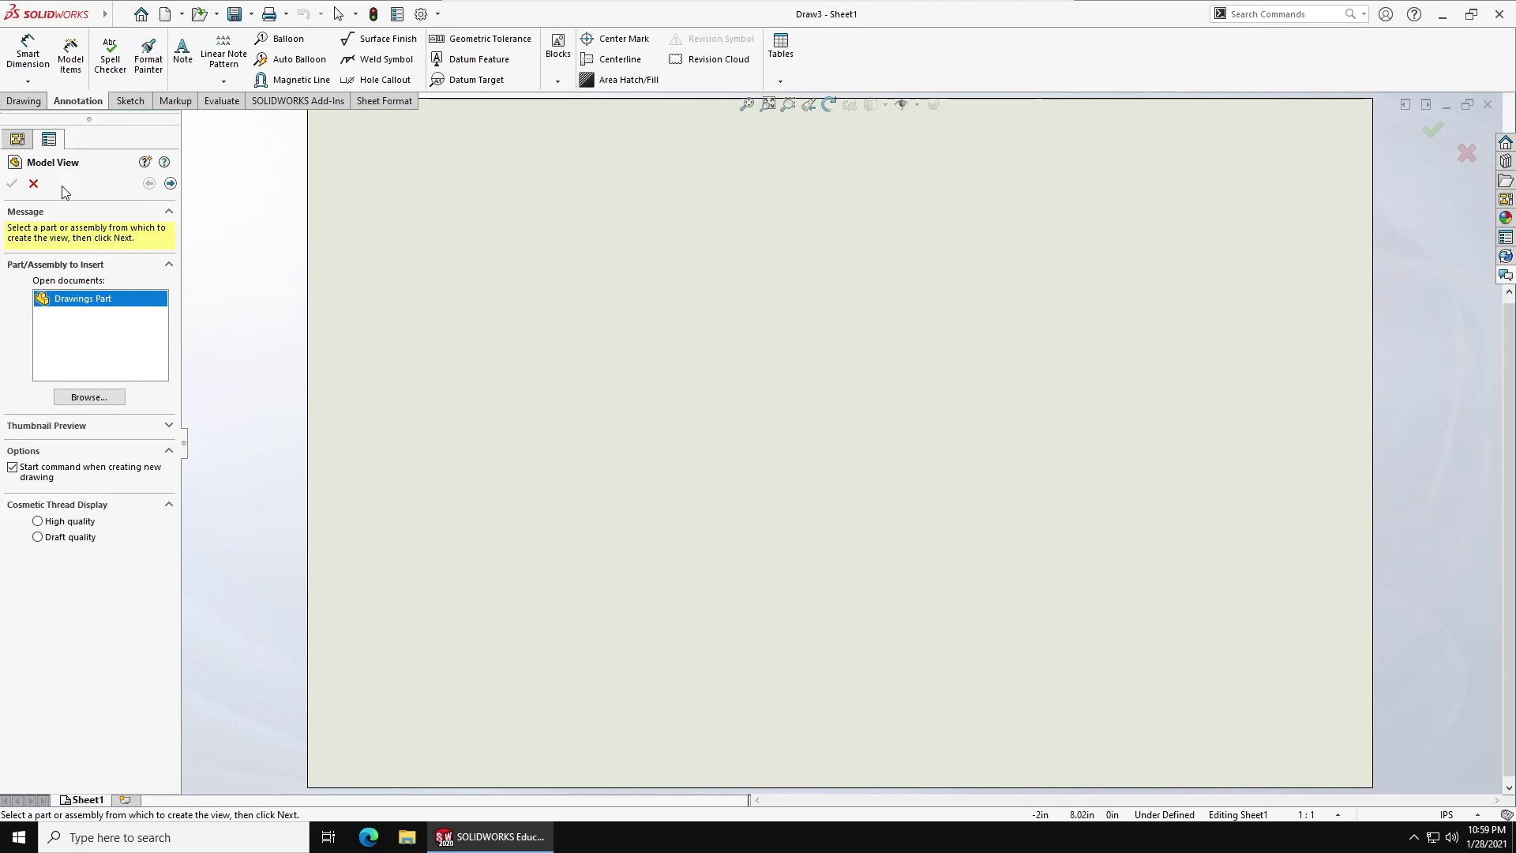
left_click(33, 183)
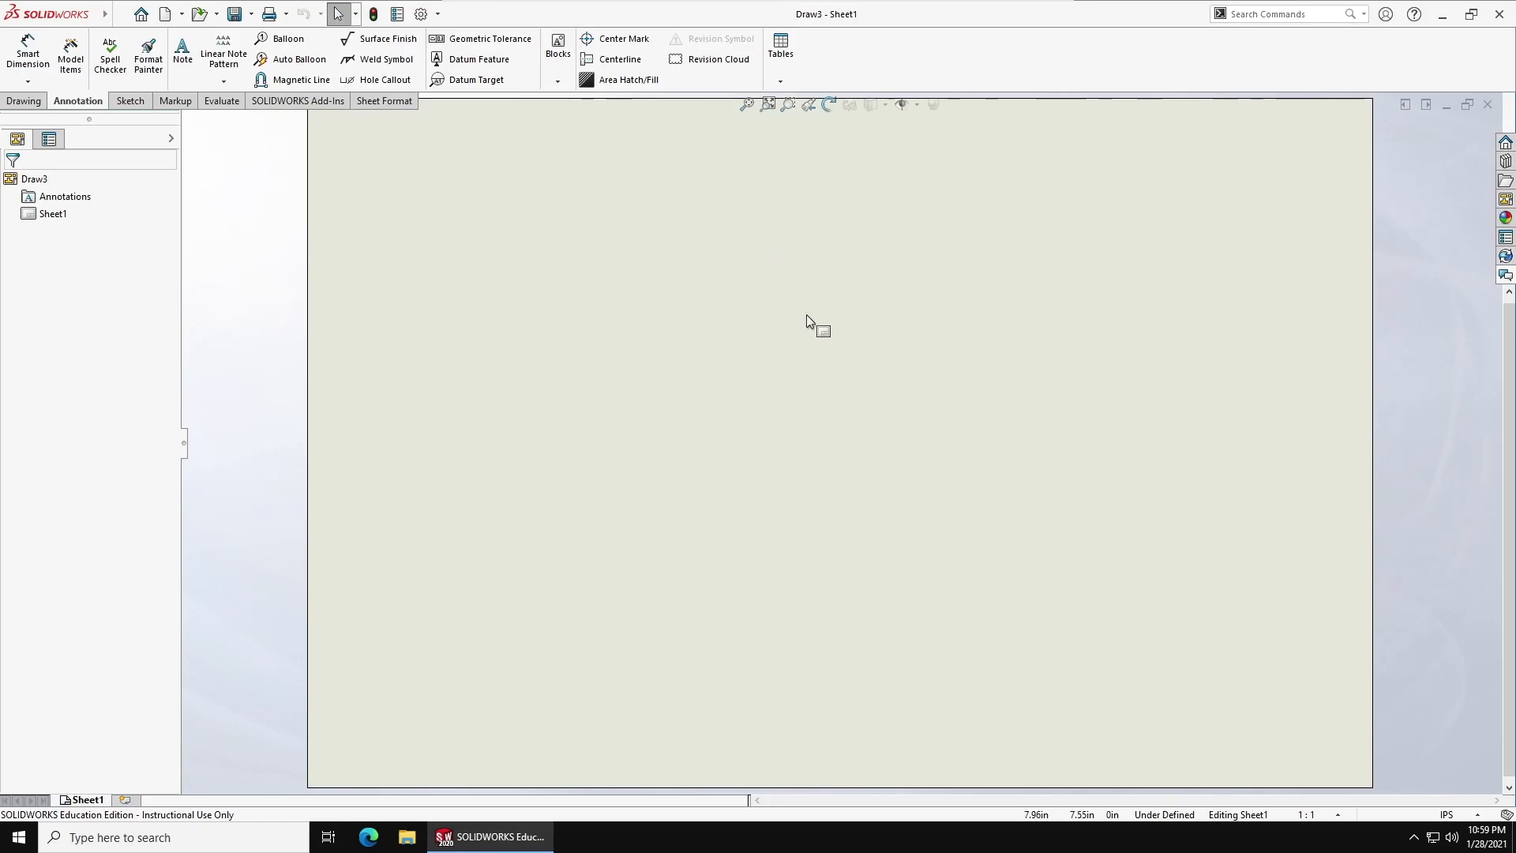
Set Sheet1 to a custom size 11 in wide and 8.5 in high in its sheet properties
right_click(52, 214)
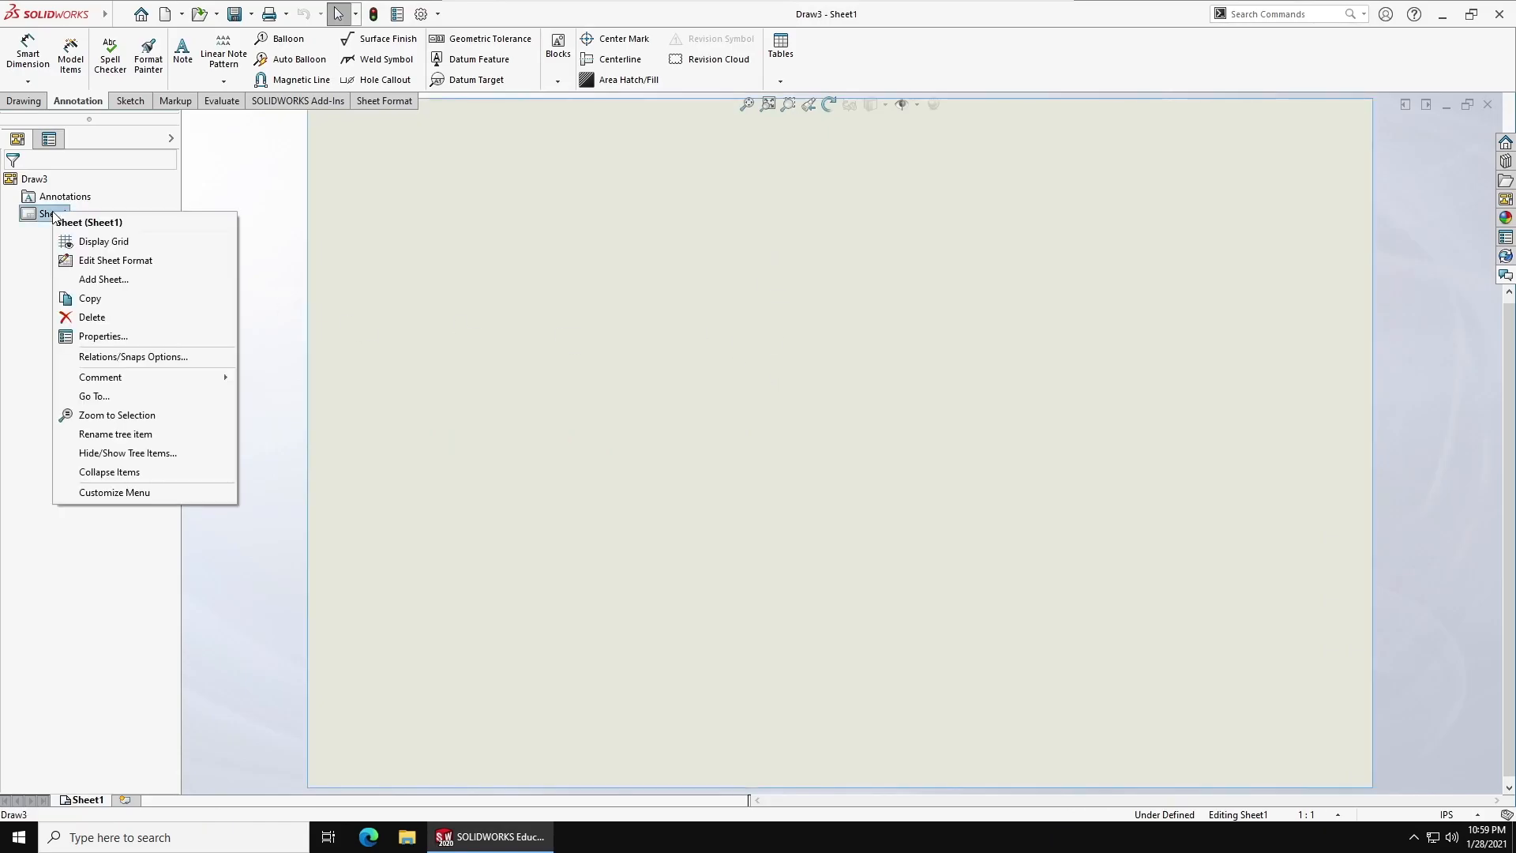
left_click(145, 337)
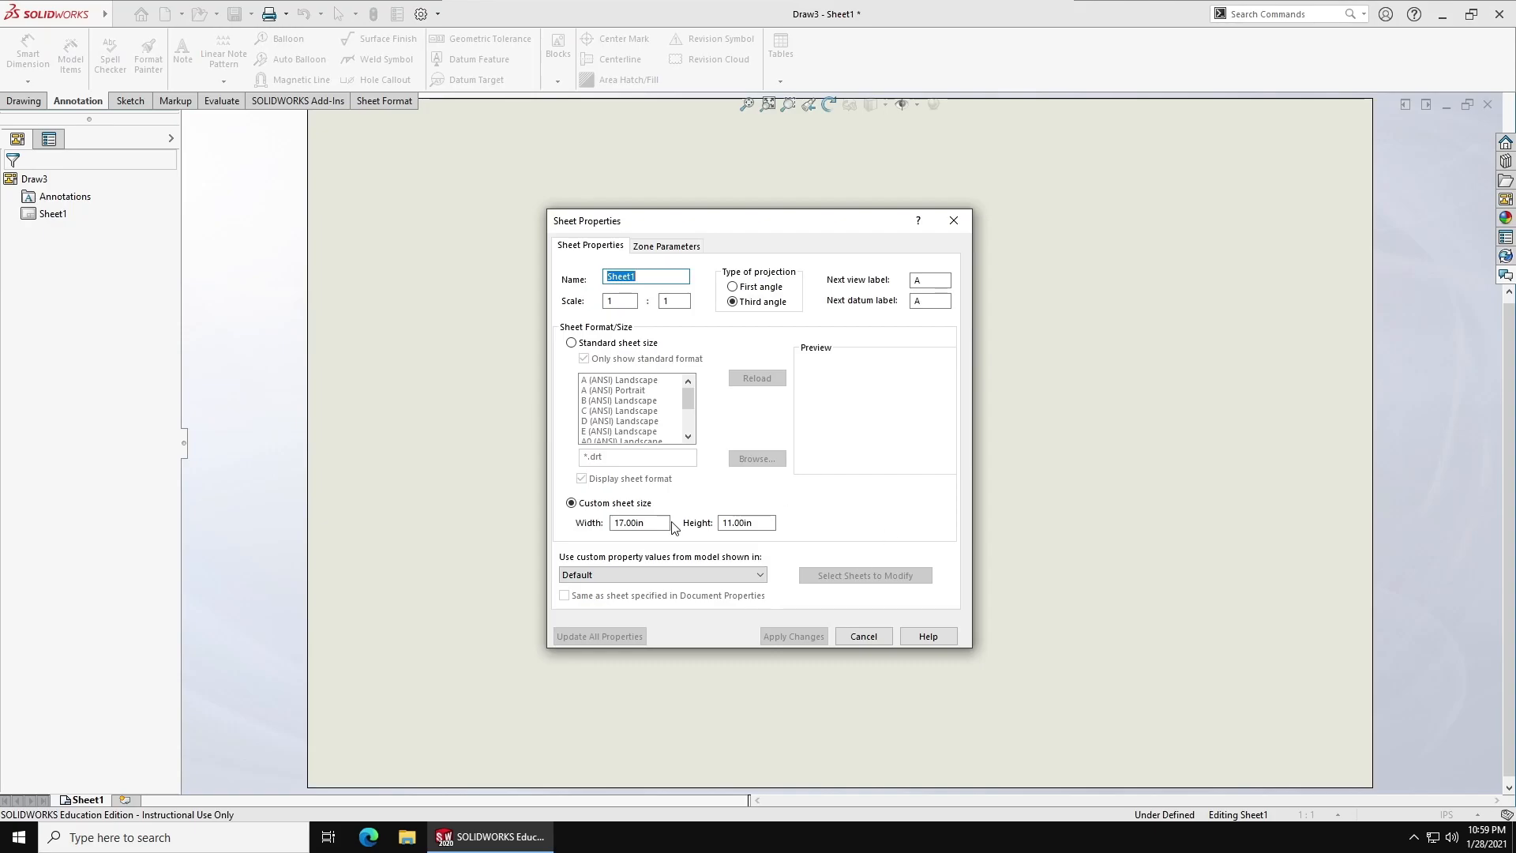
left_click_drag(668, 522, 551, 529)
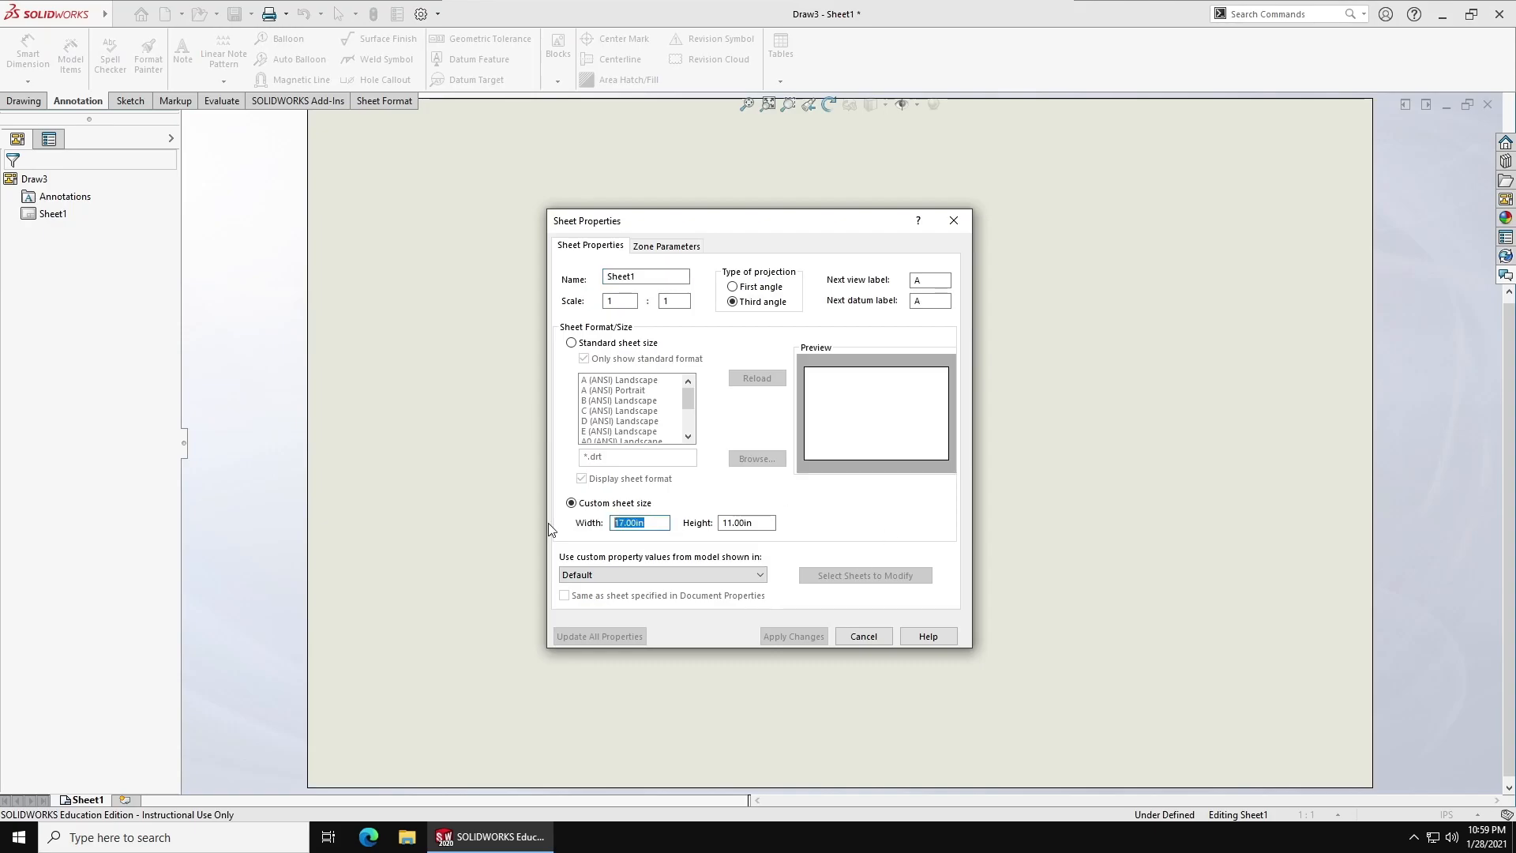
type("11in")
key("Tab")
type("8.5 i")
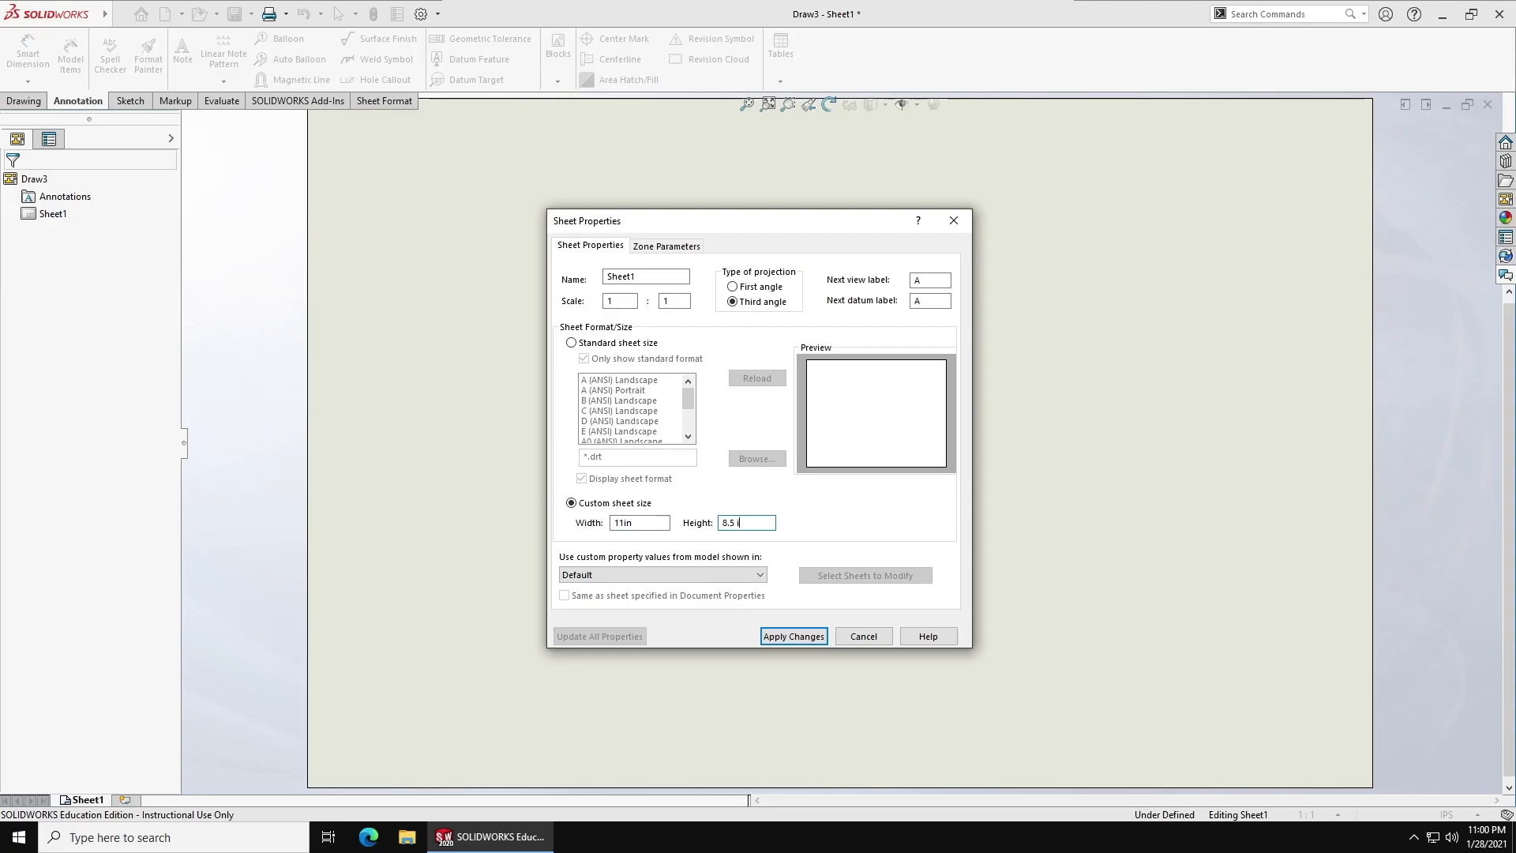
type("n")
key("Tab")
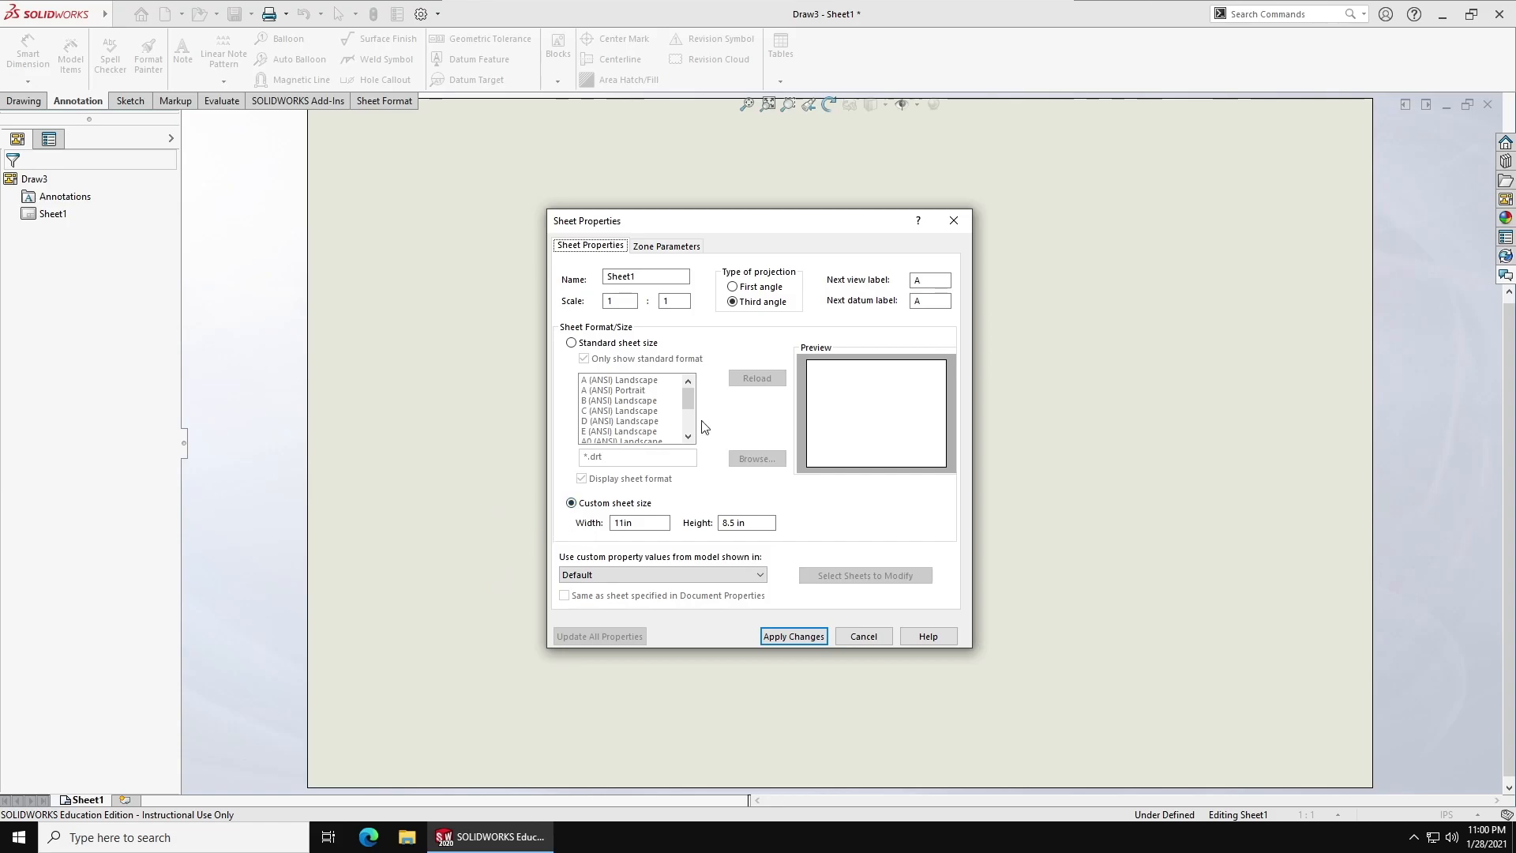
left_click(792, 636)
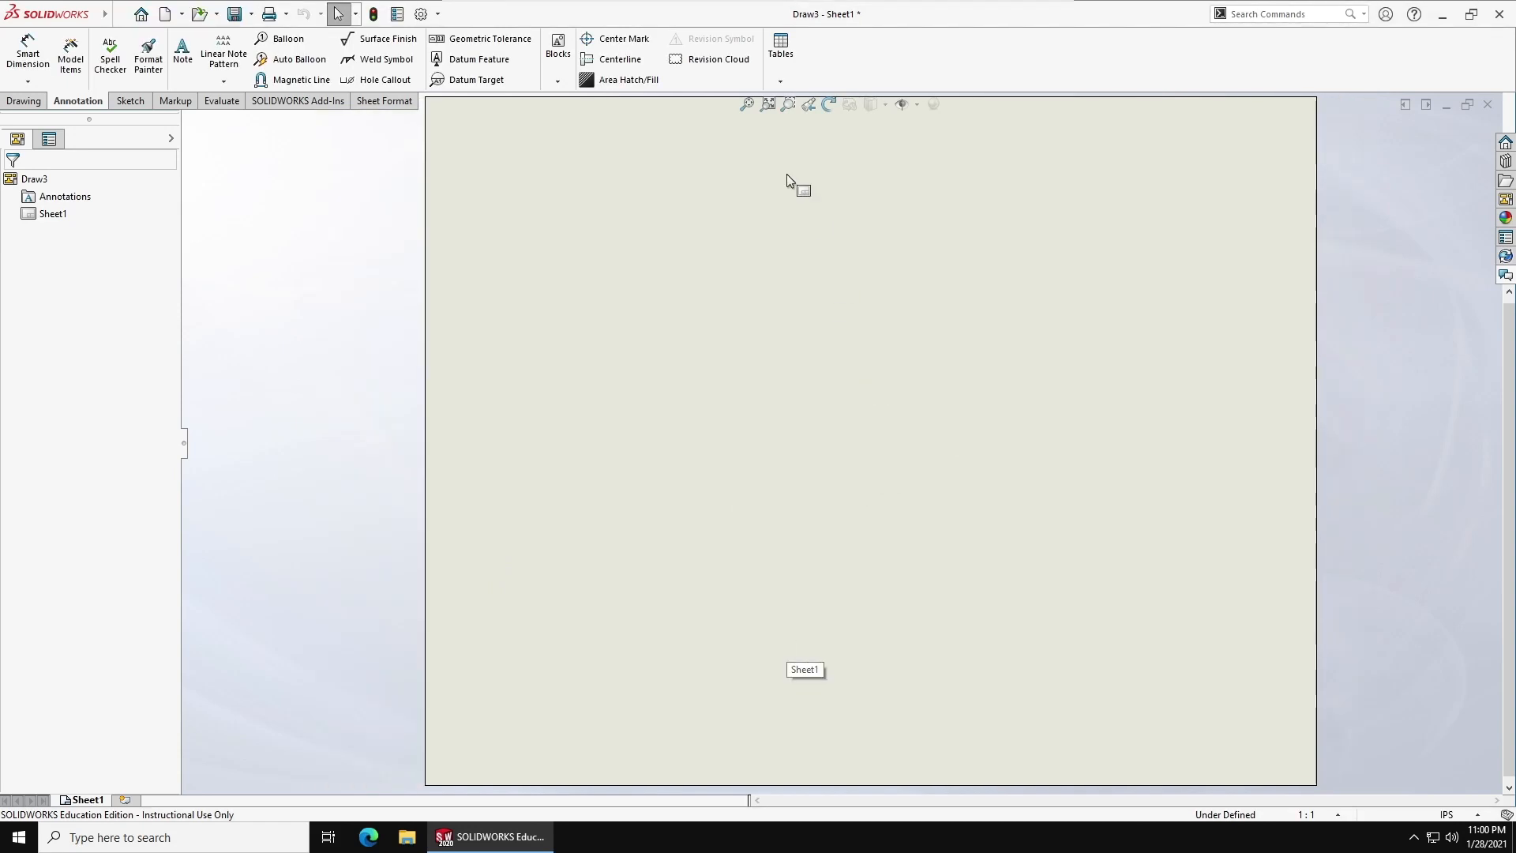
Check the drawing display style, overall drafting standard and unit system in the options
left_click(420, 14)
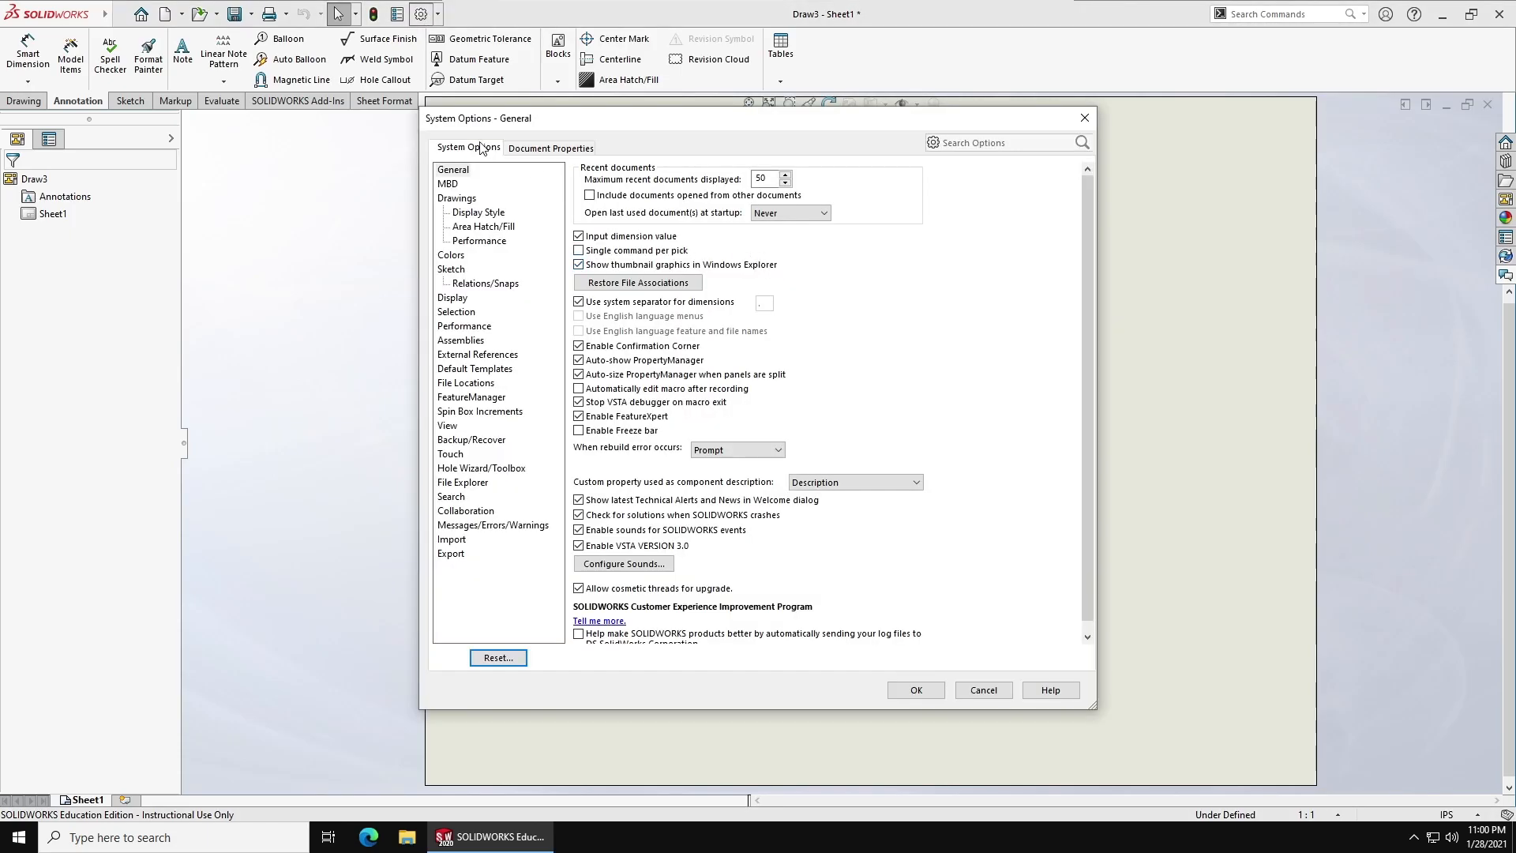
left_click(478, 213)
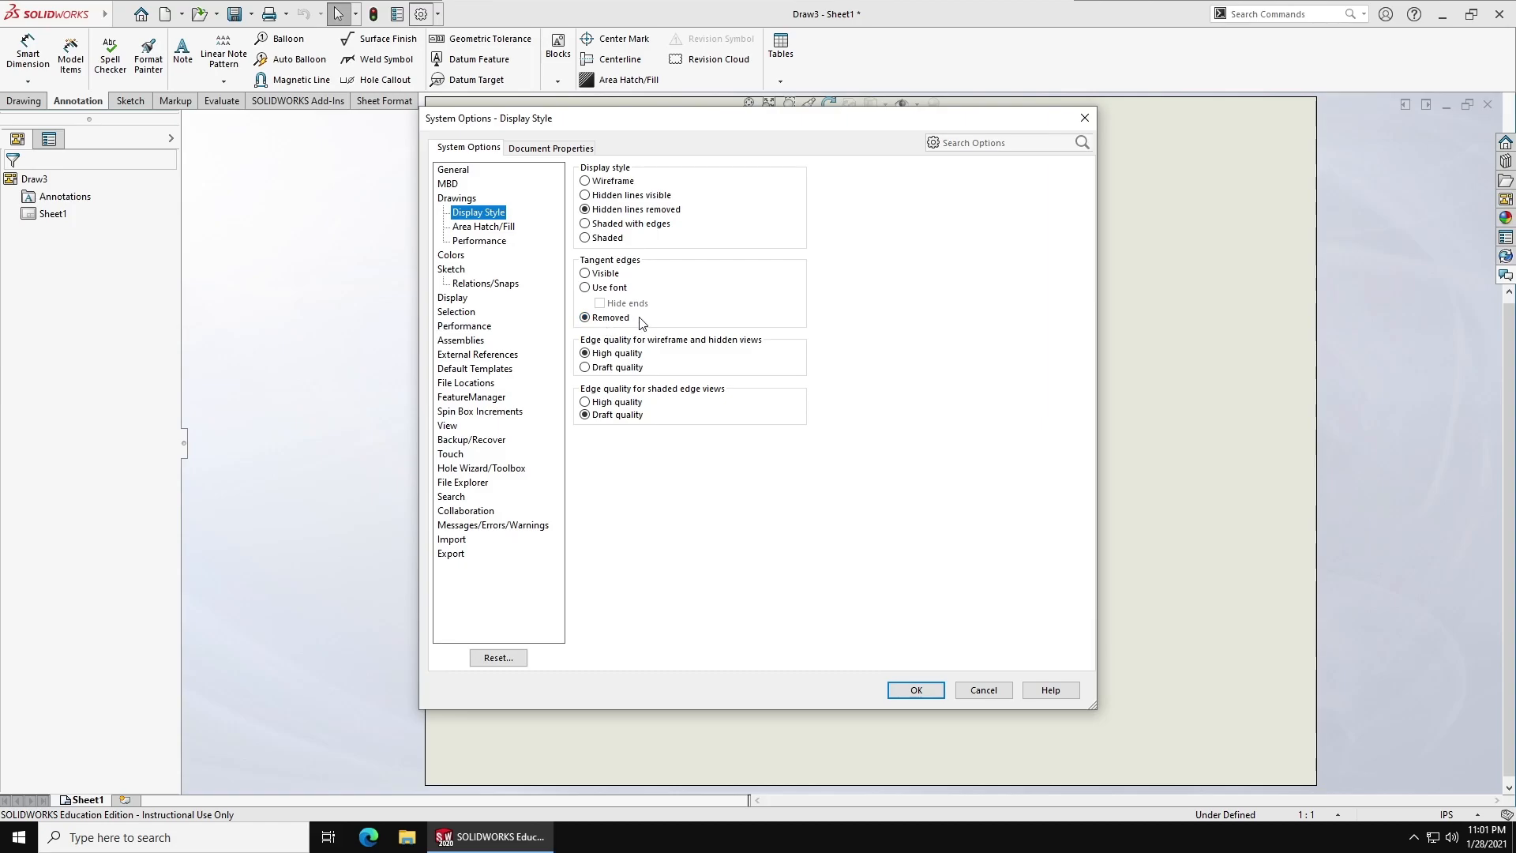
left_click(588, 149)
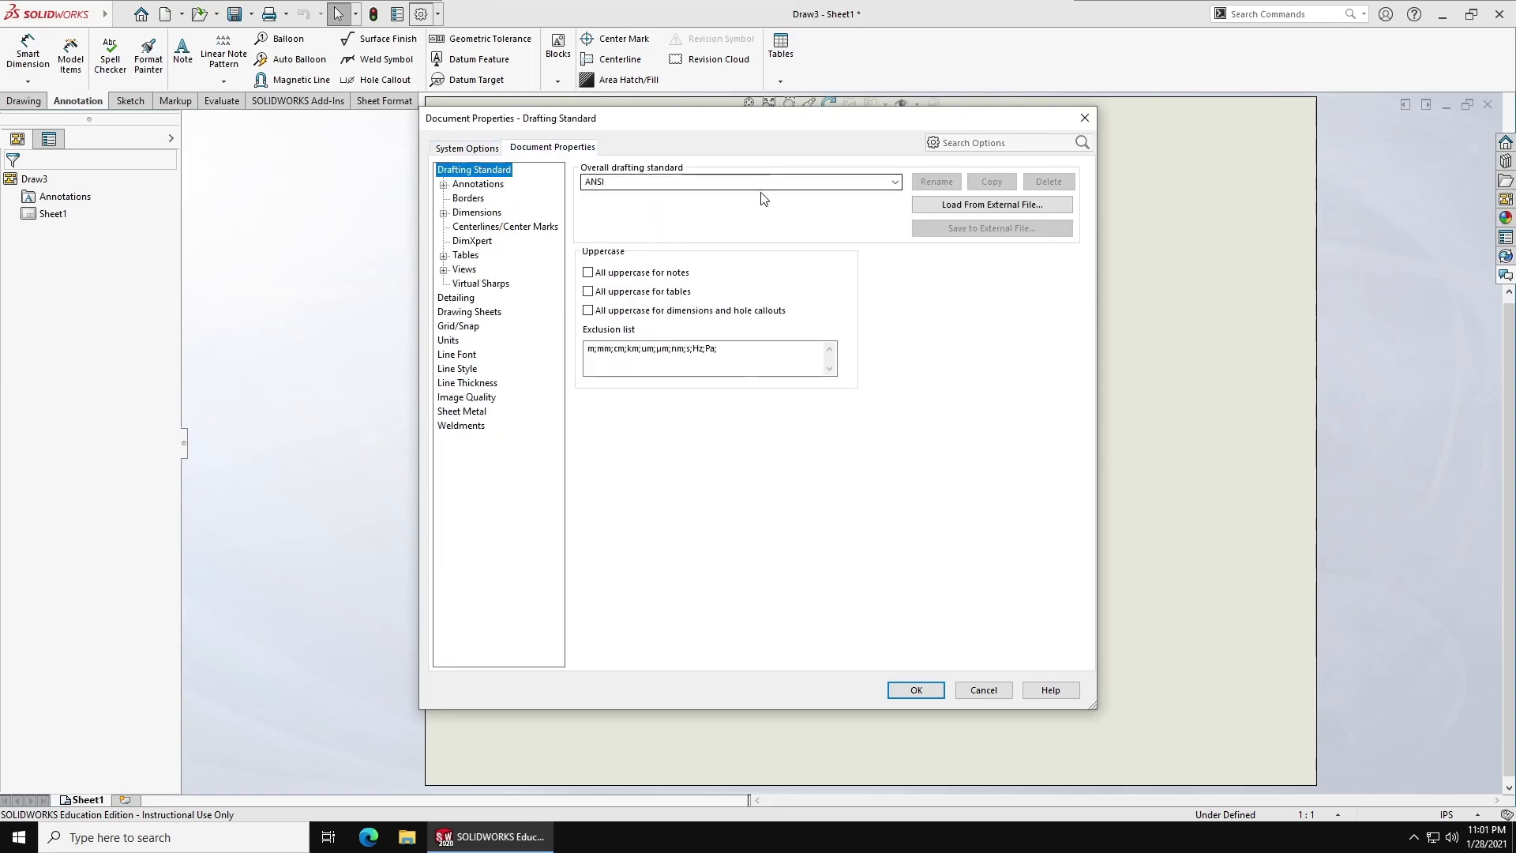
left_click(448, 341)
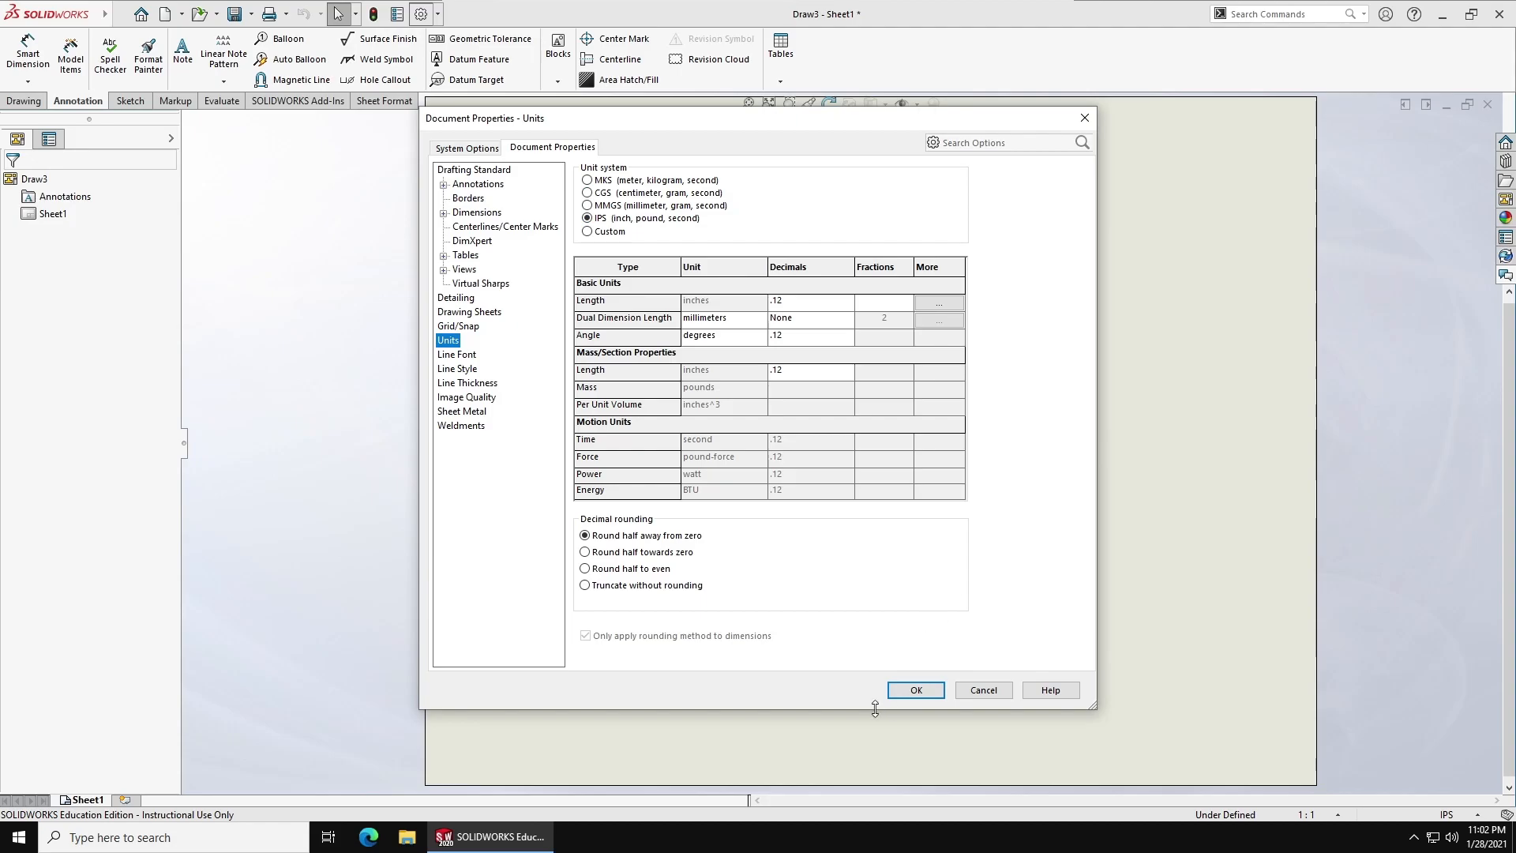
left_click(900, 694)
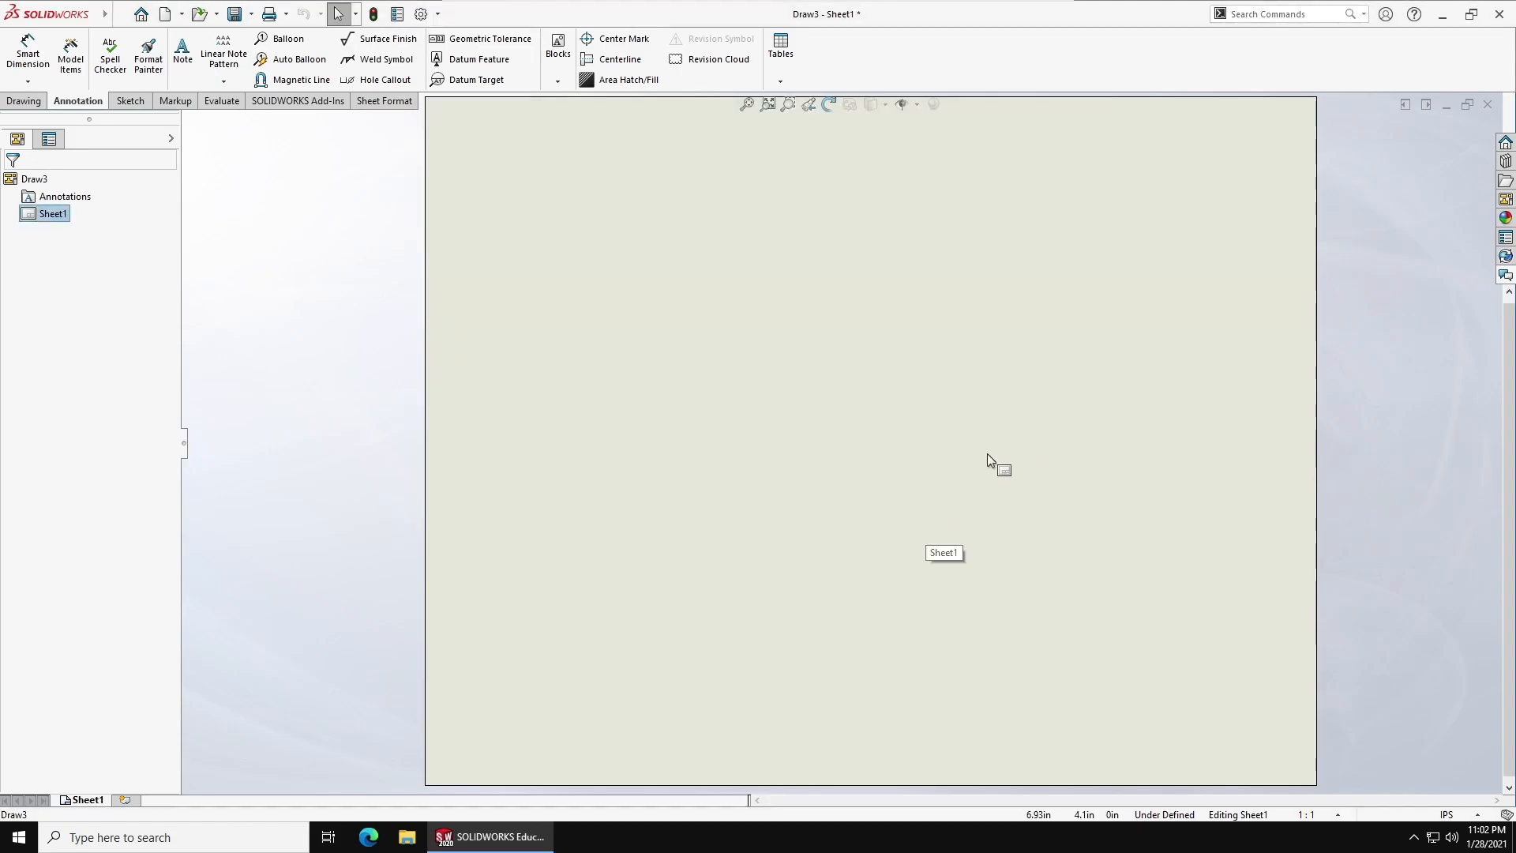
Start a multiple-view Model View of Drawings Part in the Default configuration, with top, front, right and isometric orientations
left_click(21, 102)
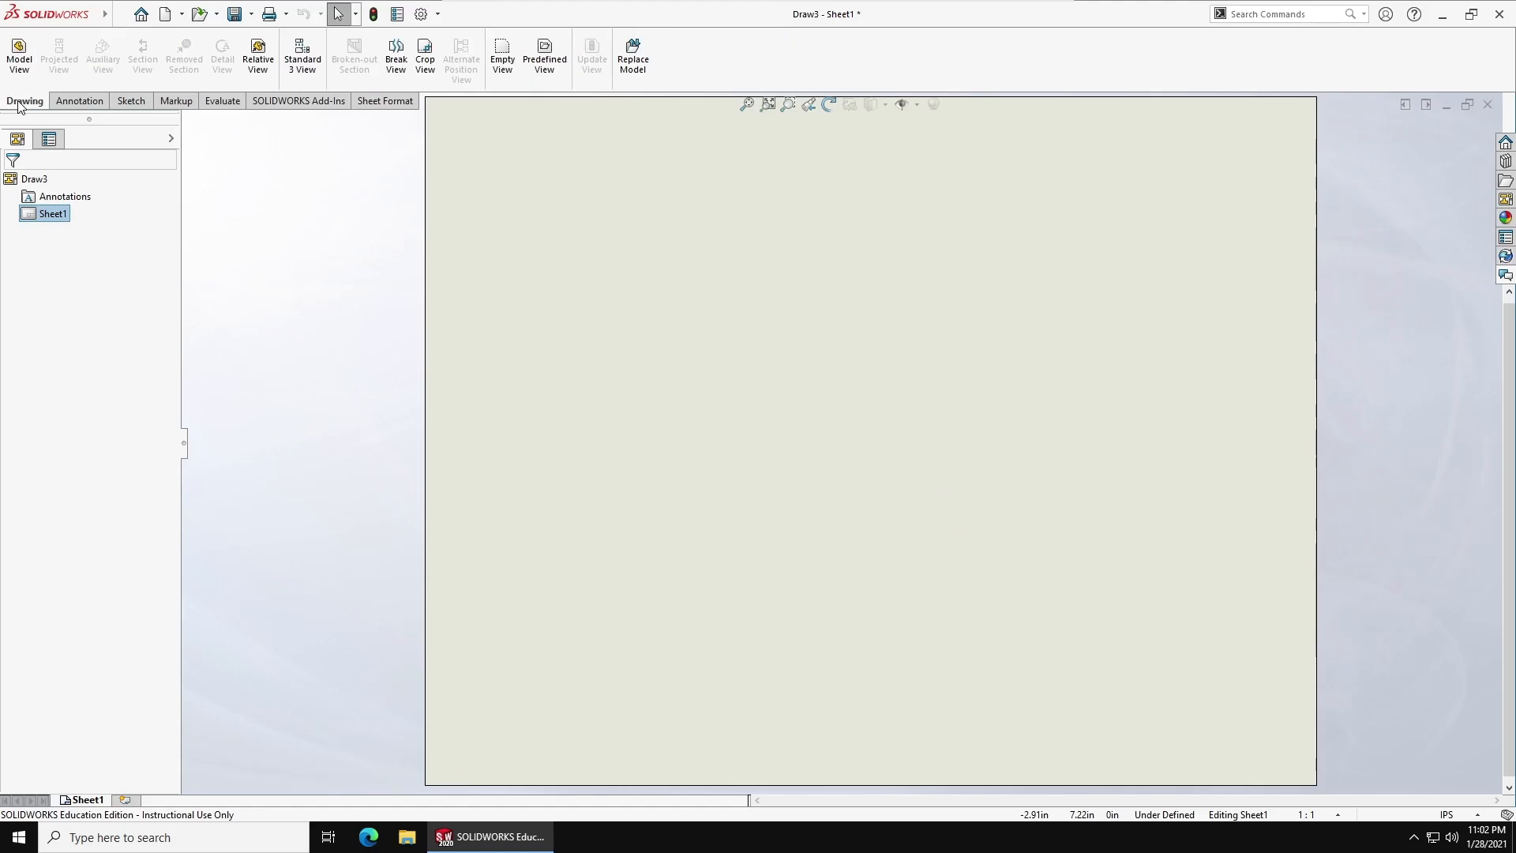
left_click(19, 56)
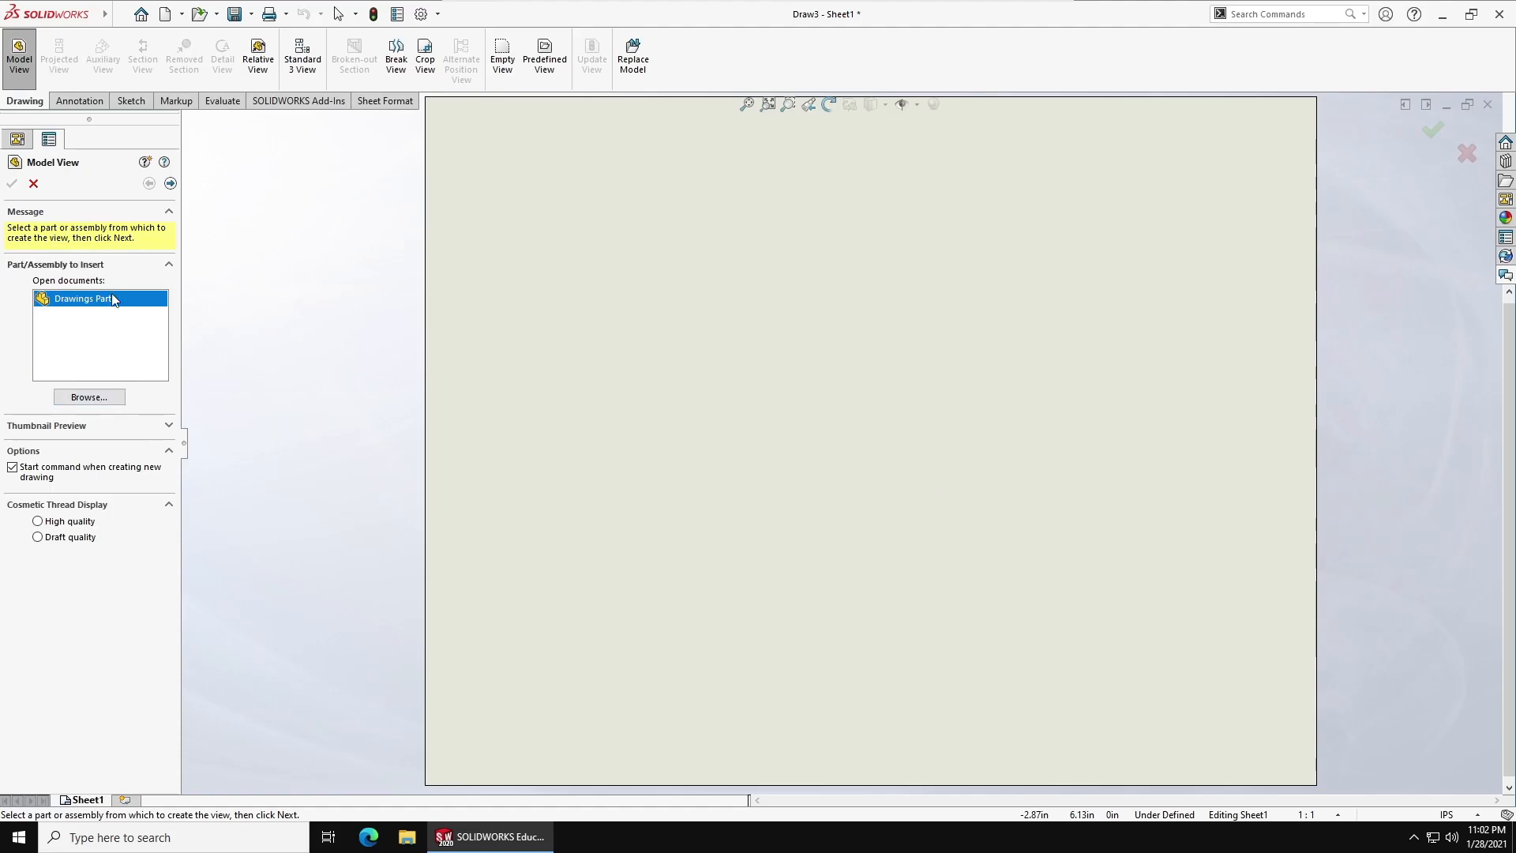
left_click(171, 183)
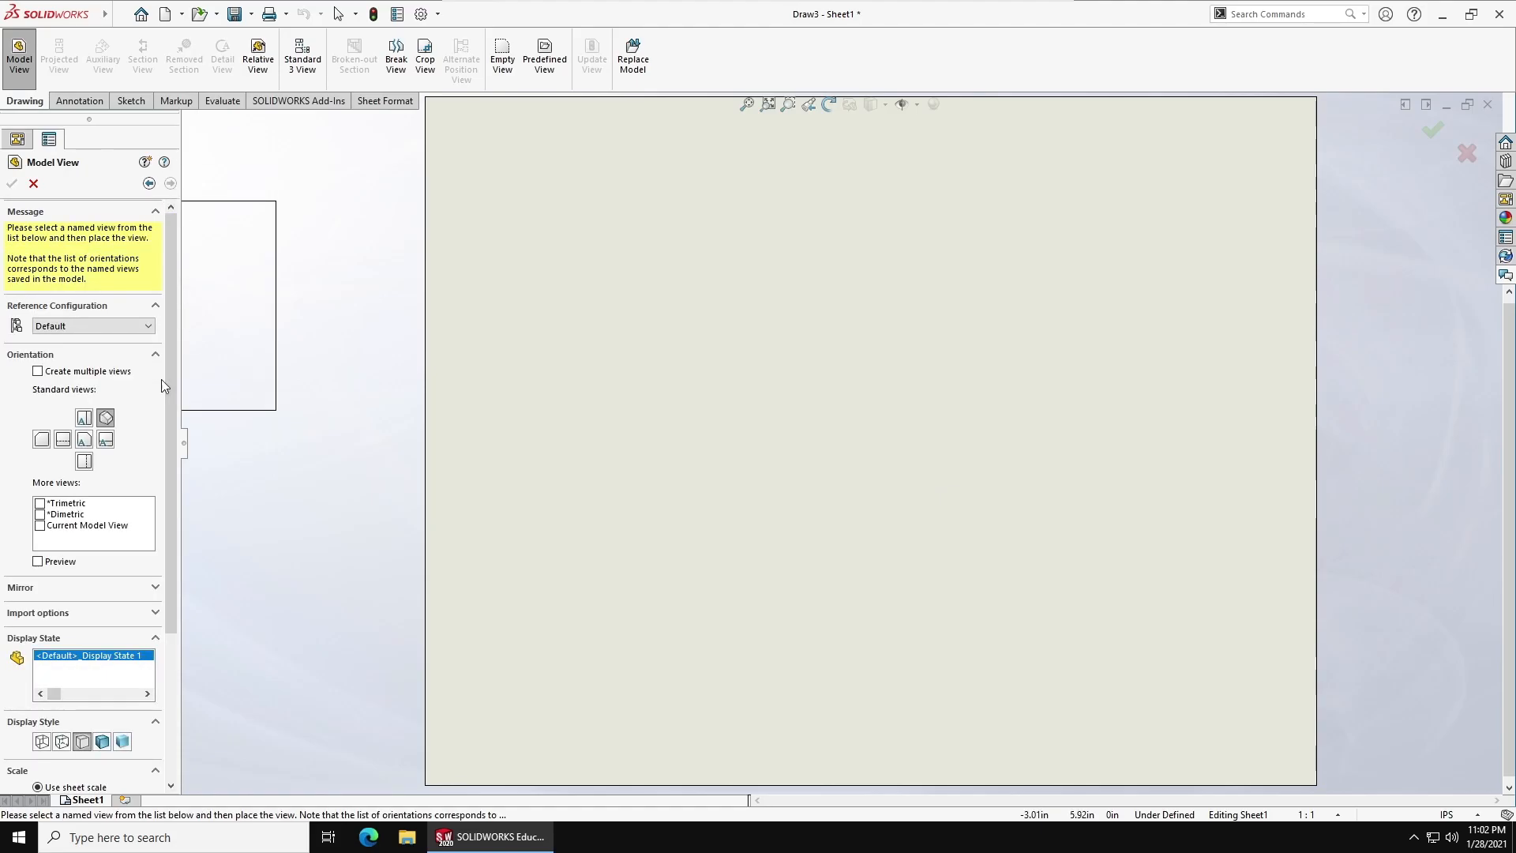
left_click(101, 330)
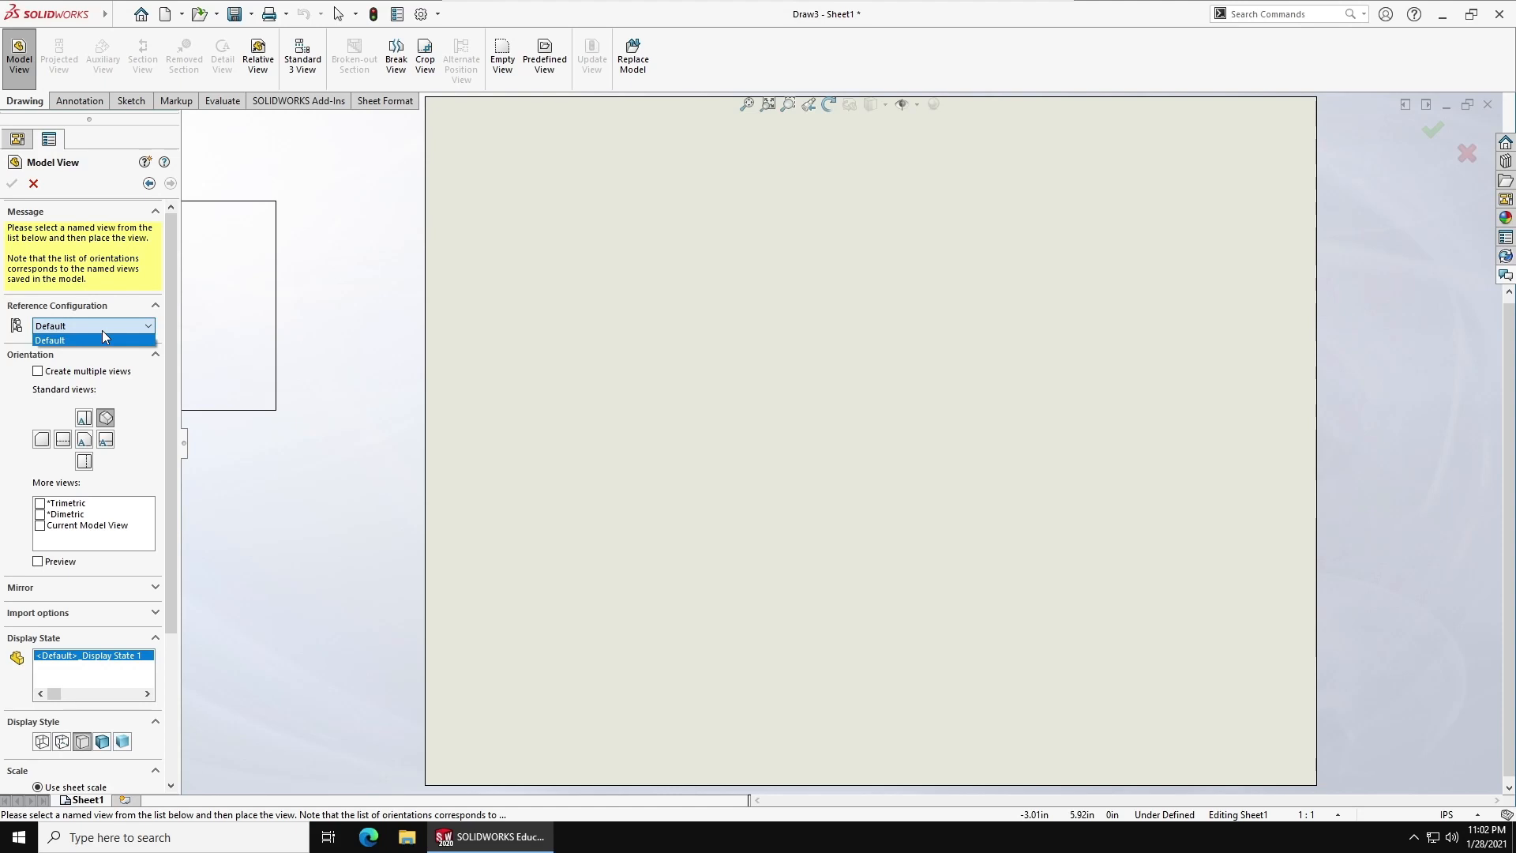
left_click(103, 332)
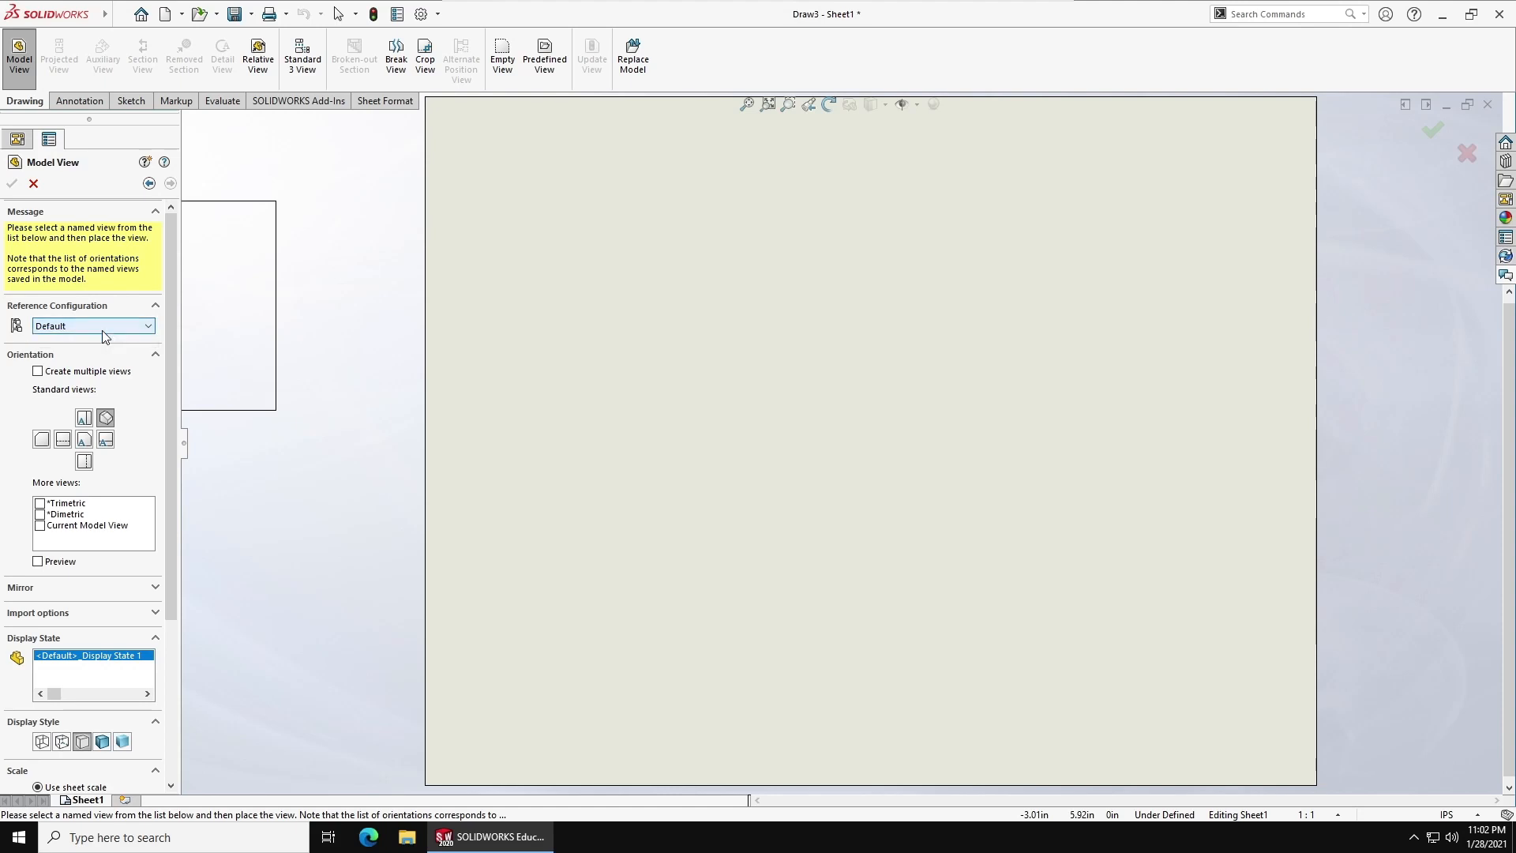
left_click(62, 378)
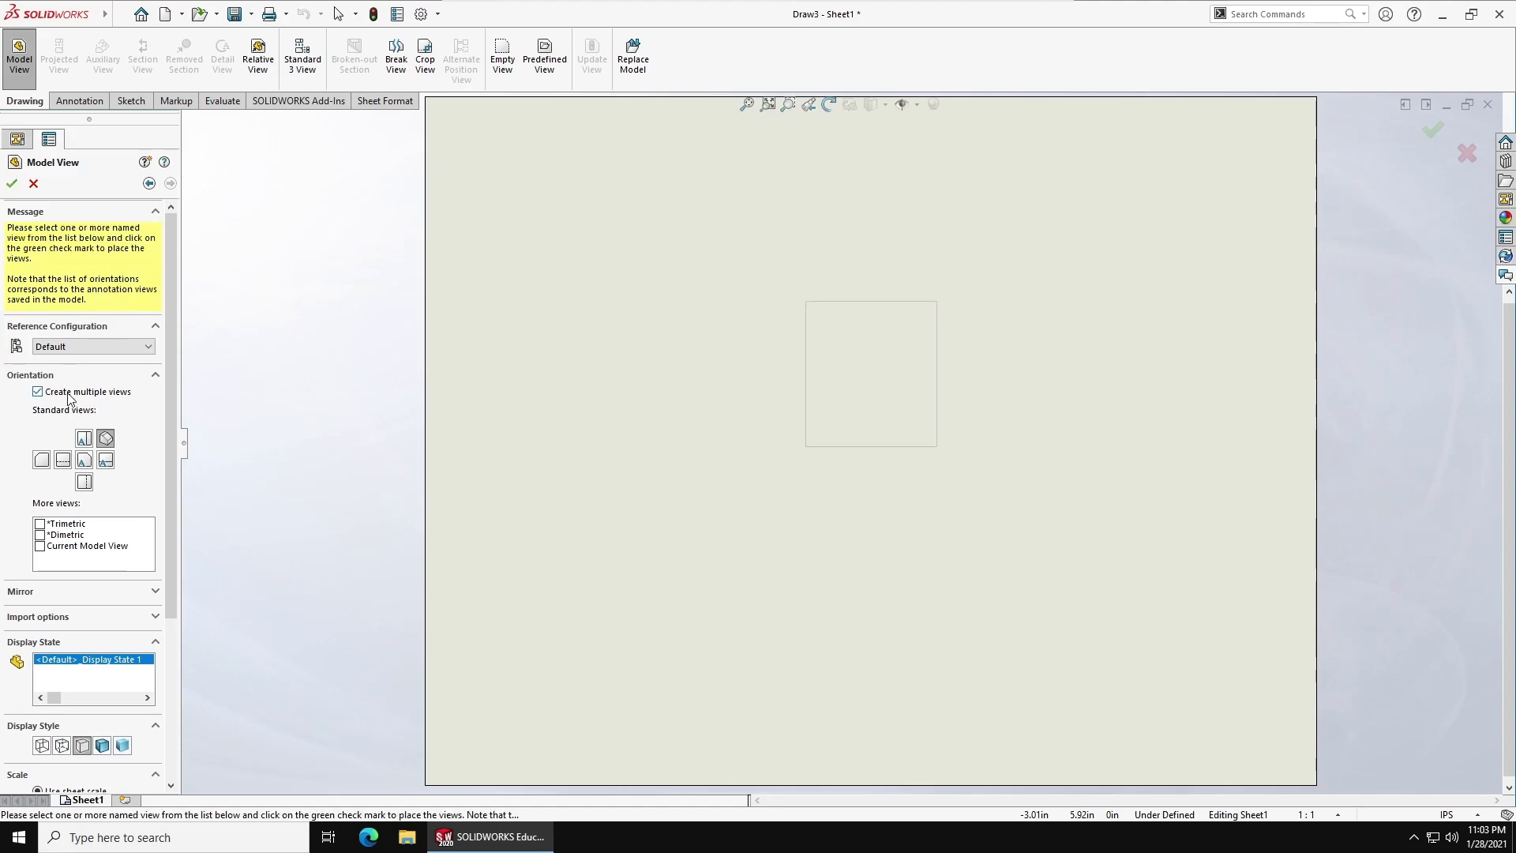
left_click(84, 438)
left_click(87, 461)
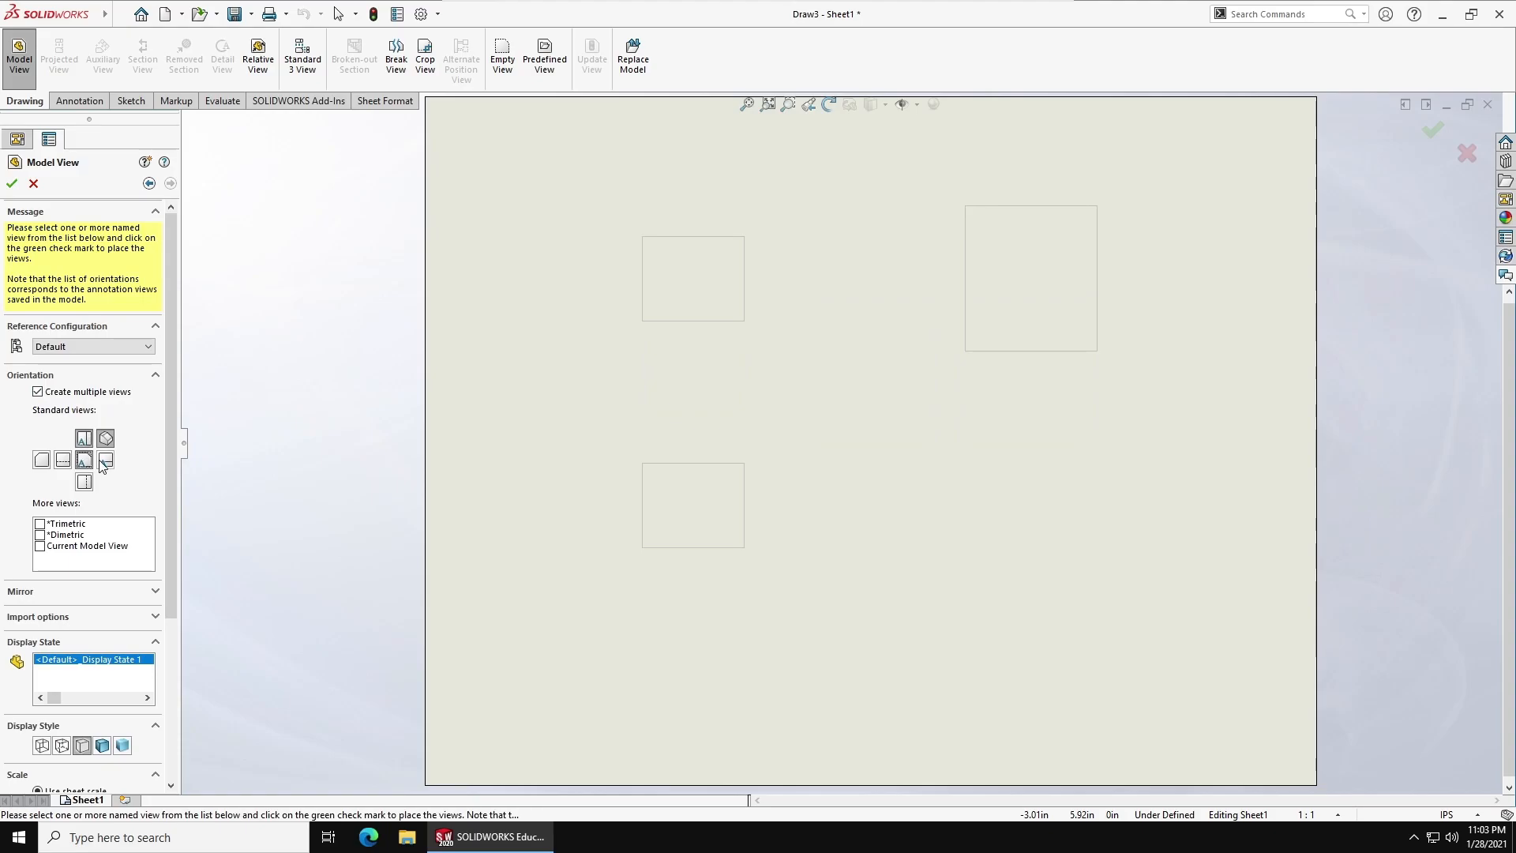
left_click(105, 460)
scroll(127, 414, "down", 3)
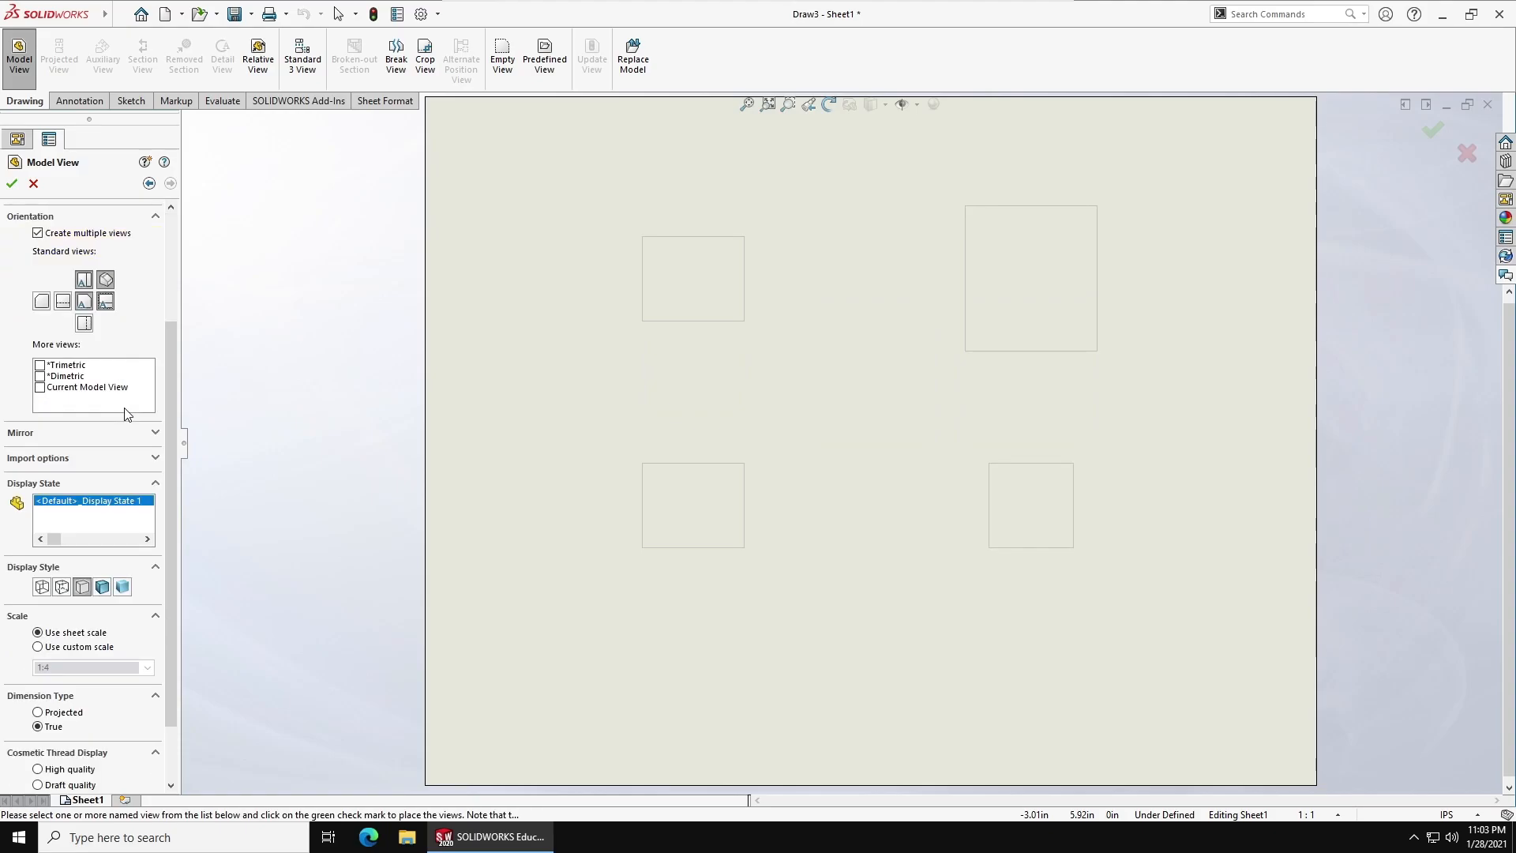
Give the views the hidden lines visible style and a custom scale of 1:2, and place them on the sheet
left_click(67, 588)
scroll(84, 580, "down", 2)
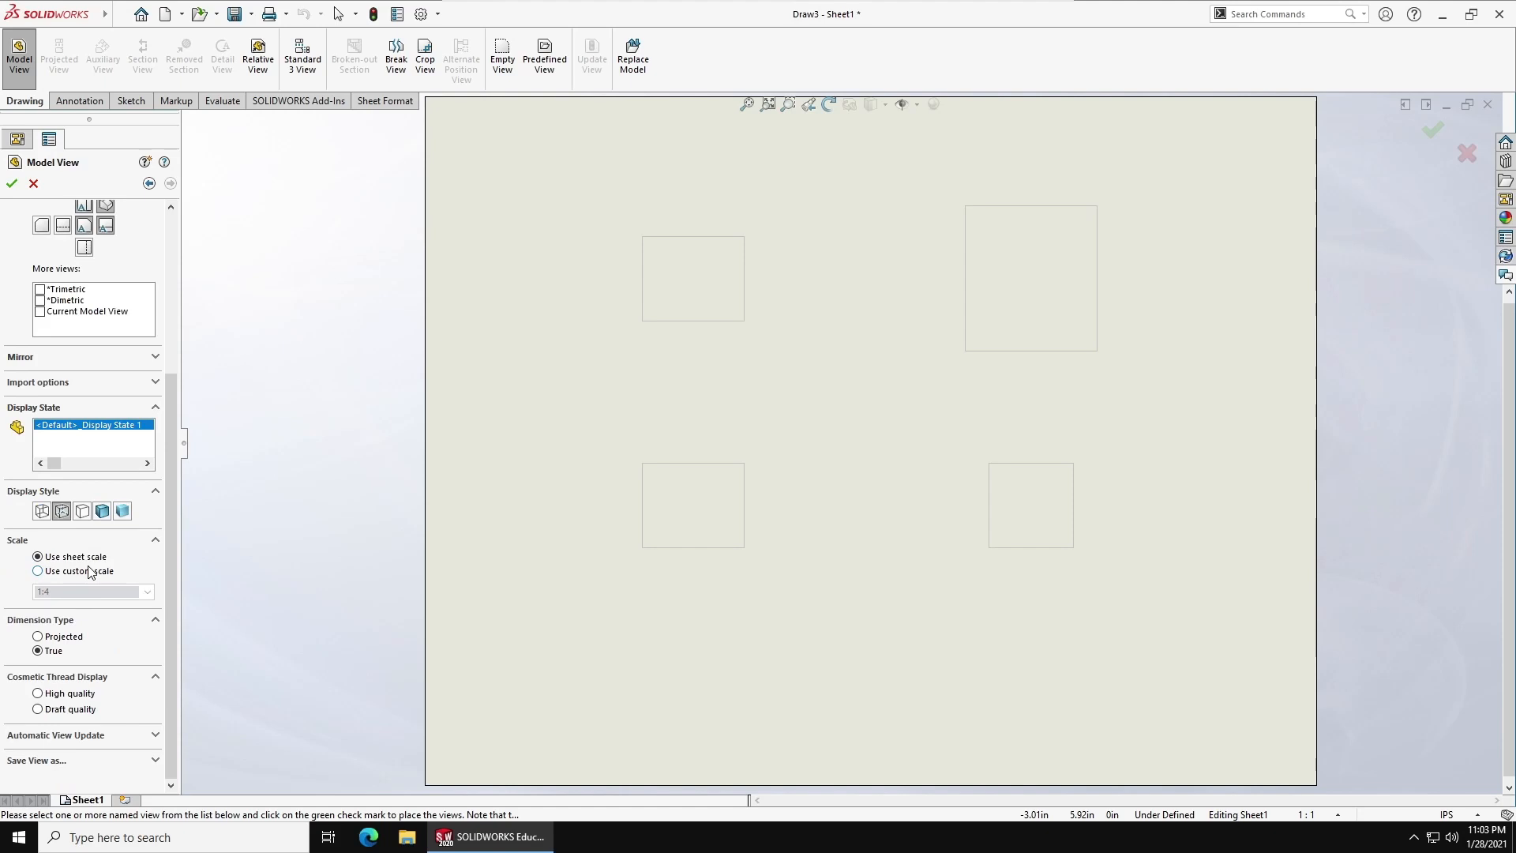
left_click(90, 570)
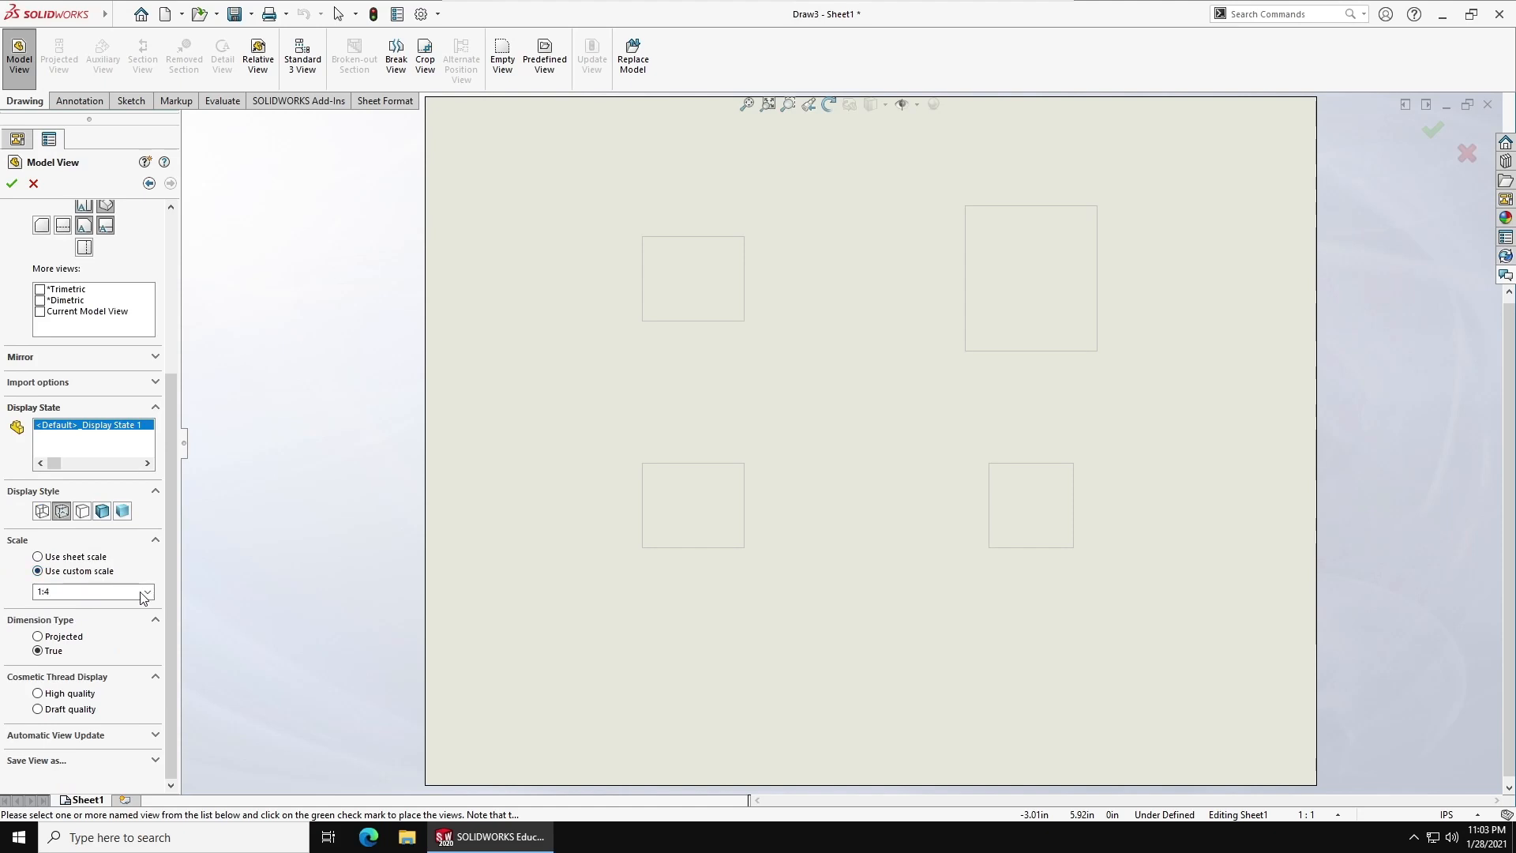
left_click(146, 592)
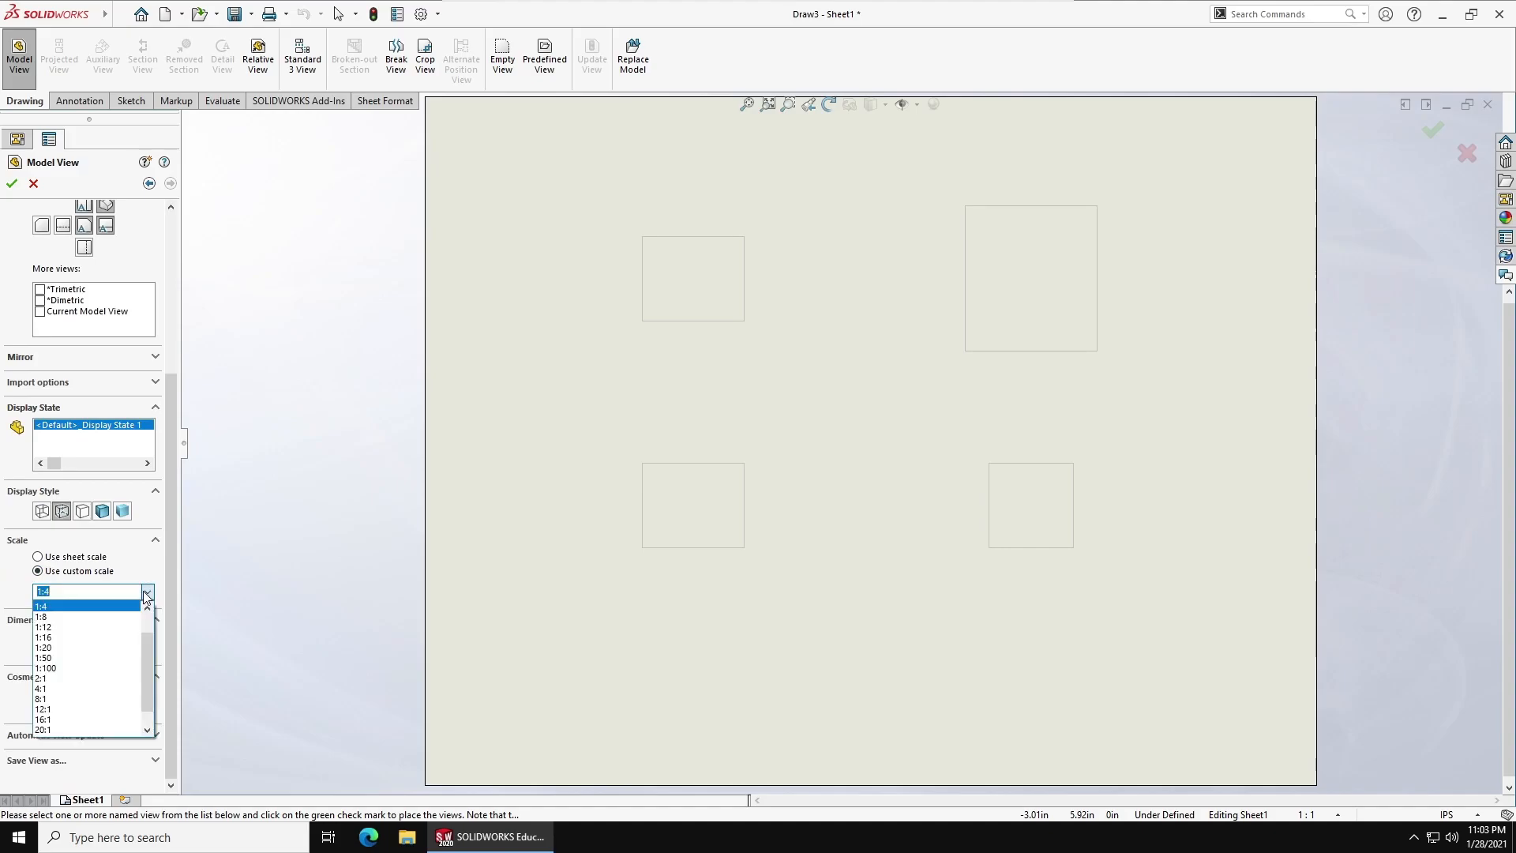
scroll(95, 620, "up", 1)
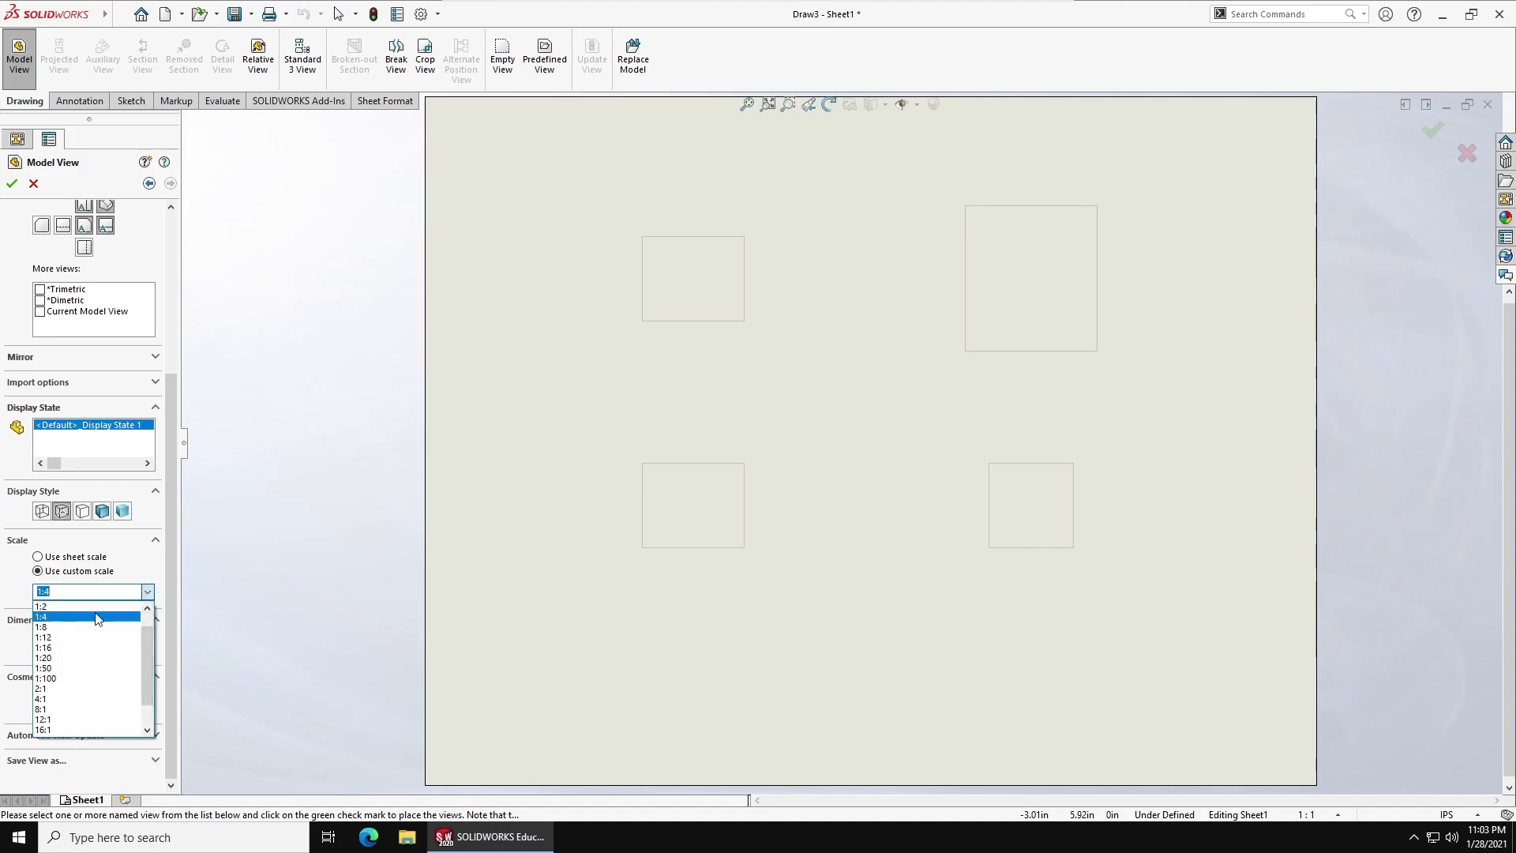
left_click(76, 615)
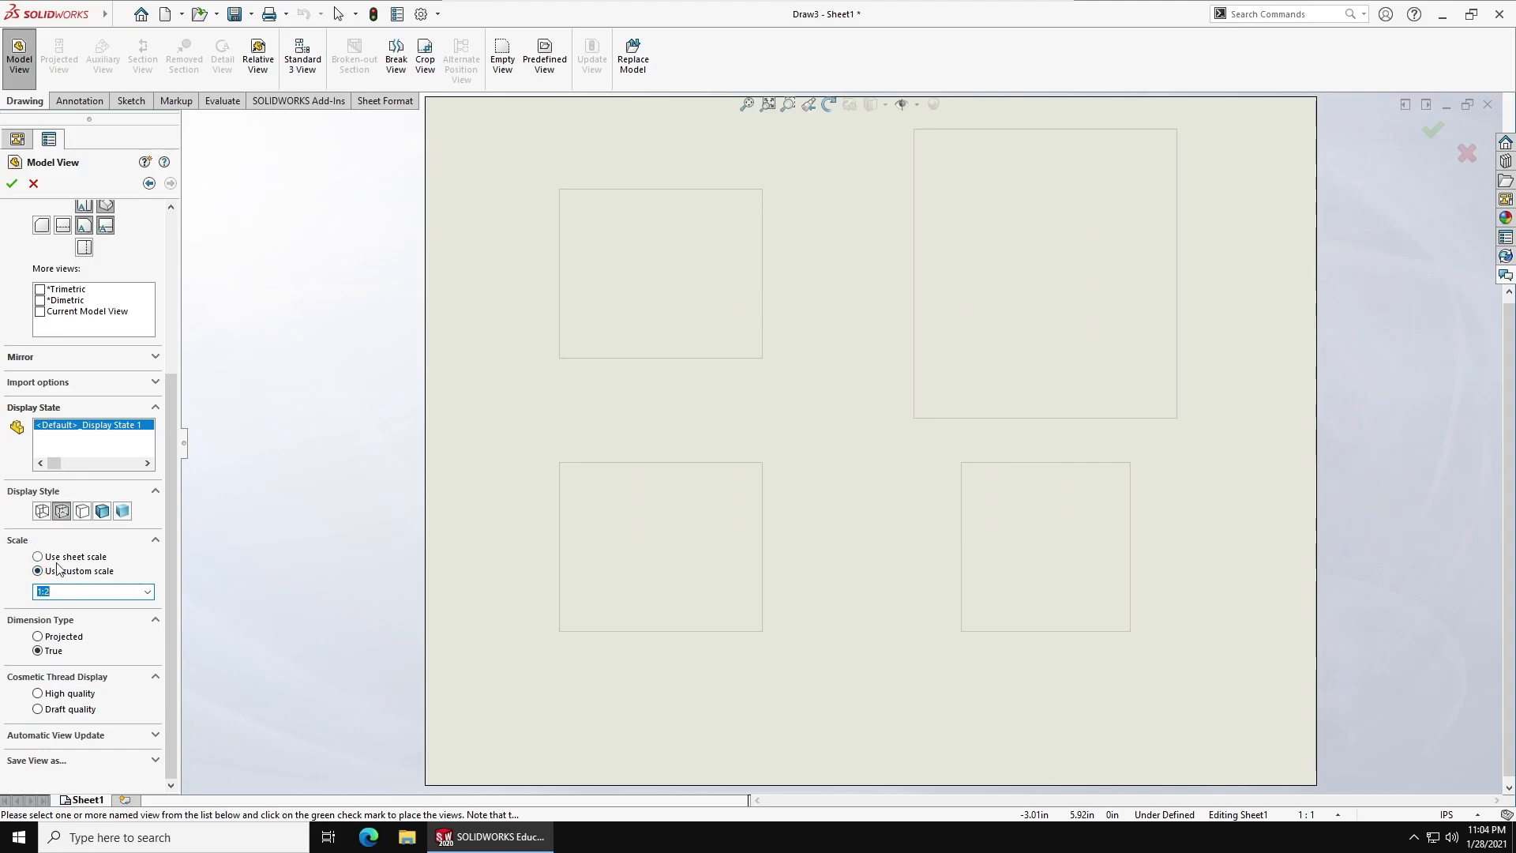
left_click(11, 184)
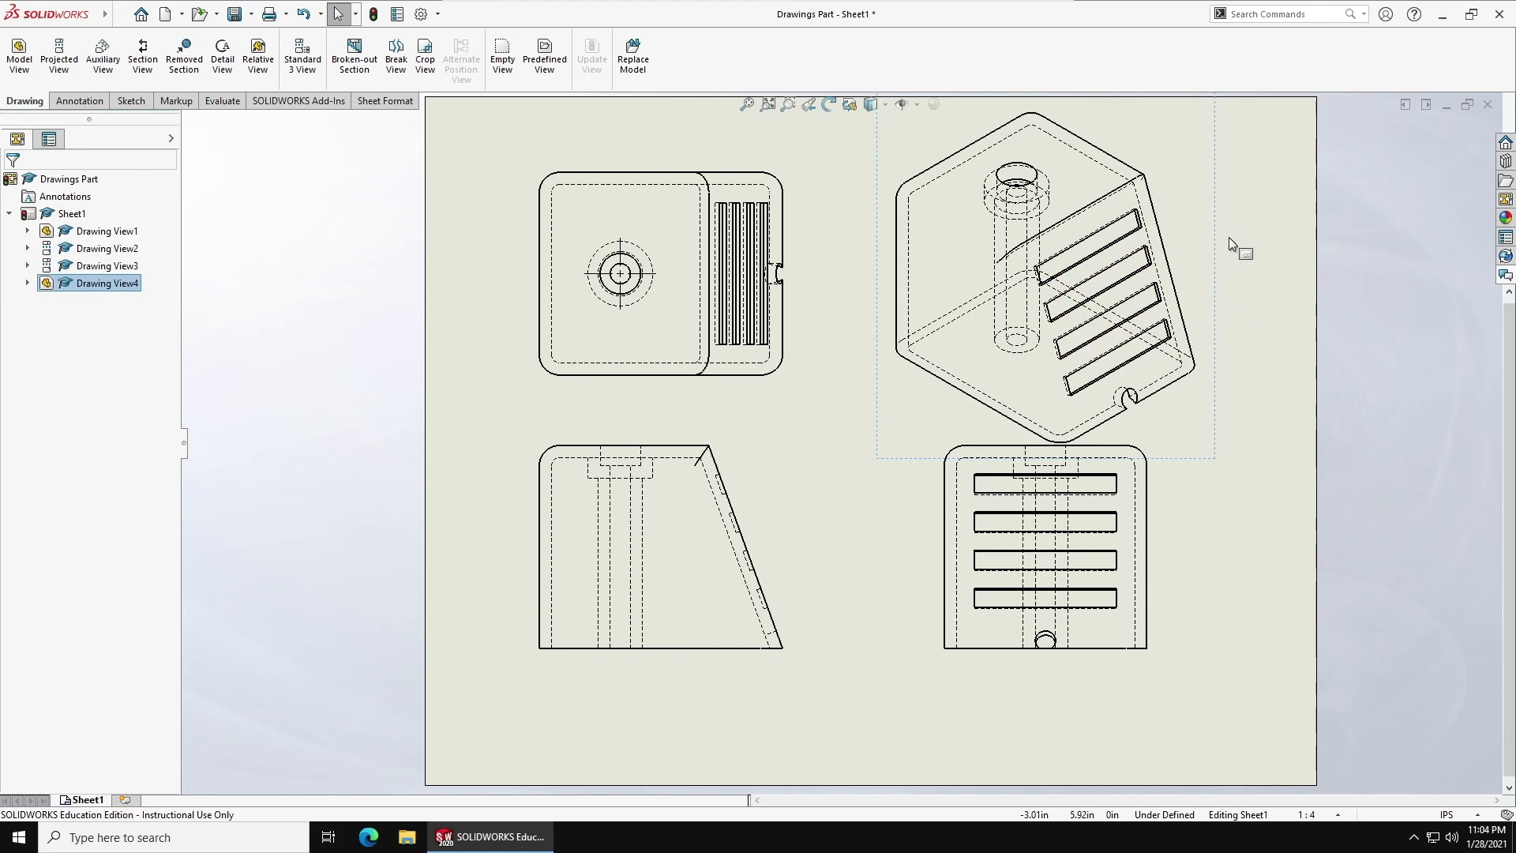
Change the isometric view to hidden lines removed and show its tangent edges with font
left_click(1200, 157)
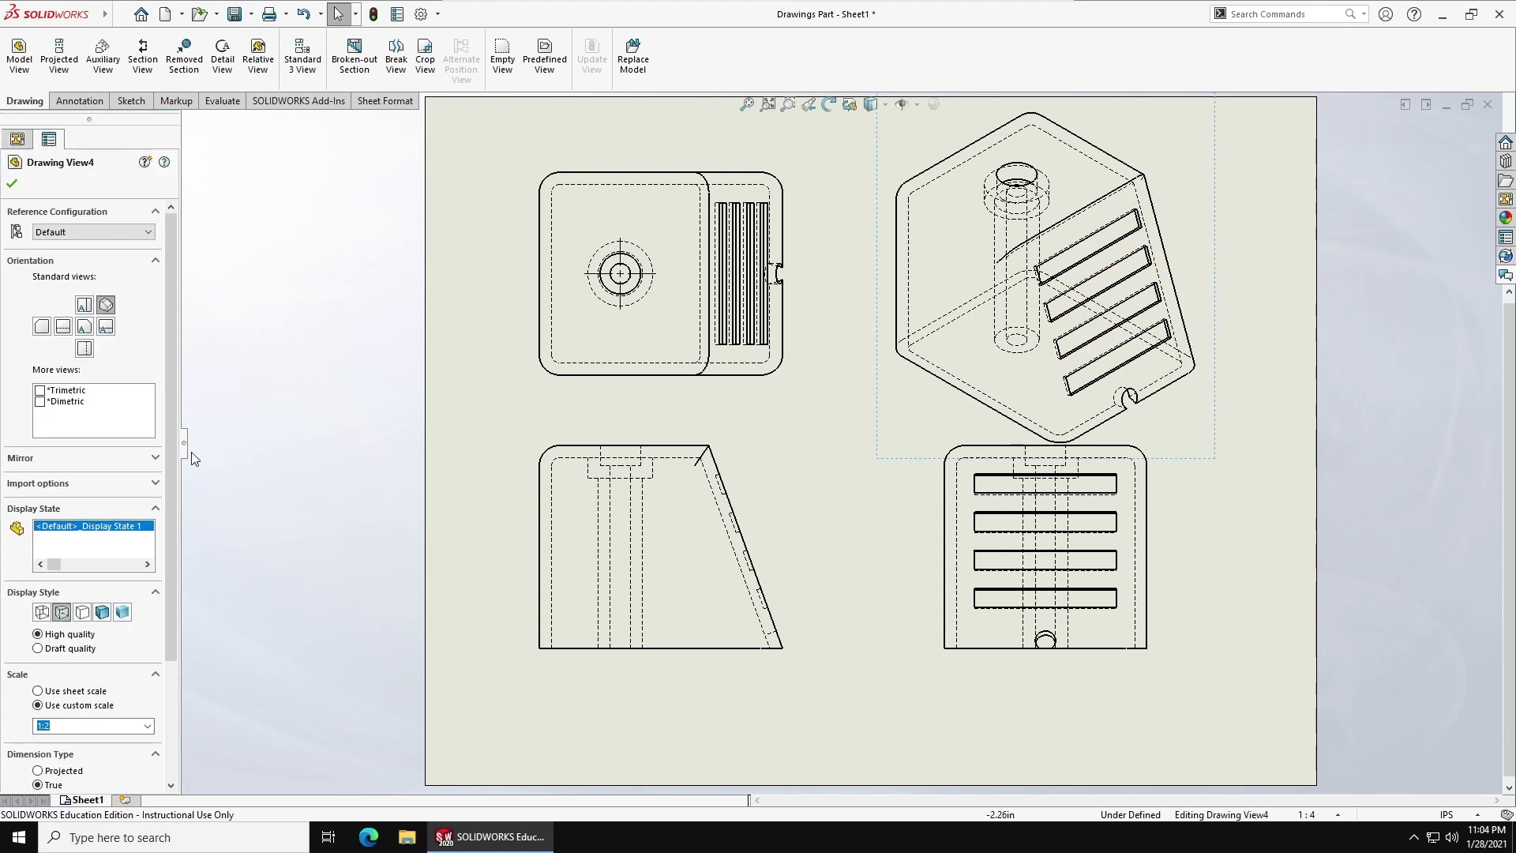
left_click(82, 613)
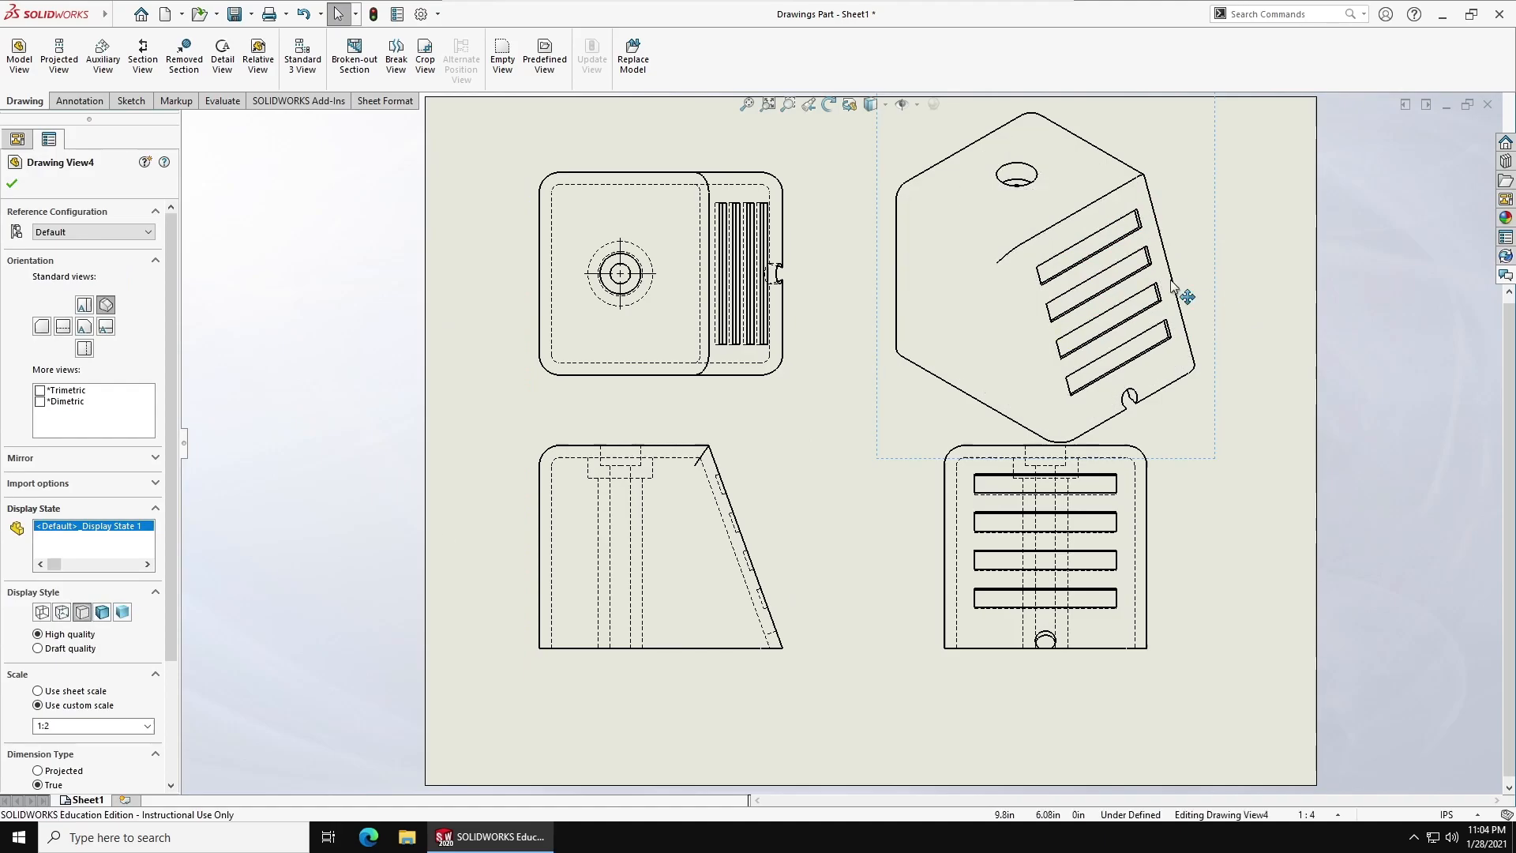
right_click(1029, 241)
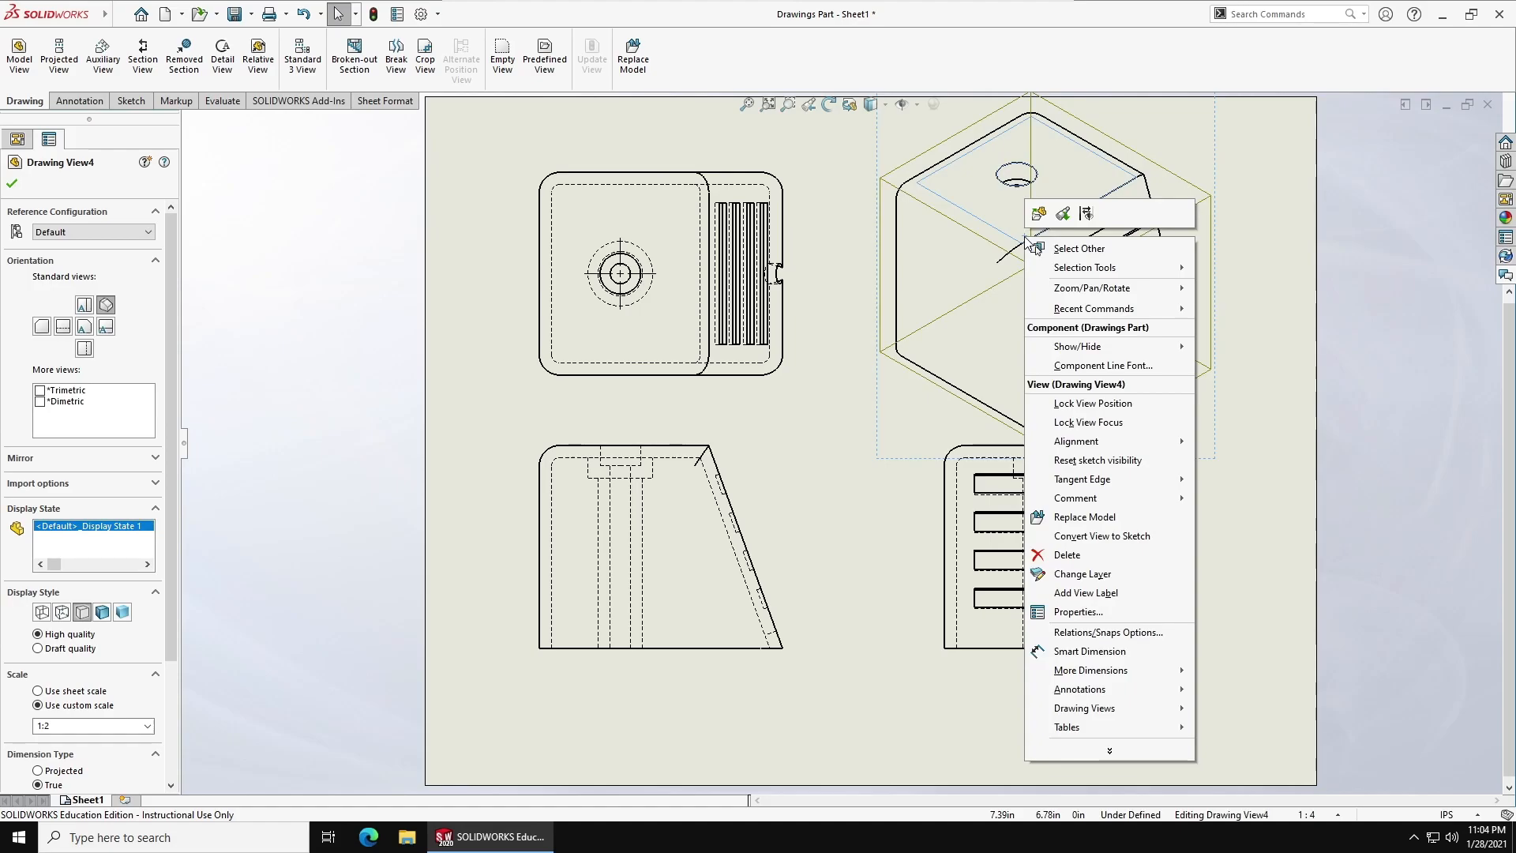
mouse_move(1168, 485)
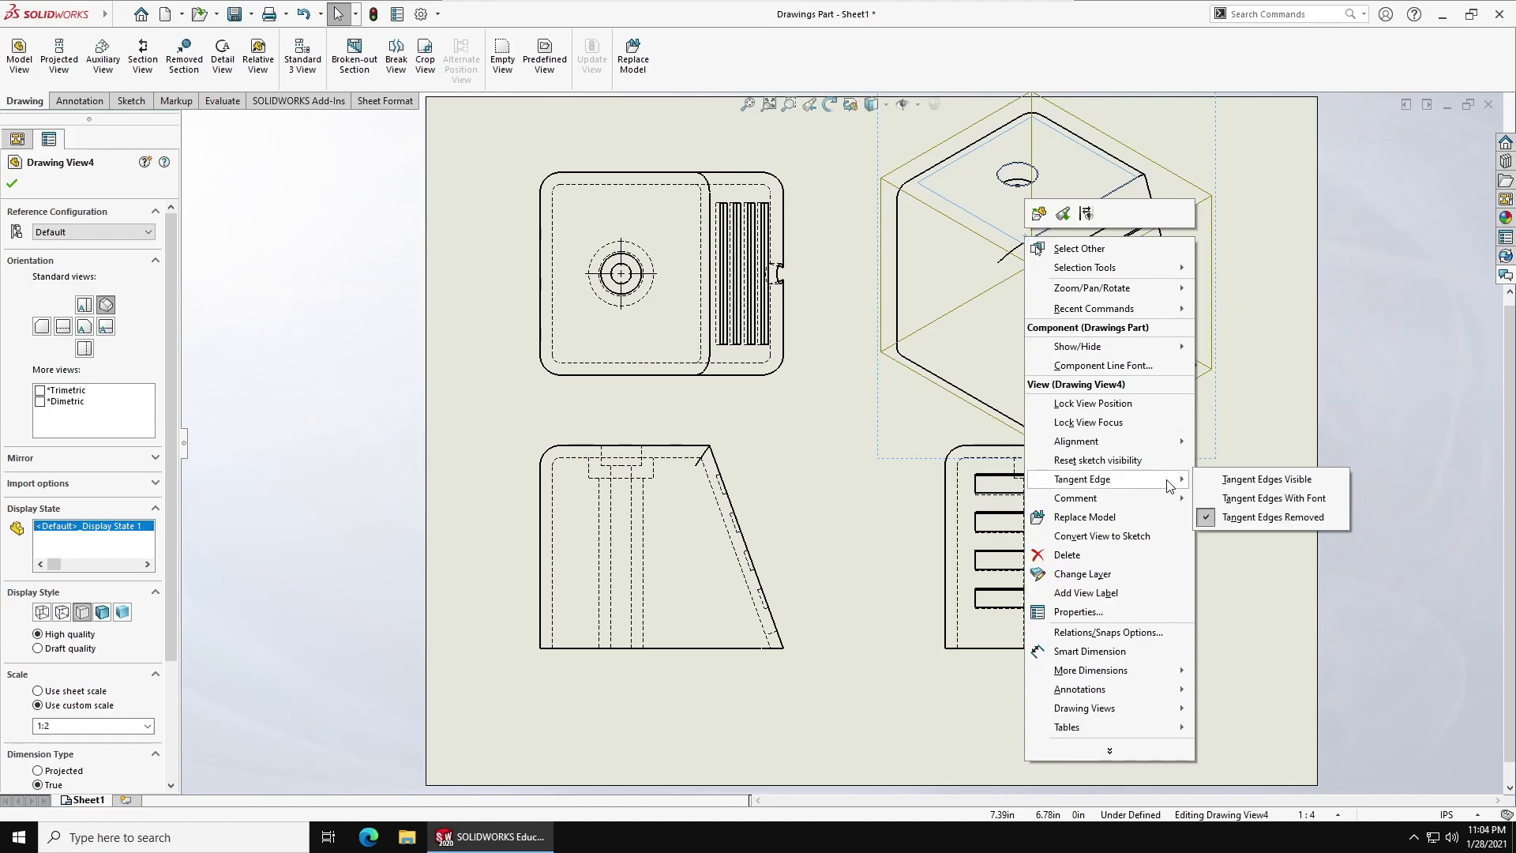
left_click(1252, 498)
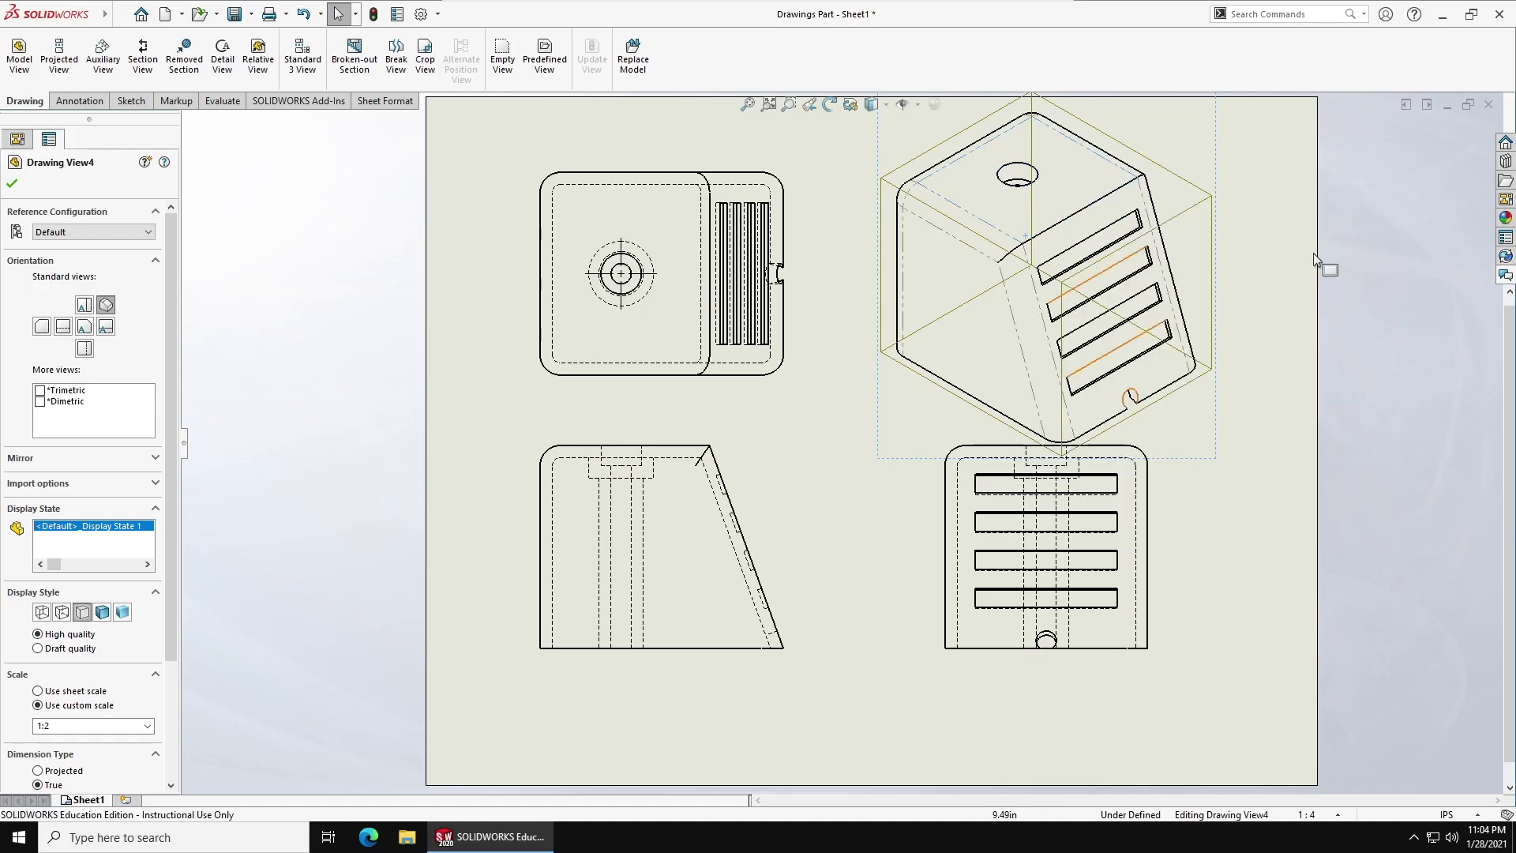
left_click(1295, 514)
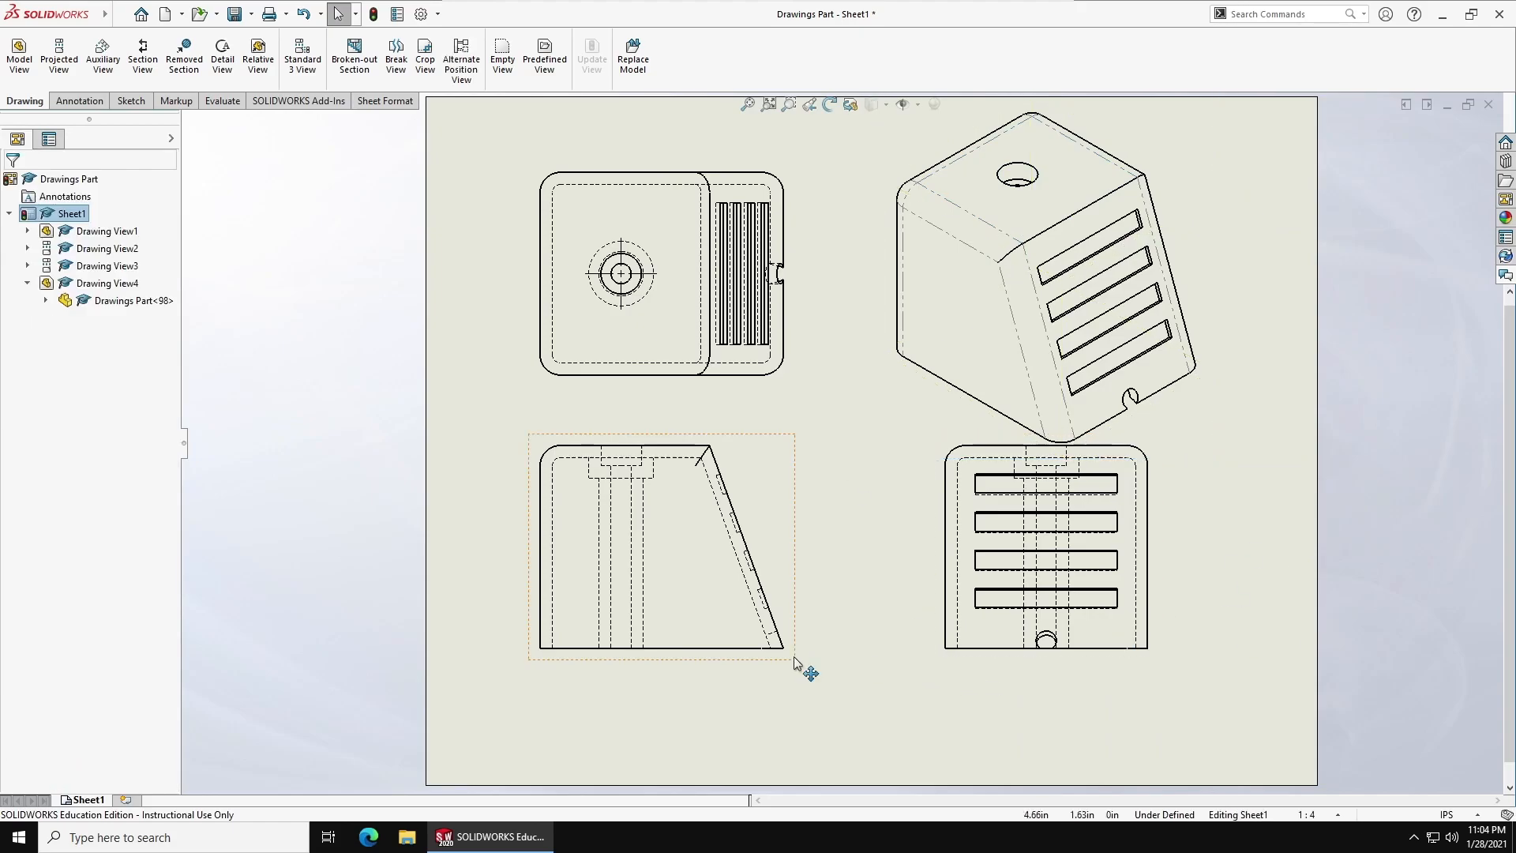
Move the front view lower and slightly left on the sheet, with the aligned top and right views following
mouse_move(799, 668)
left_mouse_down()
mouse_move(769, 736)
mouse_move(761, 699)
left_mouse_up()
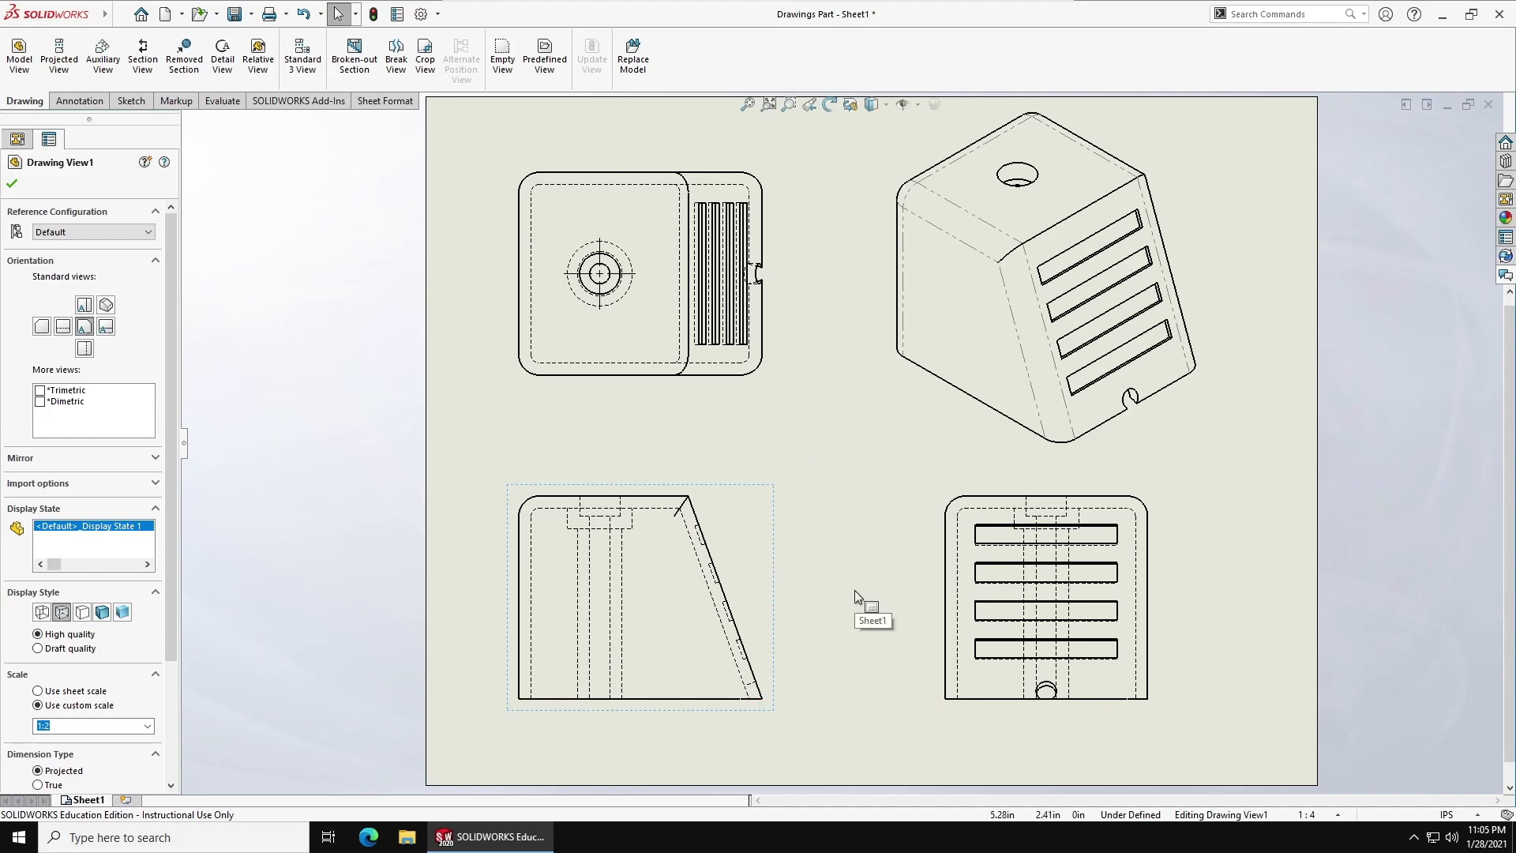
left_click(827, 620)
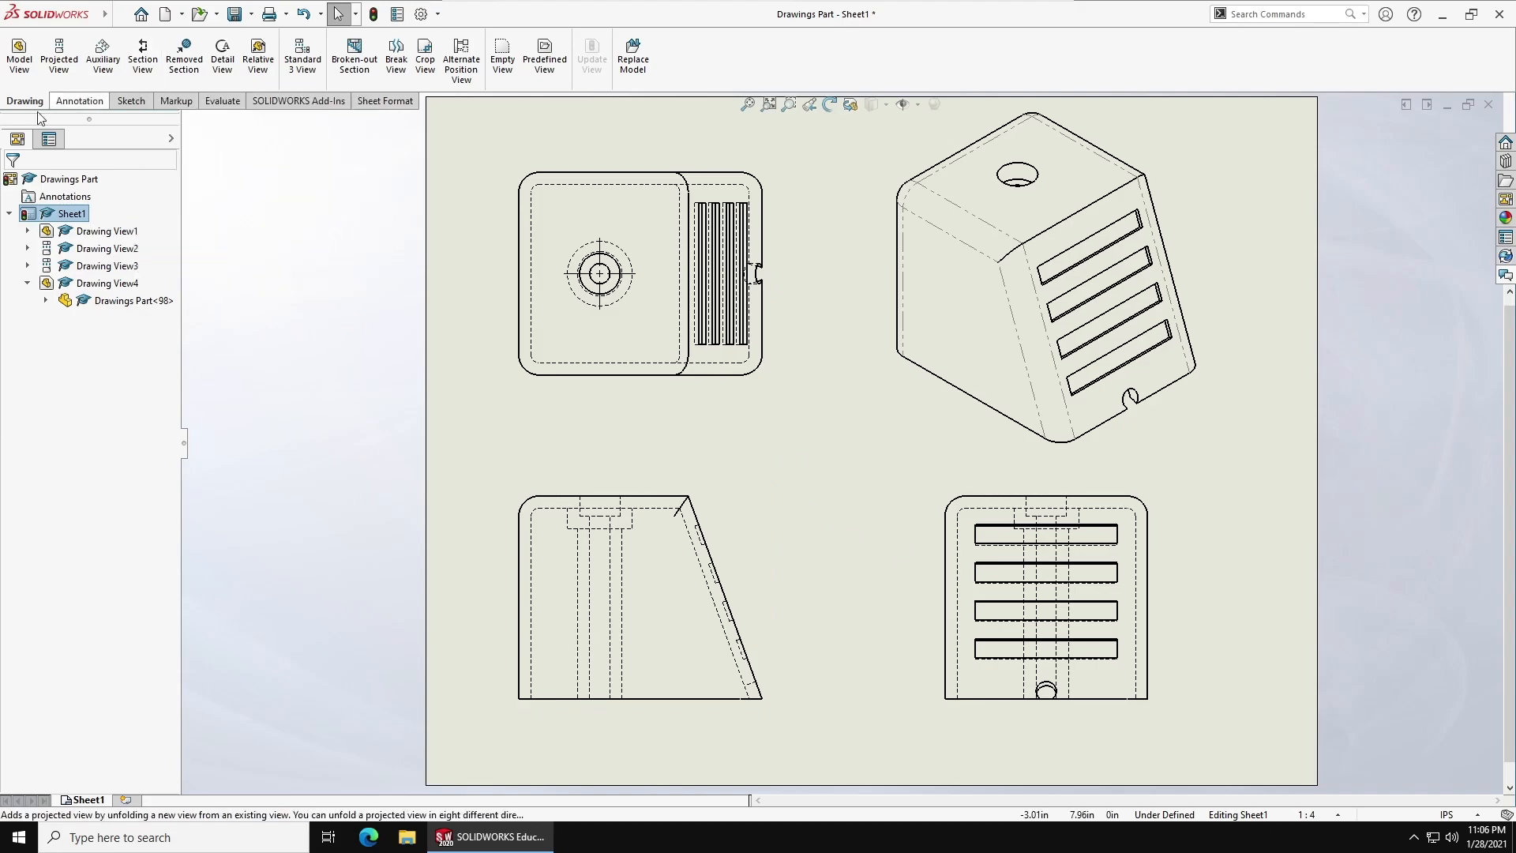
Create a section view from a horizontal cutting line through the hole centre of the top view, placed below it with arrows pointing up
left_click(143, 54)
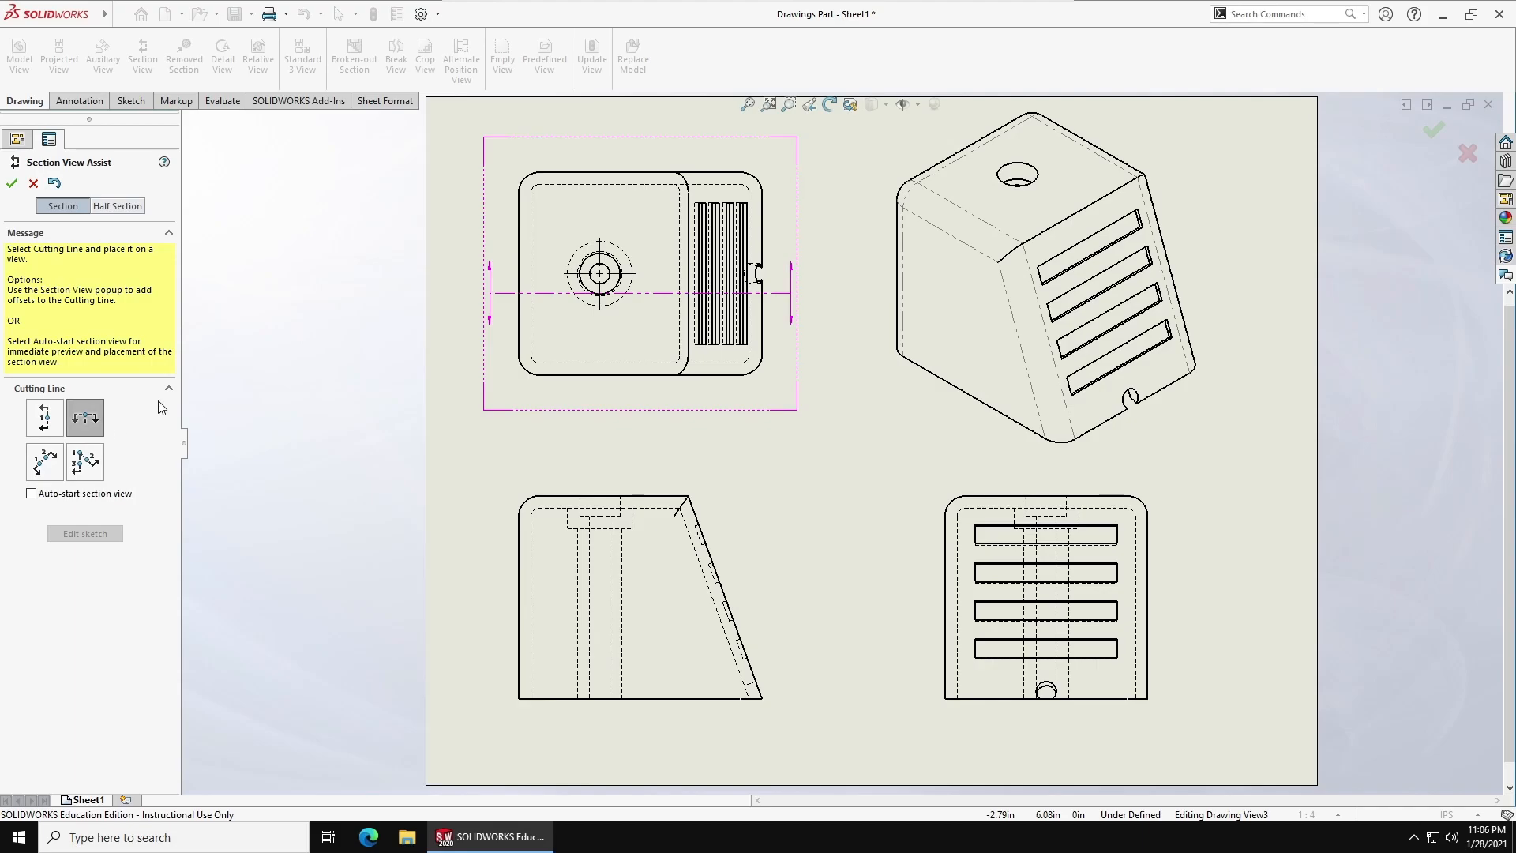
left_click(625, 291)
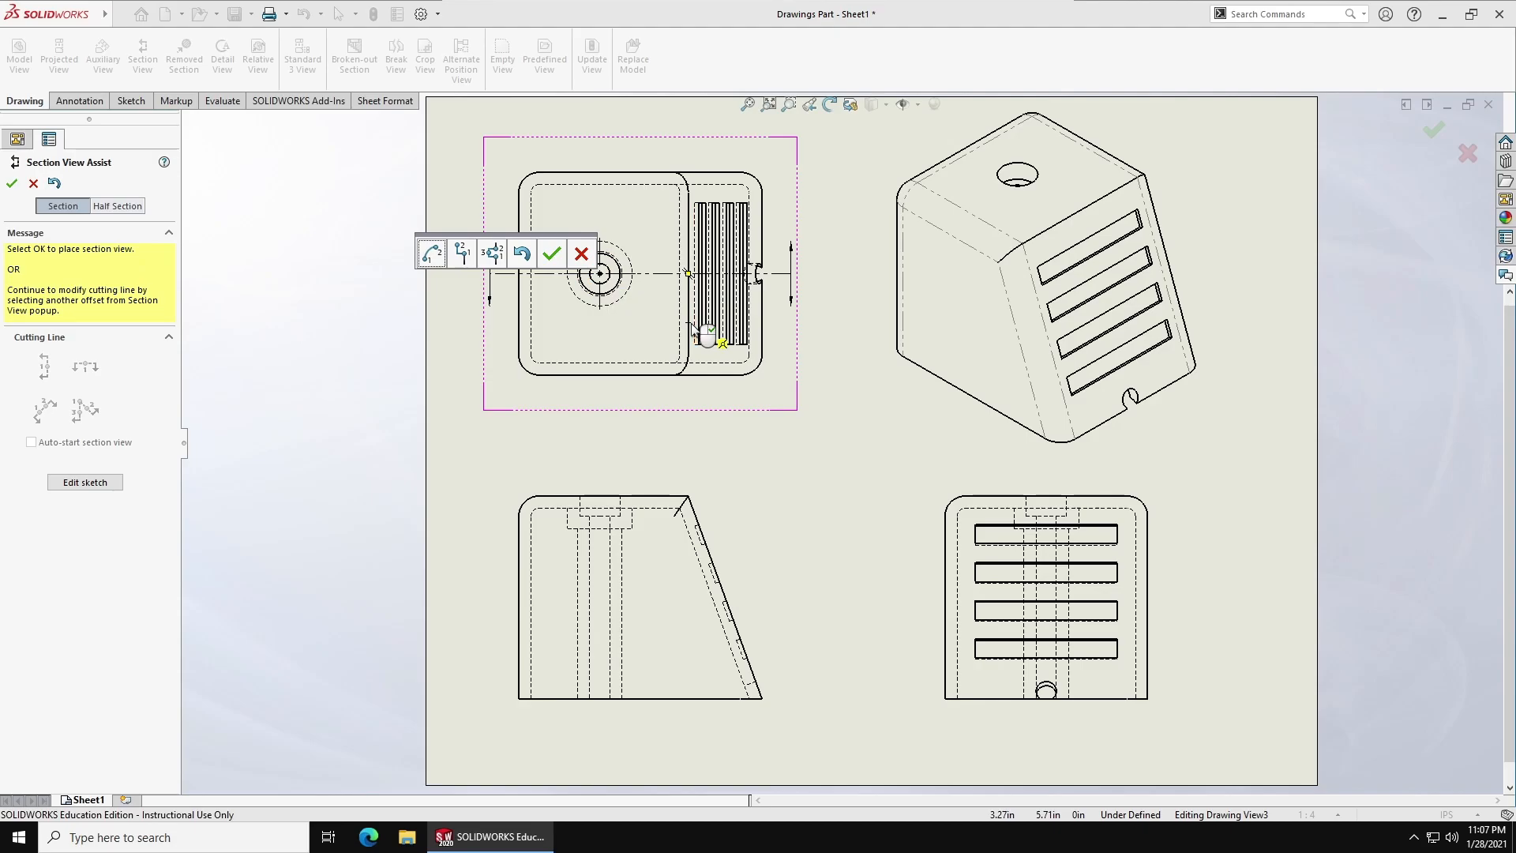
left_click(552, 254)
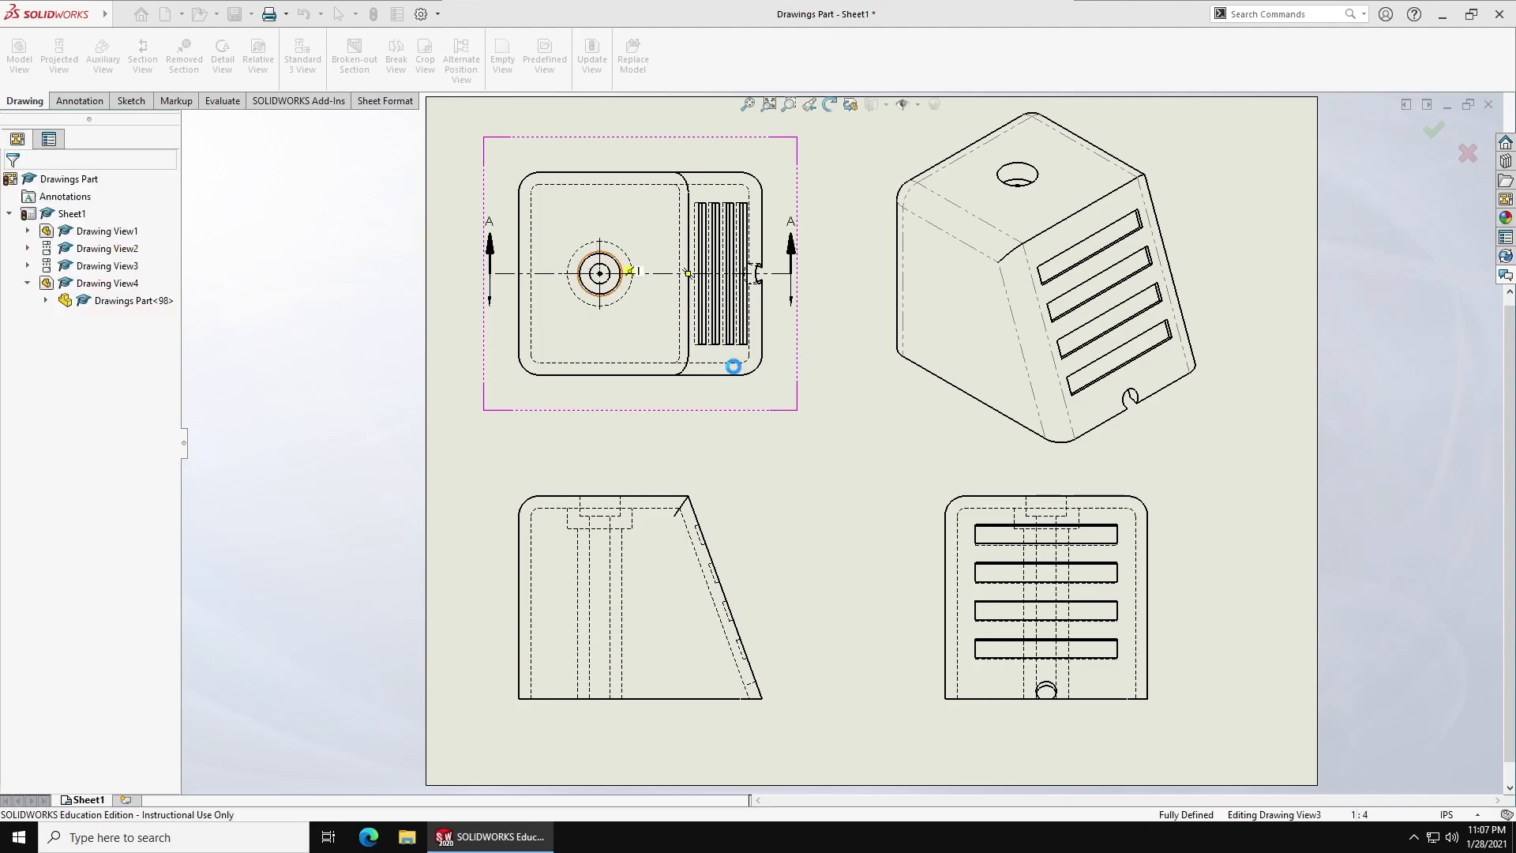
left_click(803, 544)
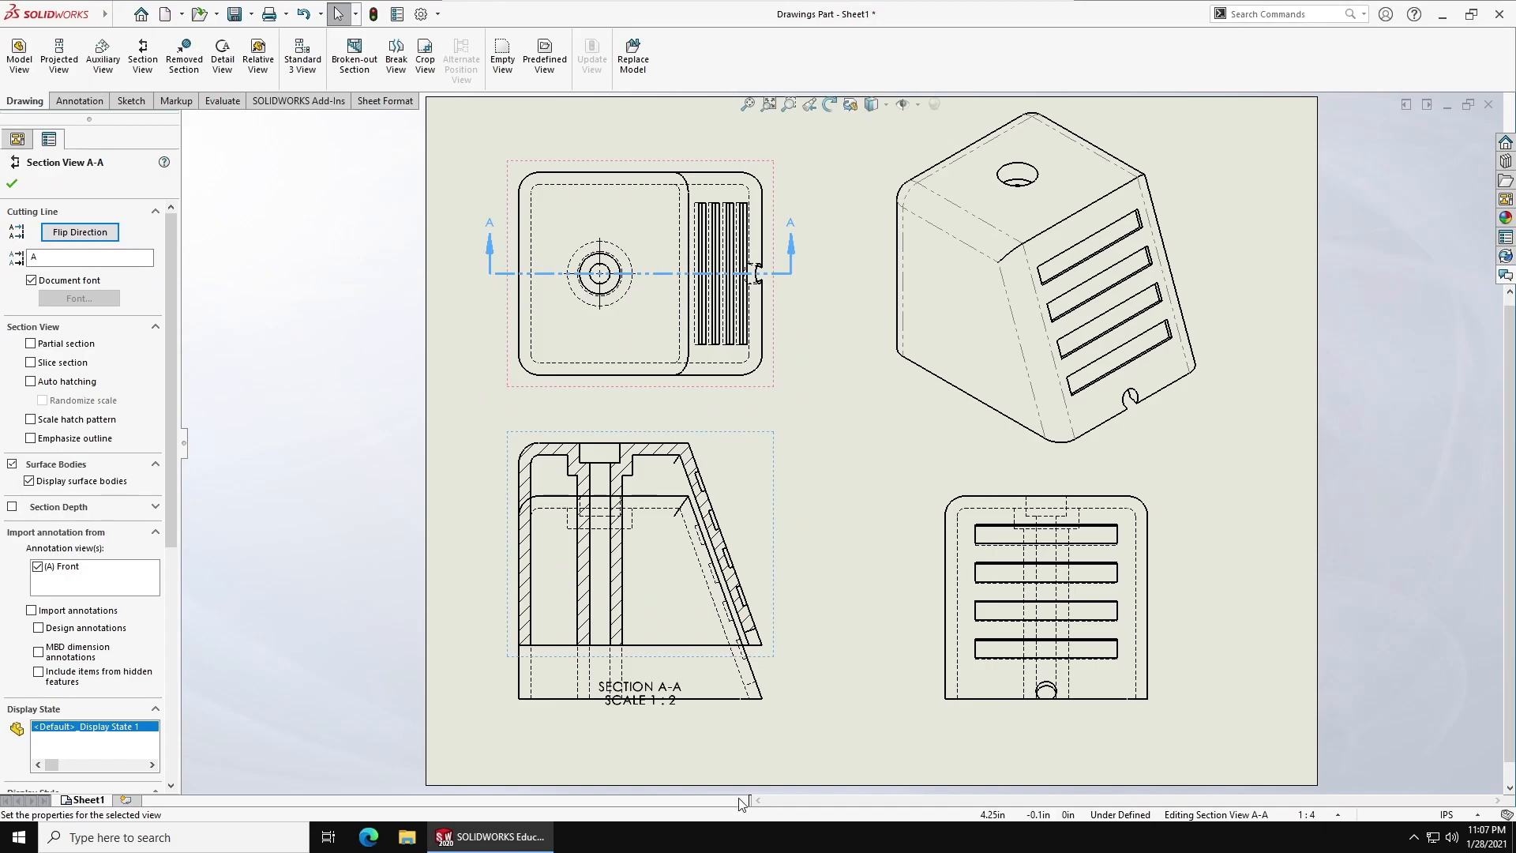
left_click(844, 471)
Hide the original front view, Drawing View1, and move section view A-A down into its place
left_click(106, 231)
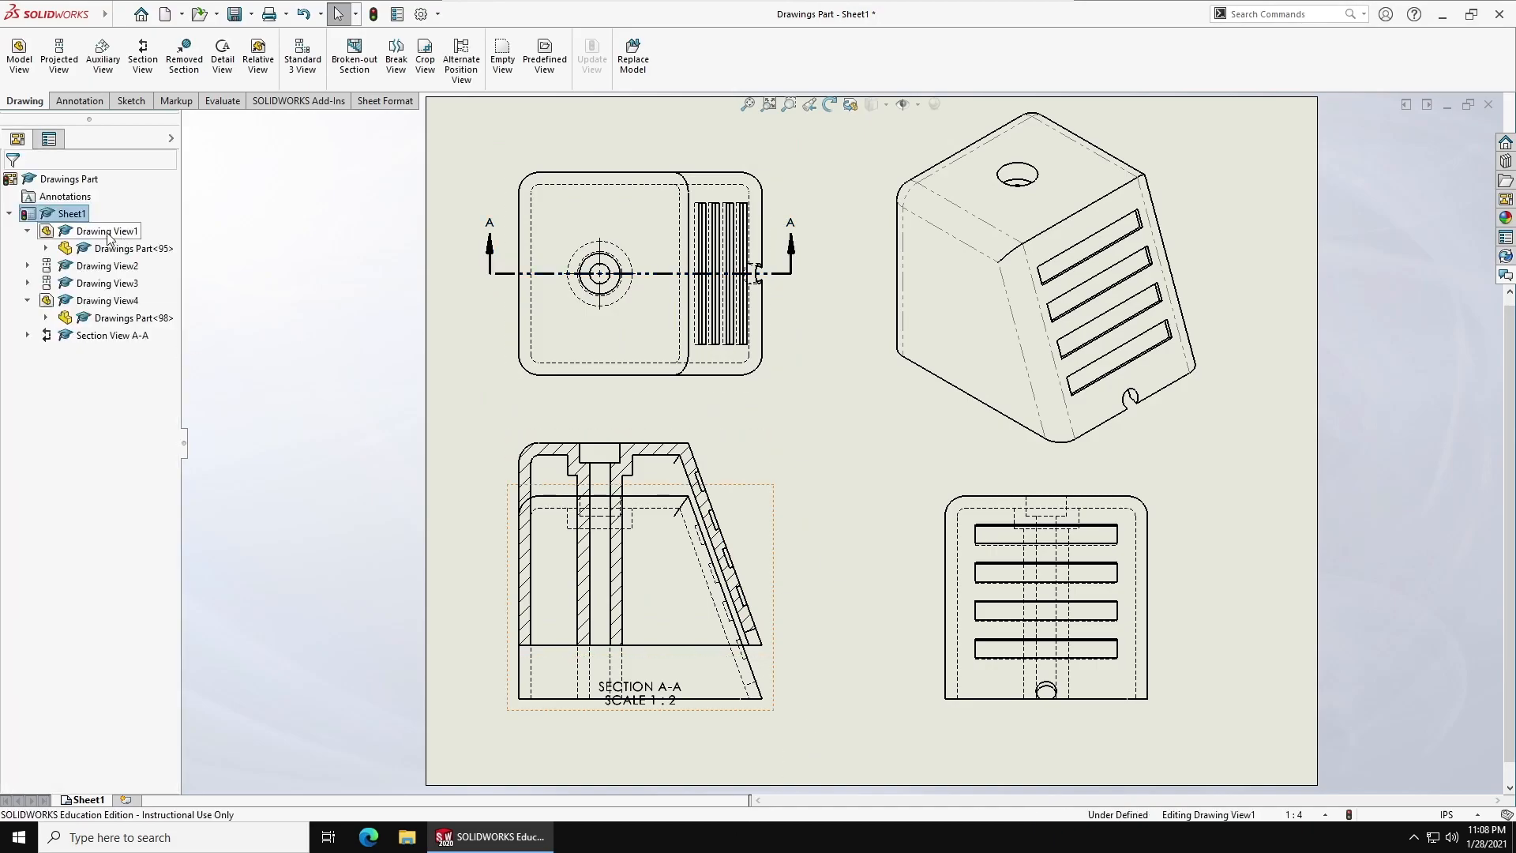
right_click(106, 233)
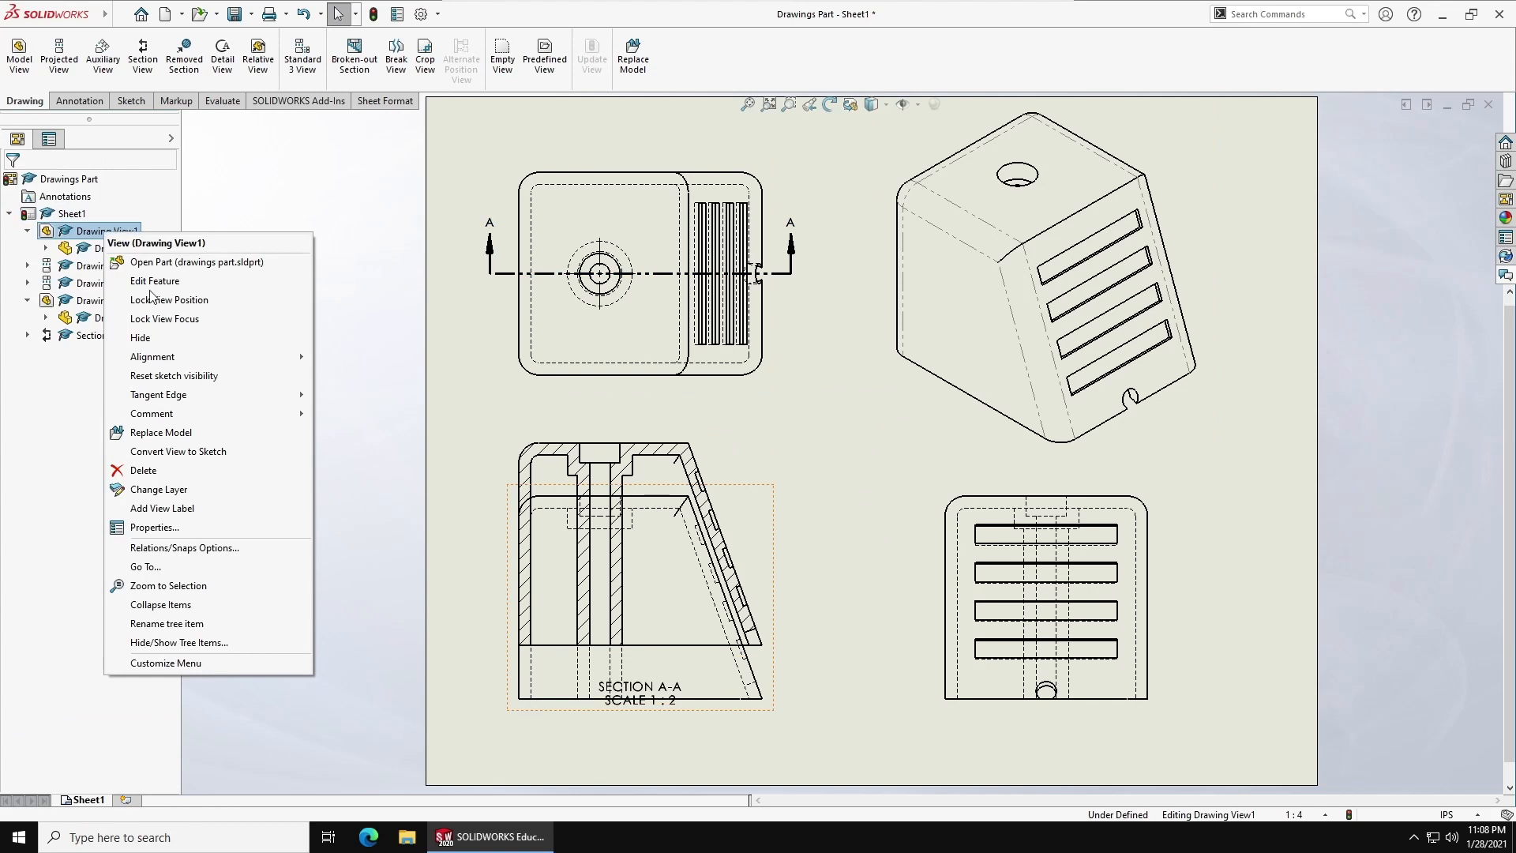
left_click(173, 338)
left_click(772, 495)
left_click_drag(772, 495, 776, 528)
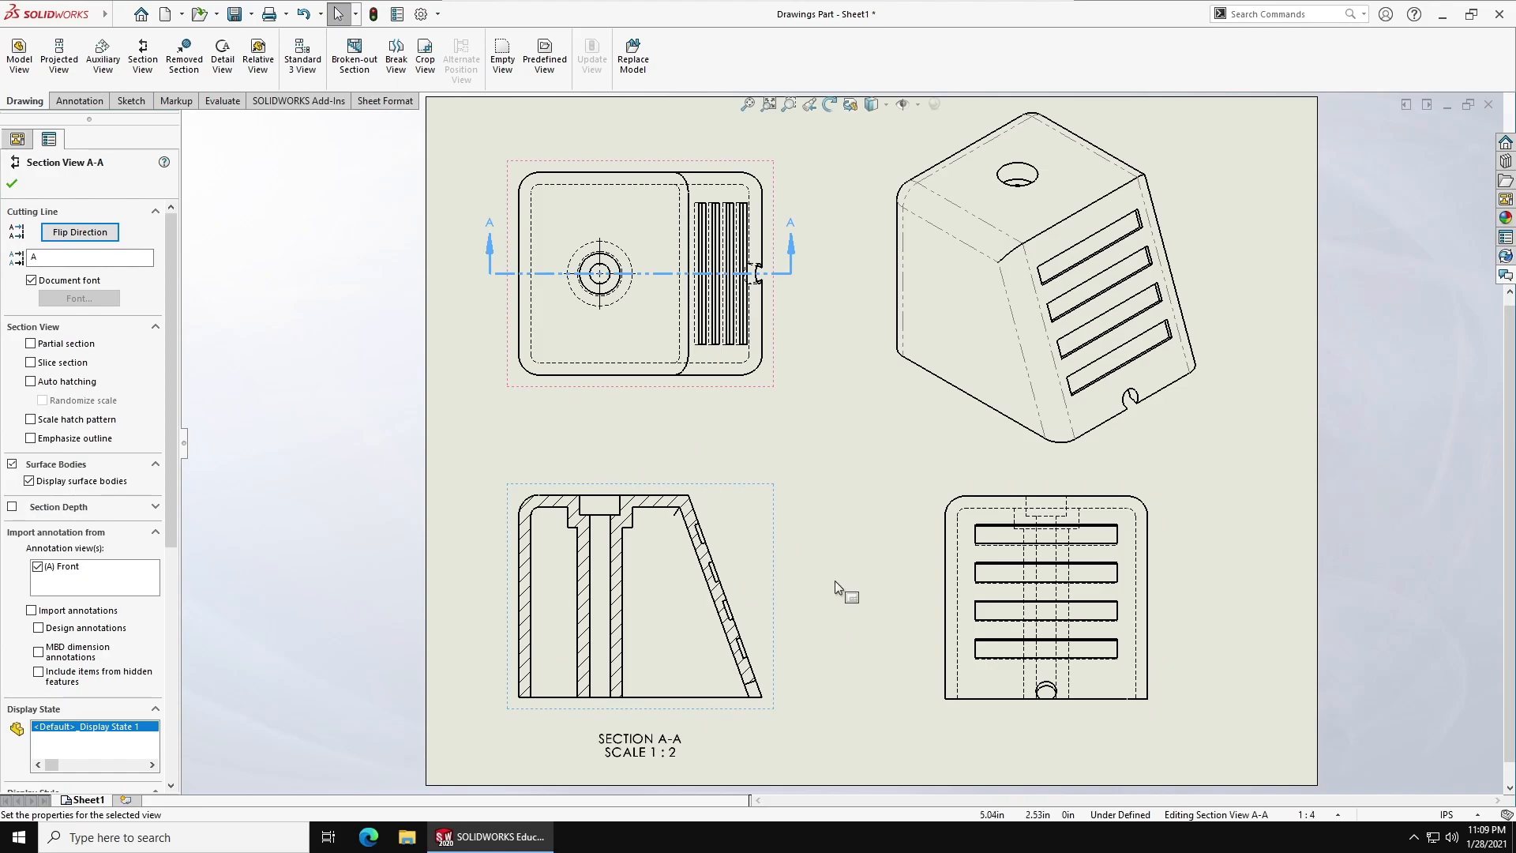
left_click(836, 487)
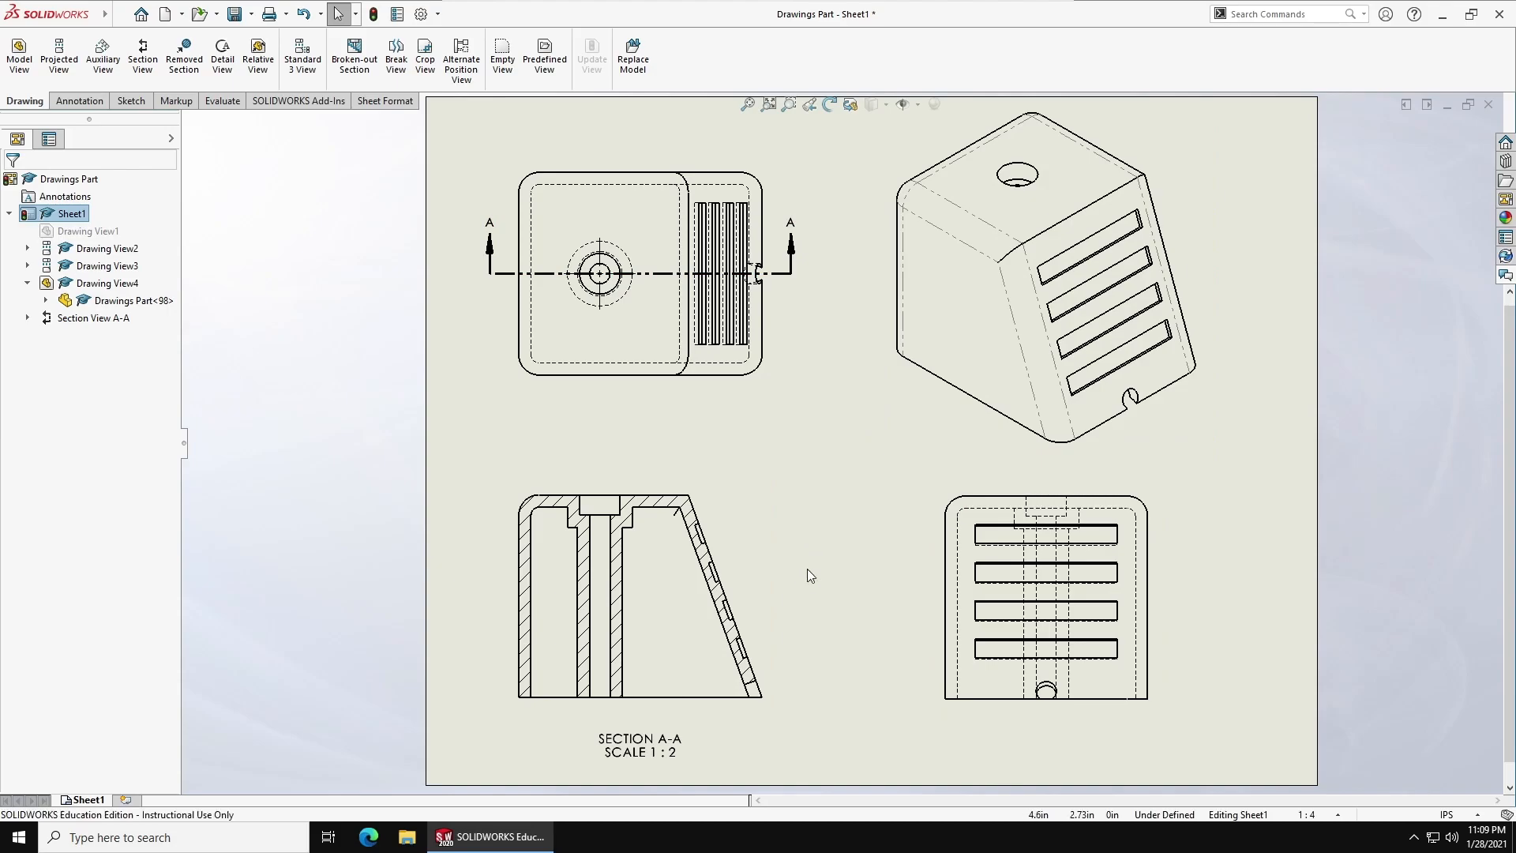
Create an auxiliary view from the slanted edge of section A-A without a view arrow, and delete its view label
left_click(103, 61)
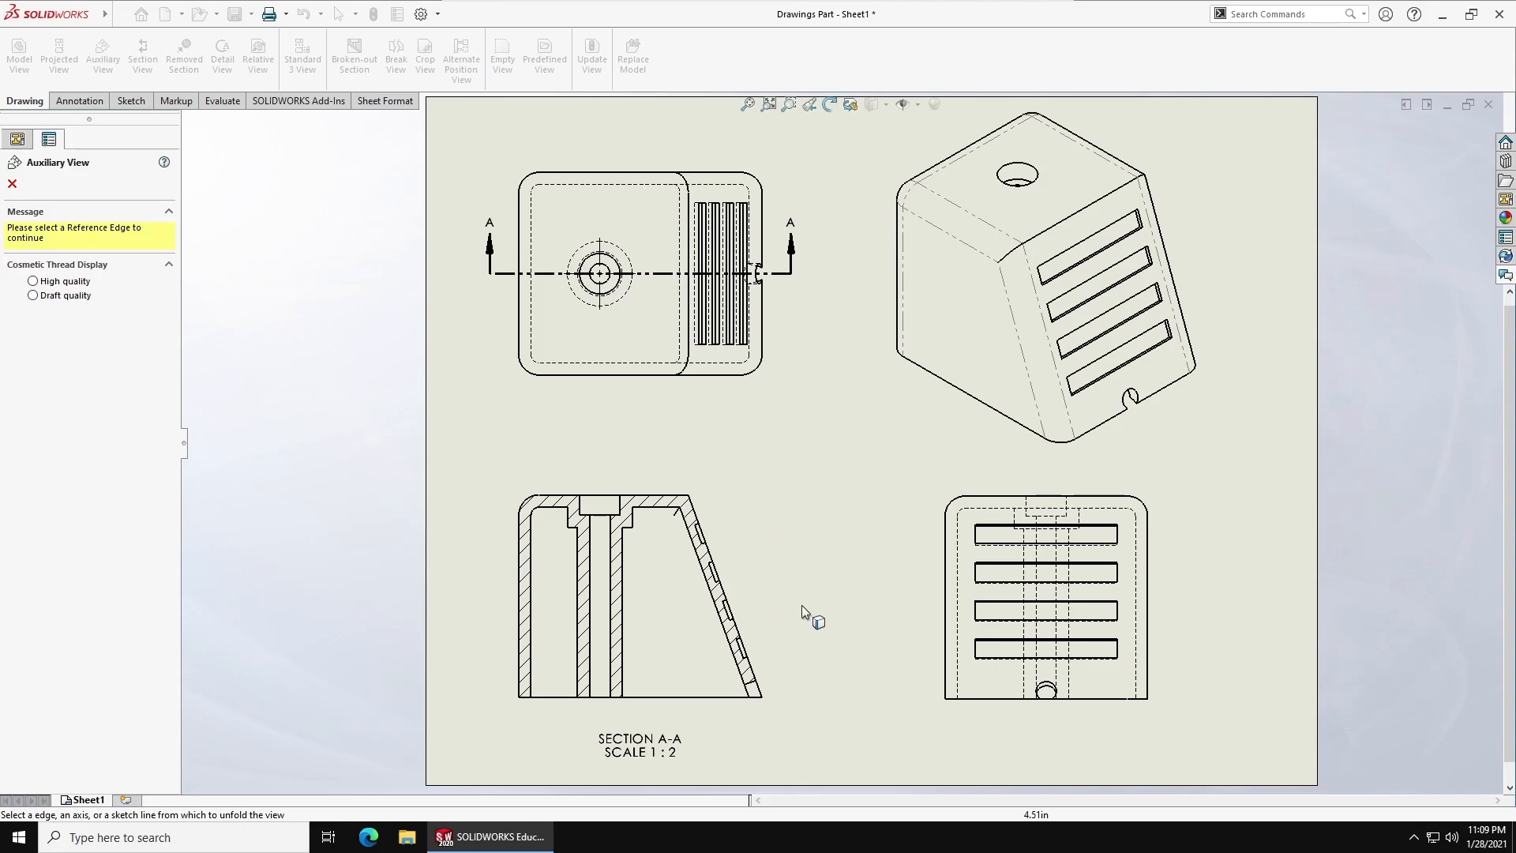
left_click(710, 555)
left_click(709, 555)
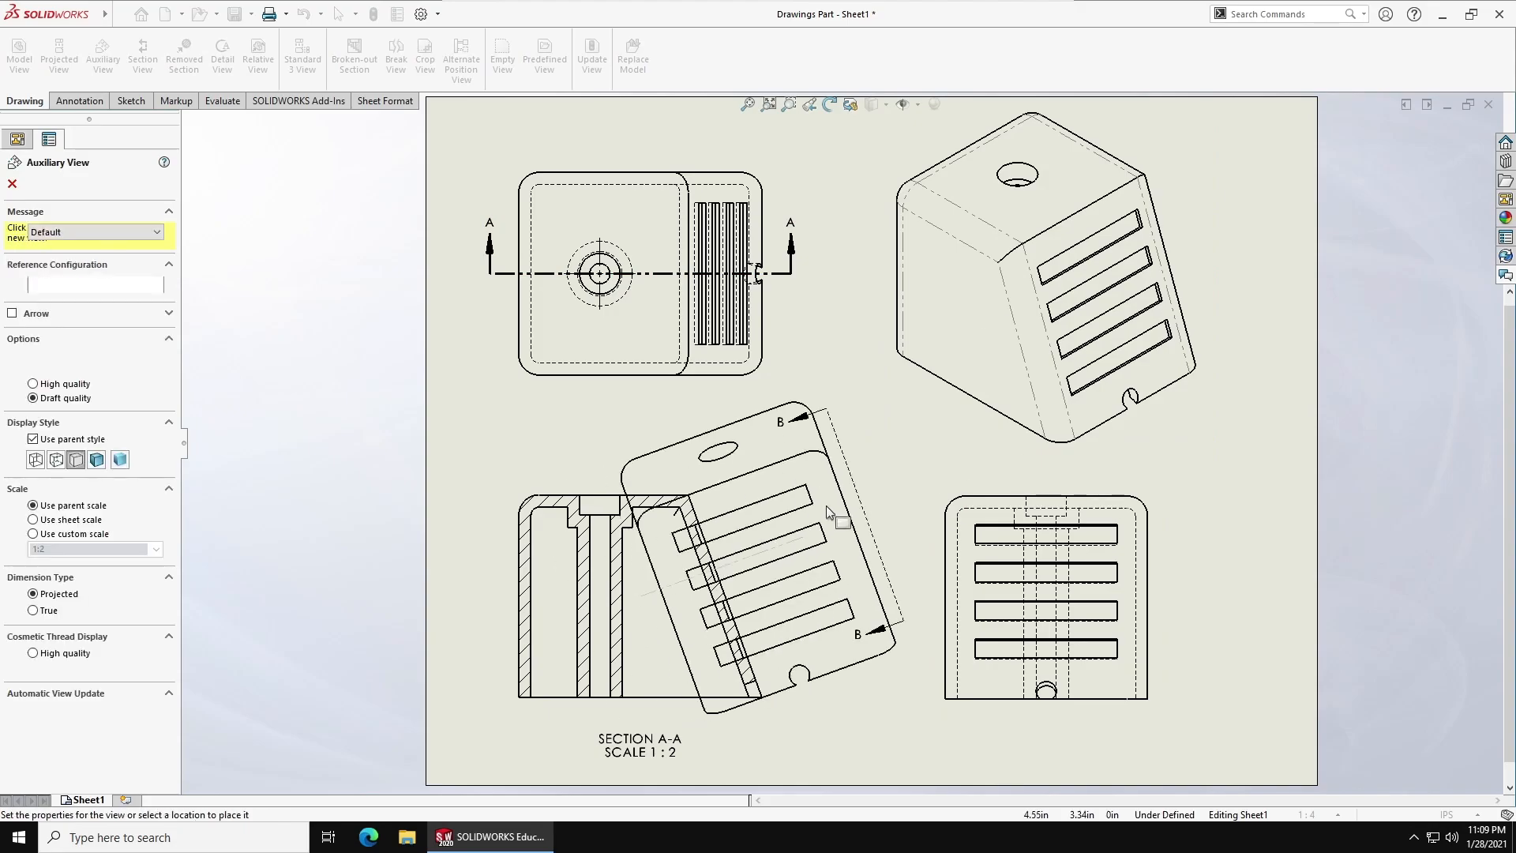
left_click(906, 455)
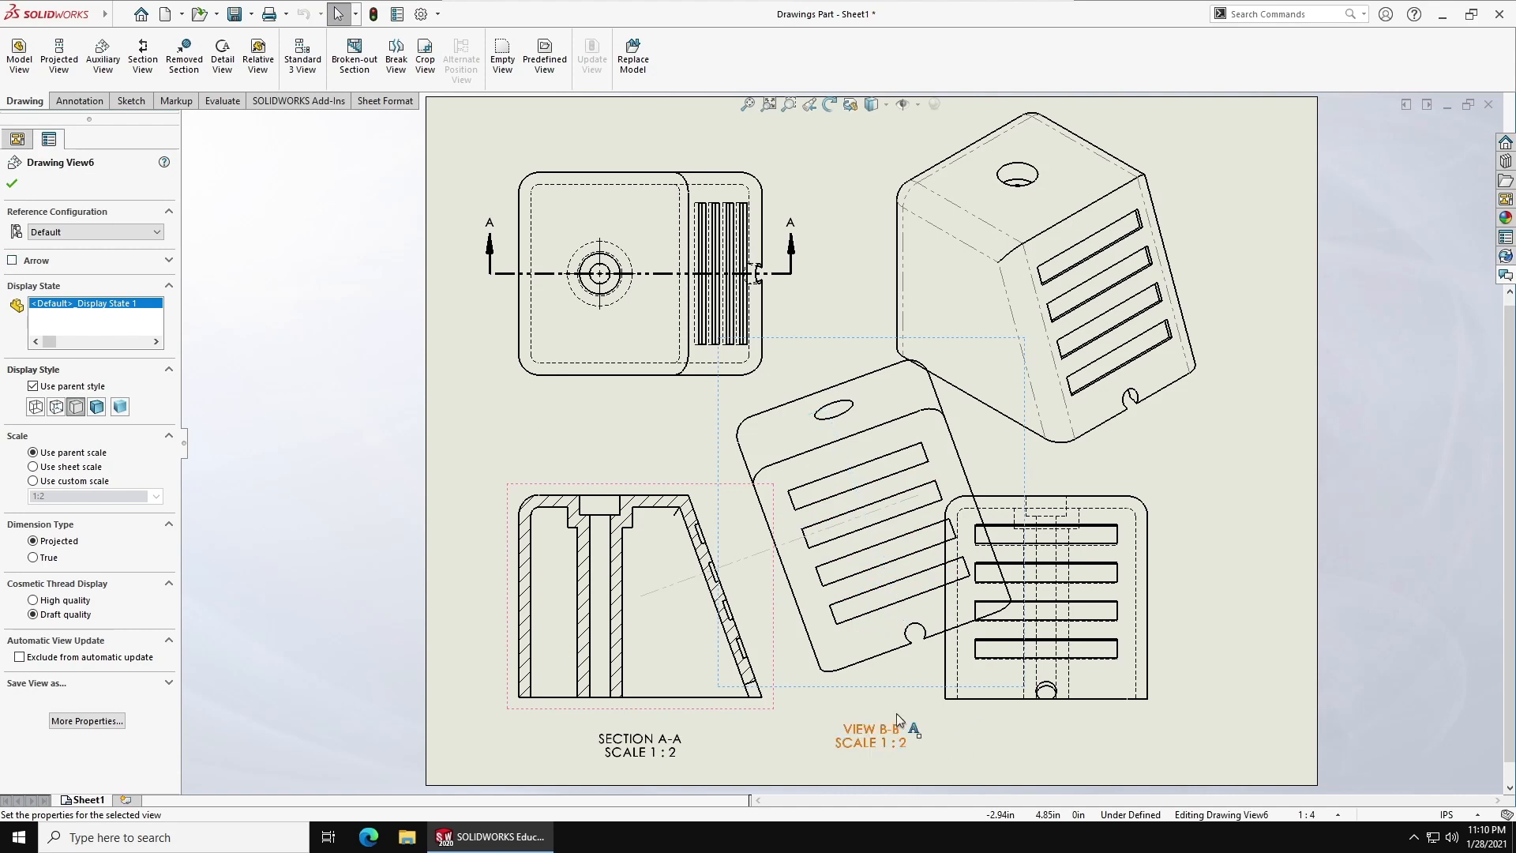
left_click(906, 741)
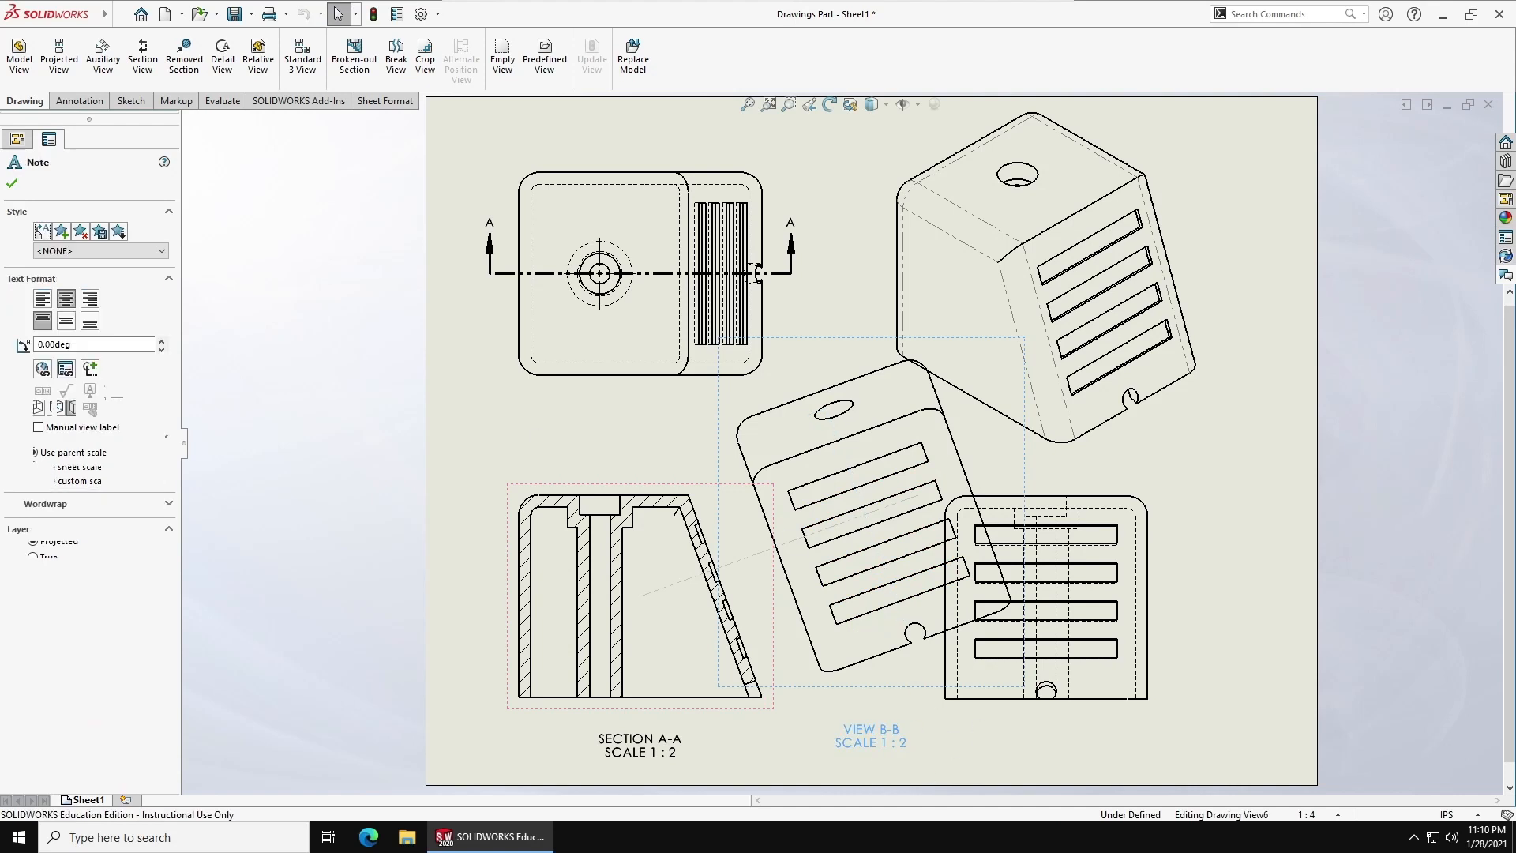
key("Delete")
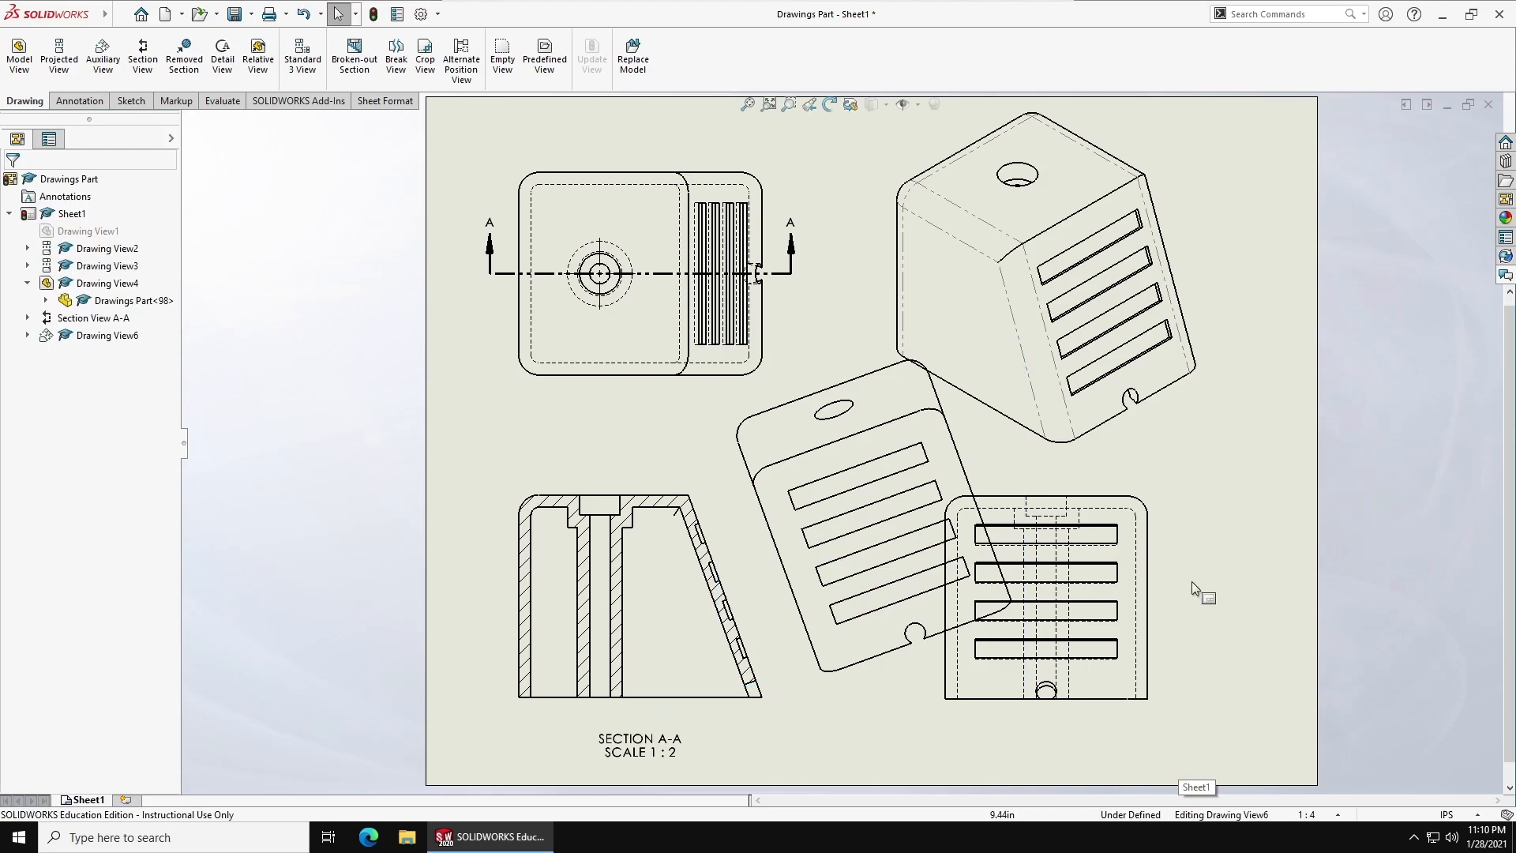
Shift the right view and the isometric view to the right to clear space around the auxiliary view
left_click_drag(1245, 621, 1339, 621)
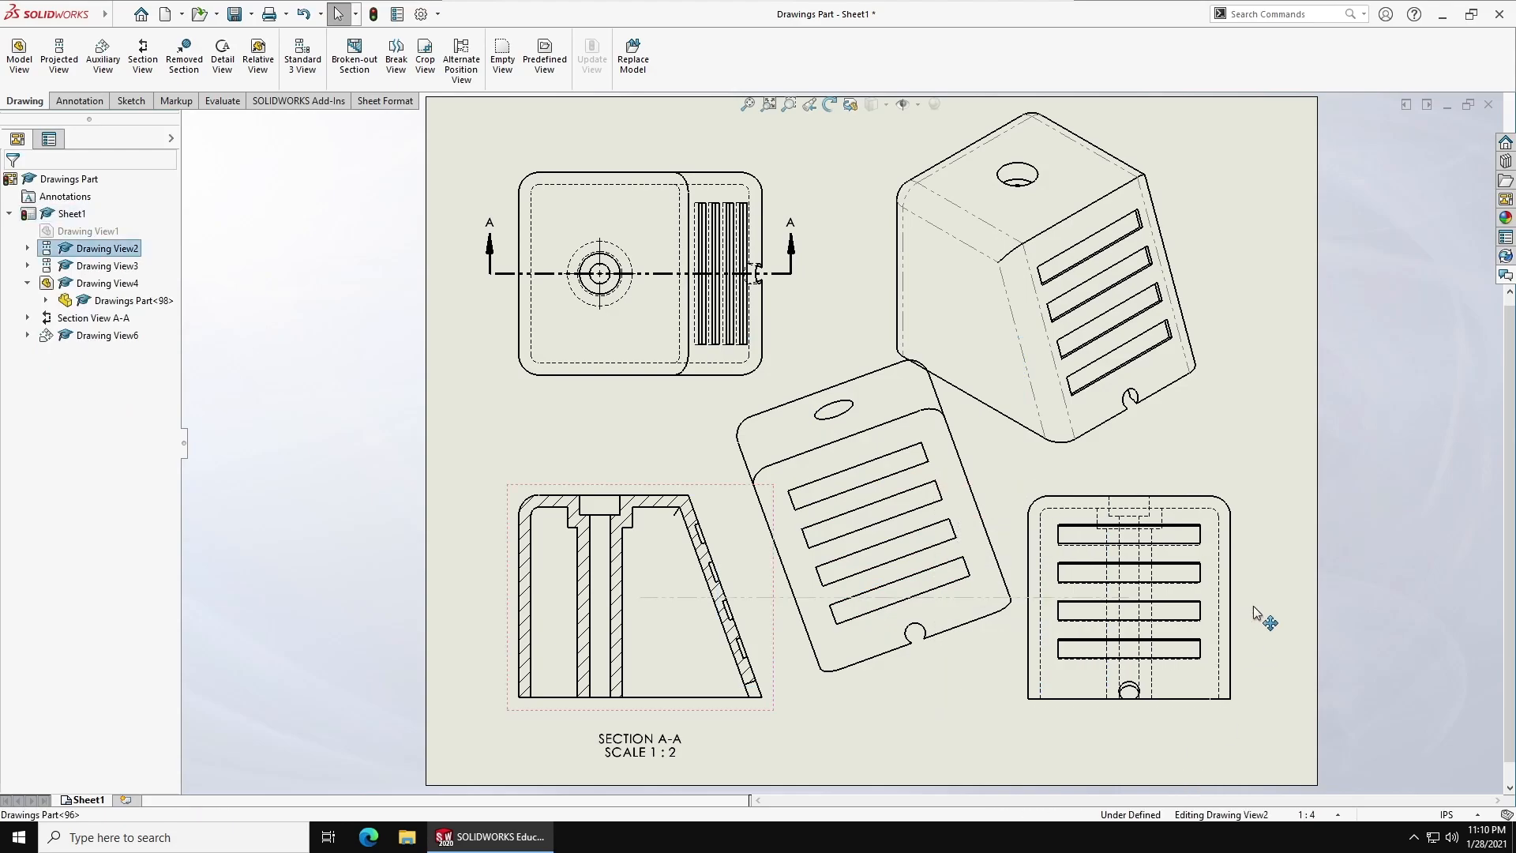
mouse_move(1219, 339)
left_mouse_down()
mouse_move(1301, 311)
mouse_move(1304, 352)
left_mouse_up()
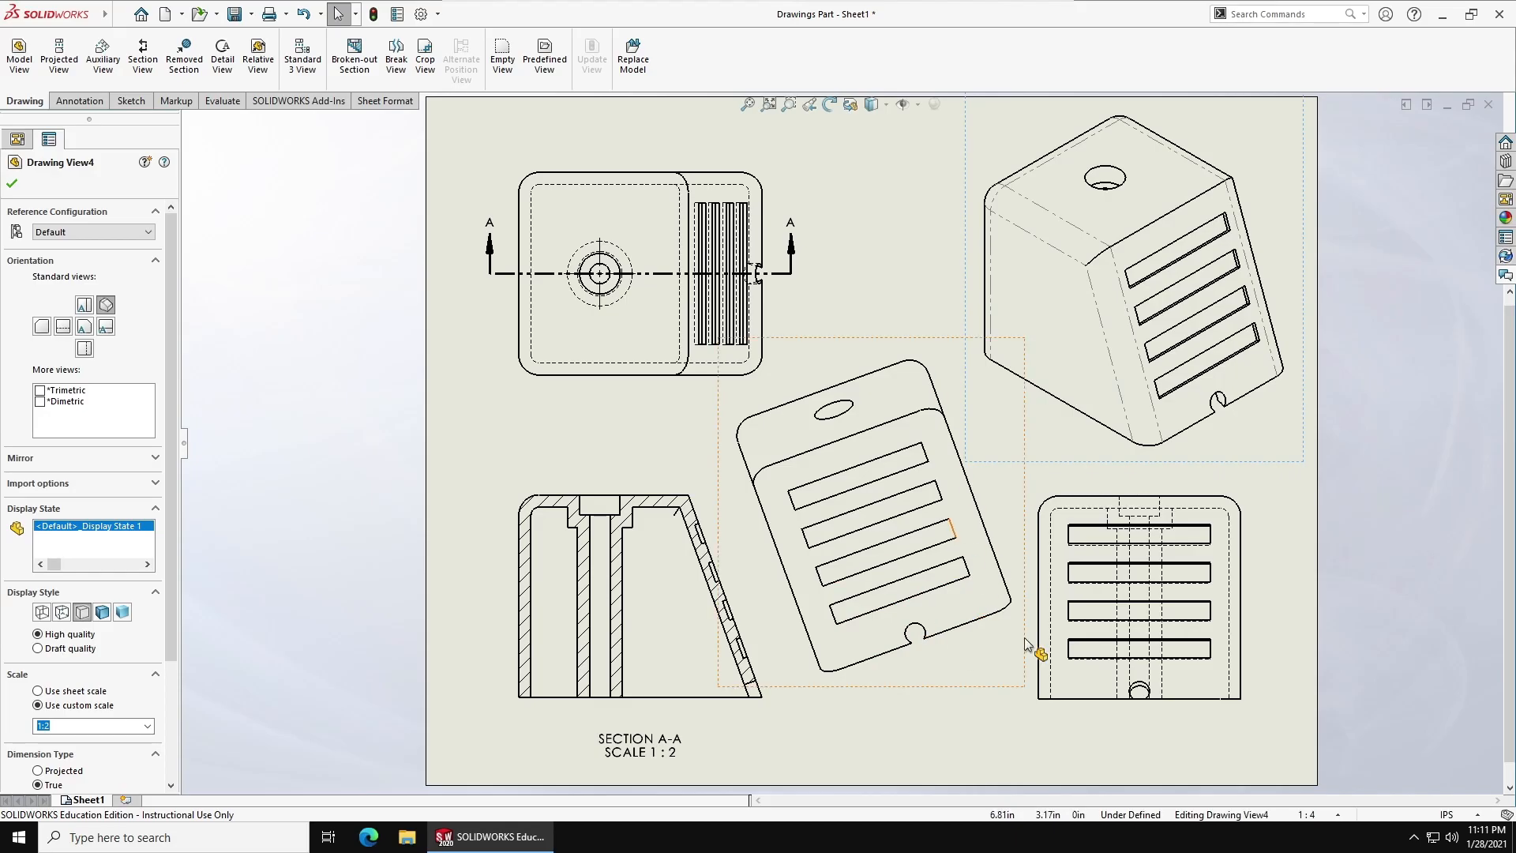
left_click(1026, 761)
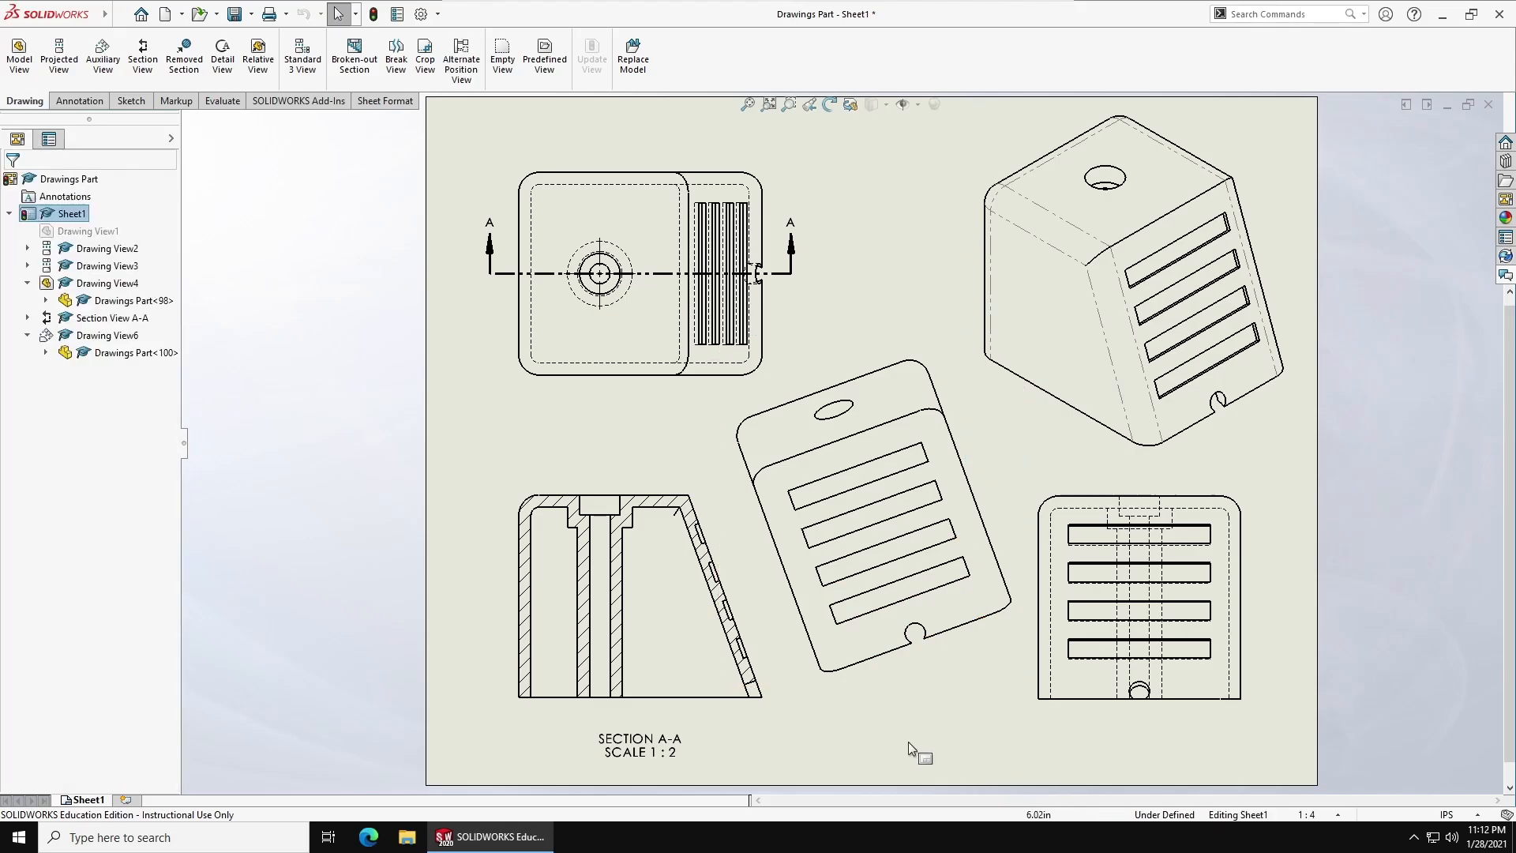
Sketch a closed four-line rectangle along the flat boundary of the slotted slanted face in the auxiliary view
left_click(945, 570)
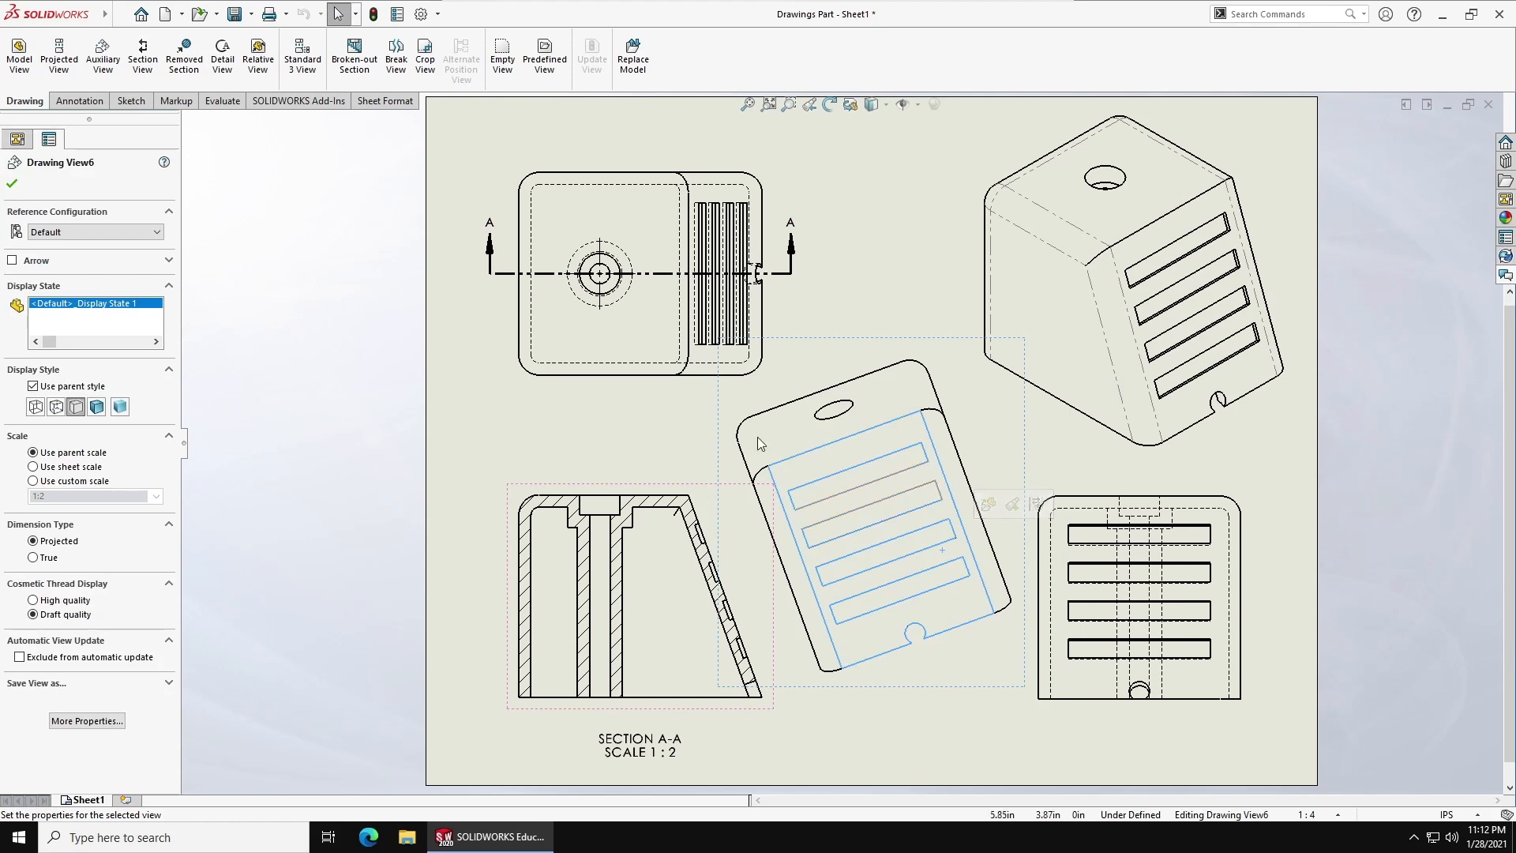
left_click(127, 100)
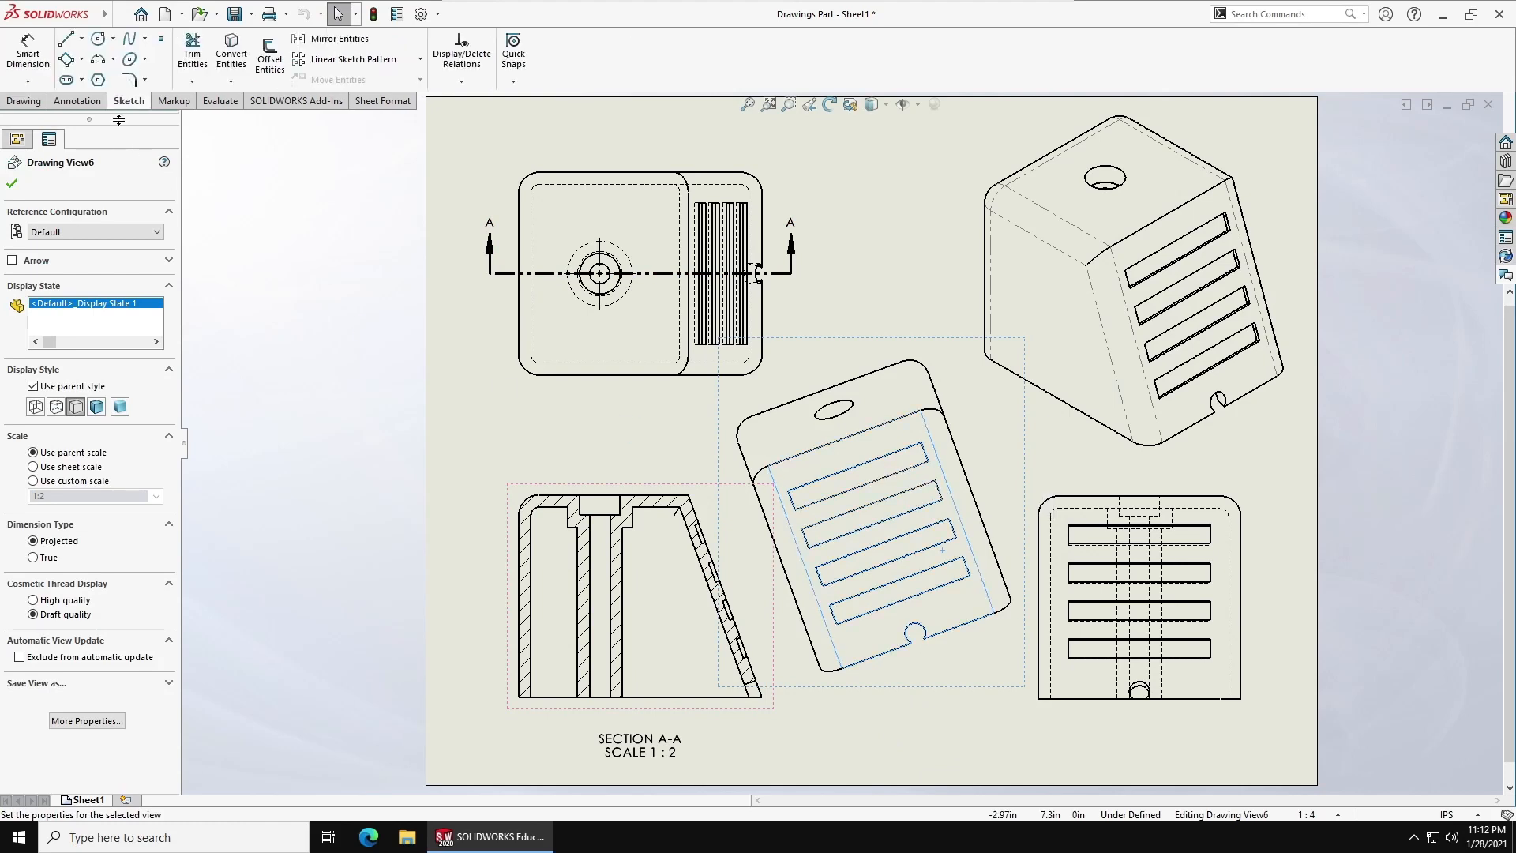
left_click(66, 40)
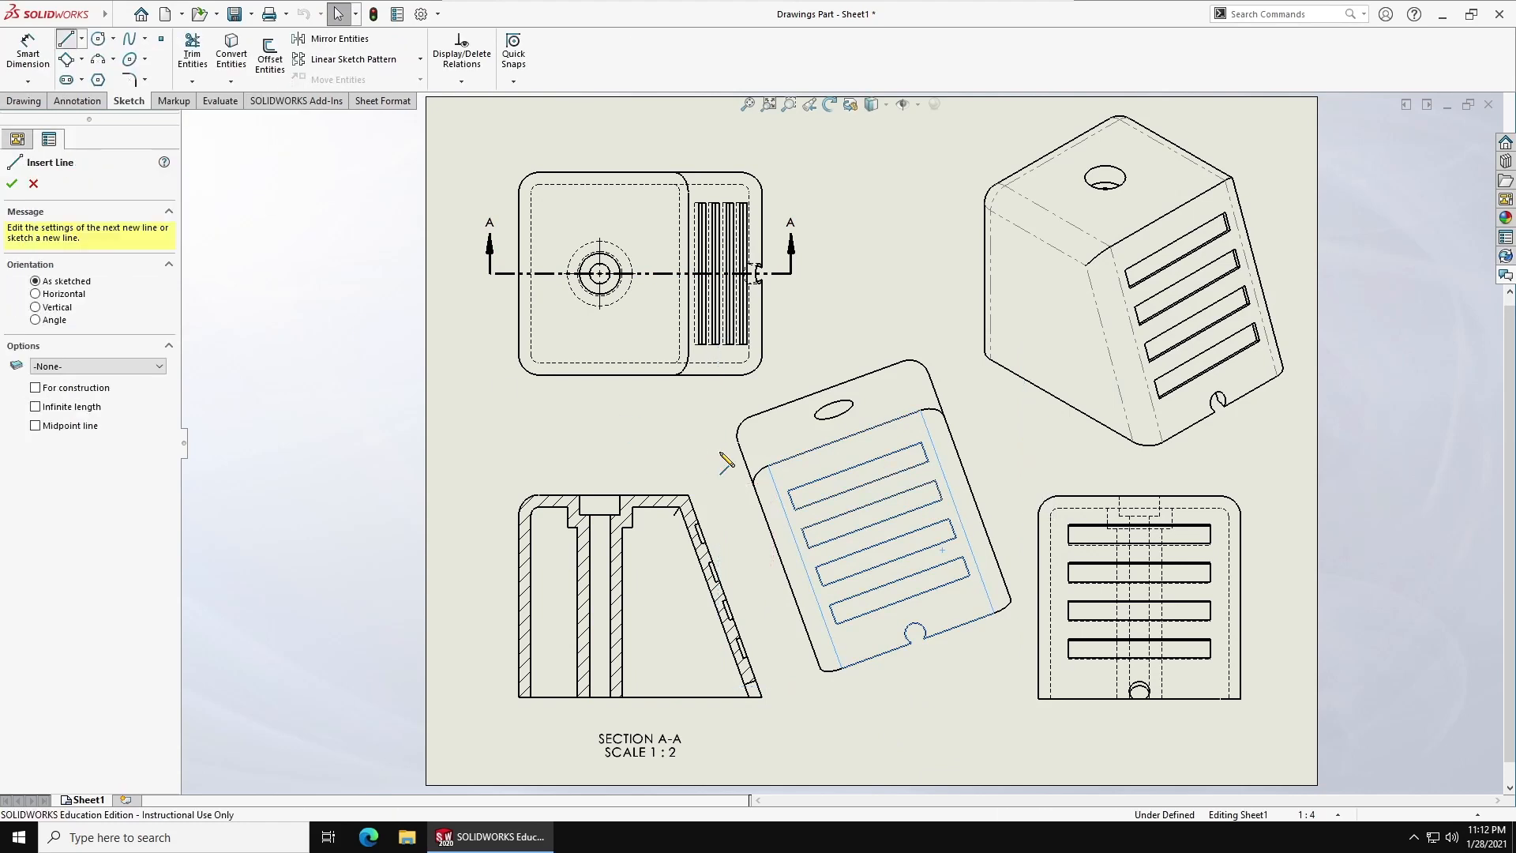
left_click(768, 466)
left_click(920, 410)
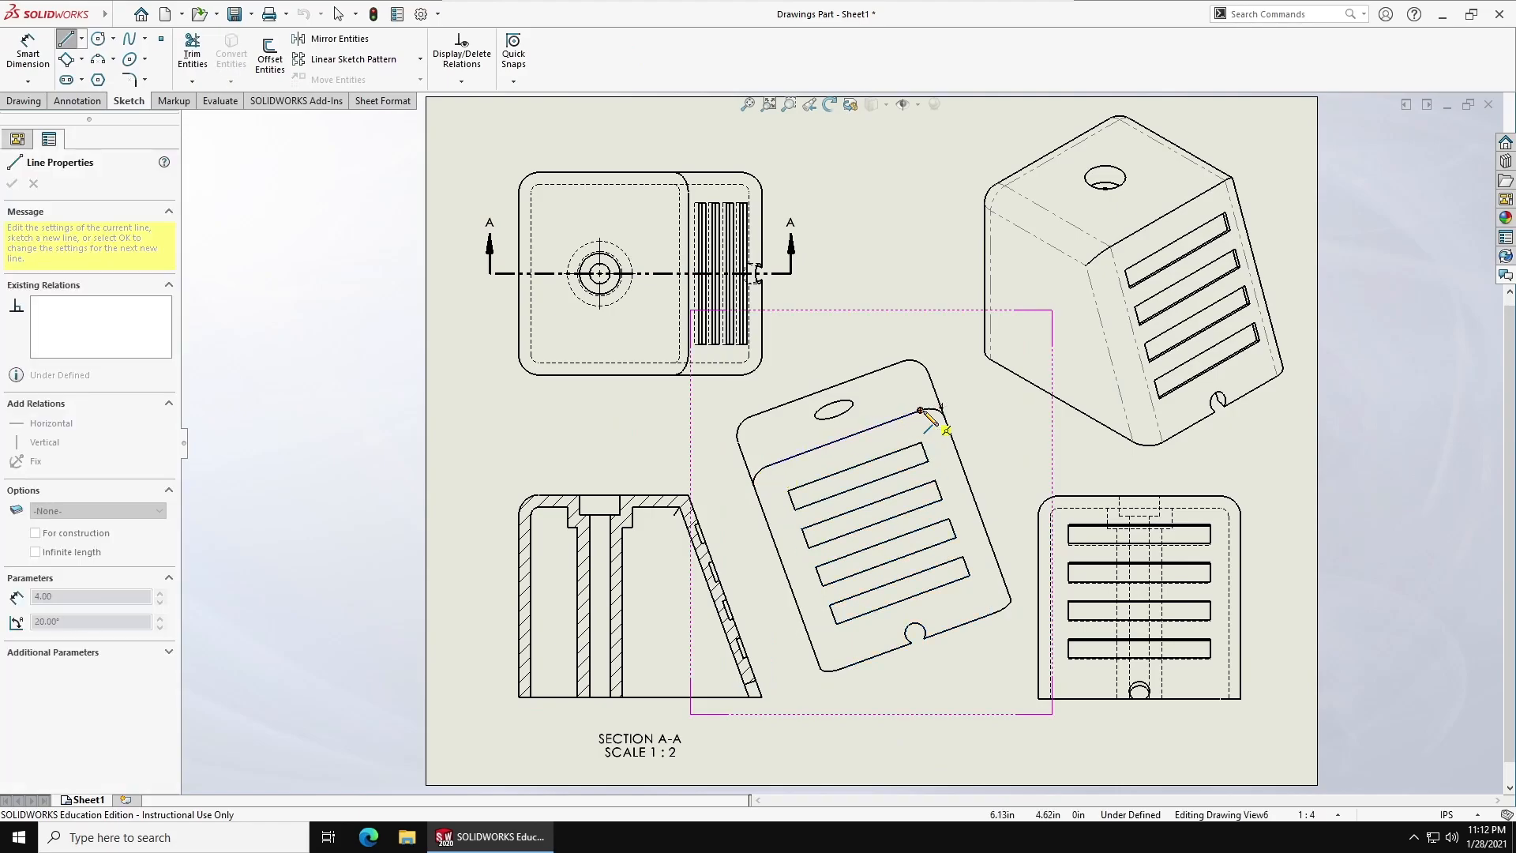
left_click(994, 612)
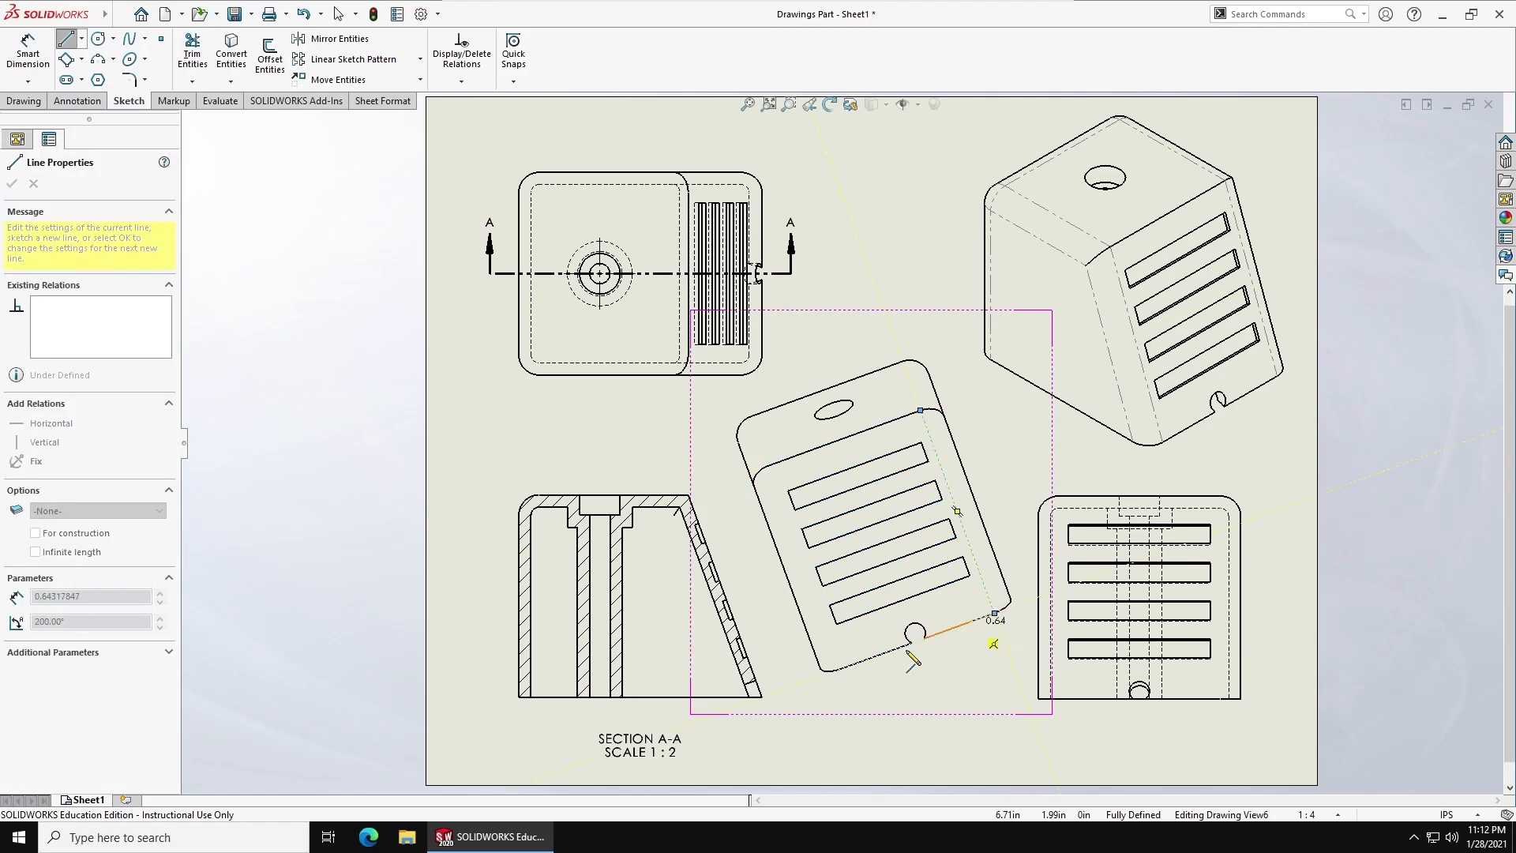
left_click(842, 667)
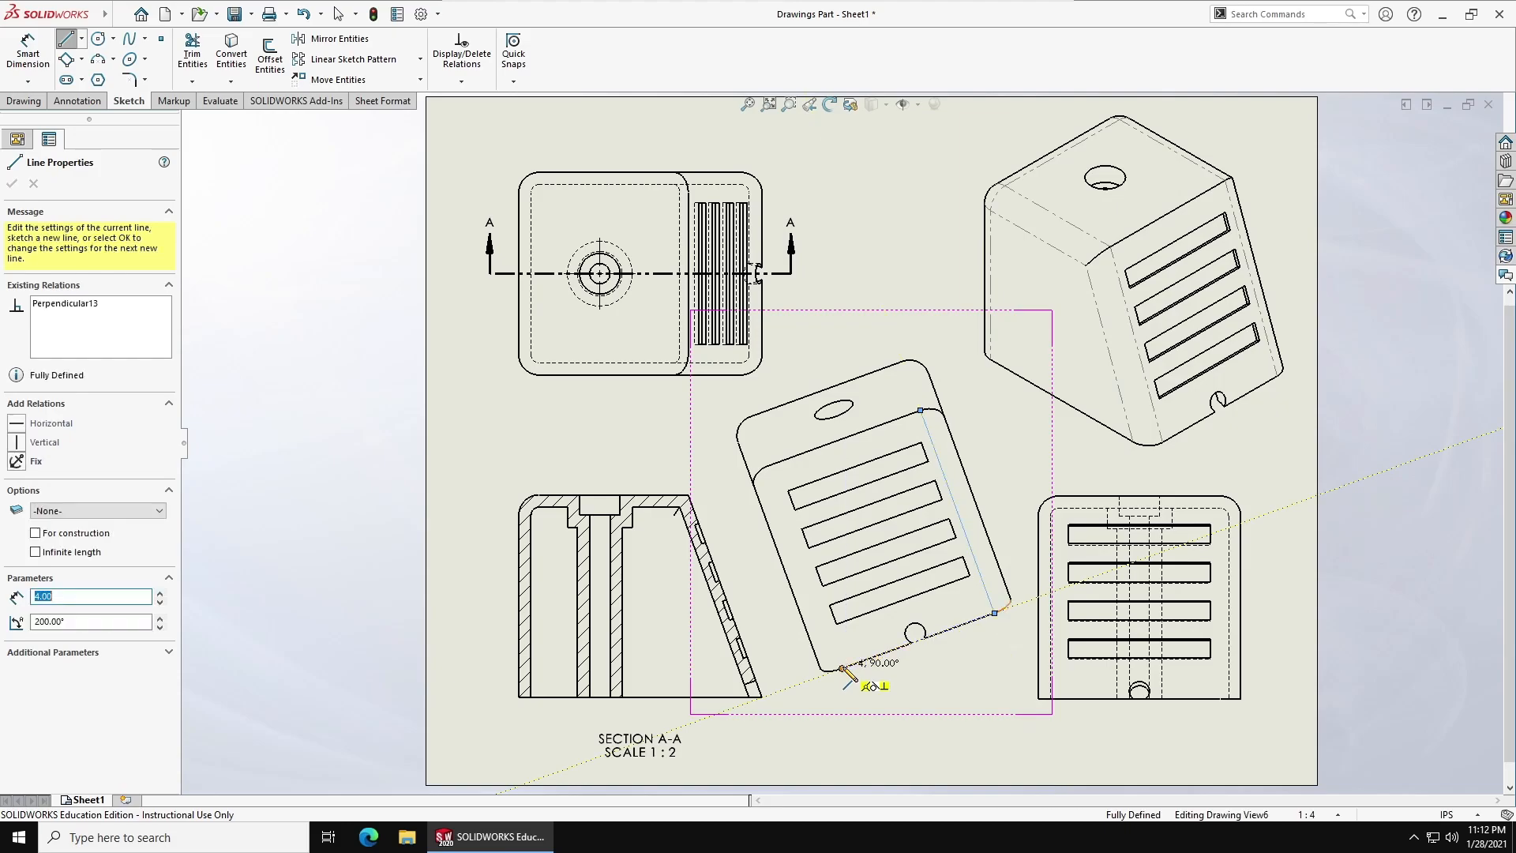
left_click(767, 466)
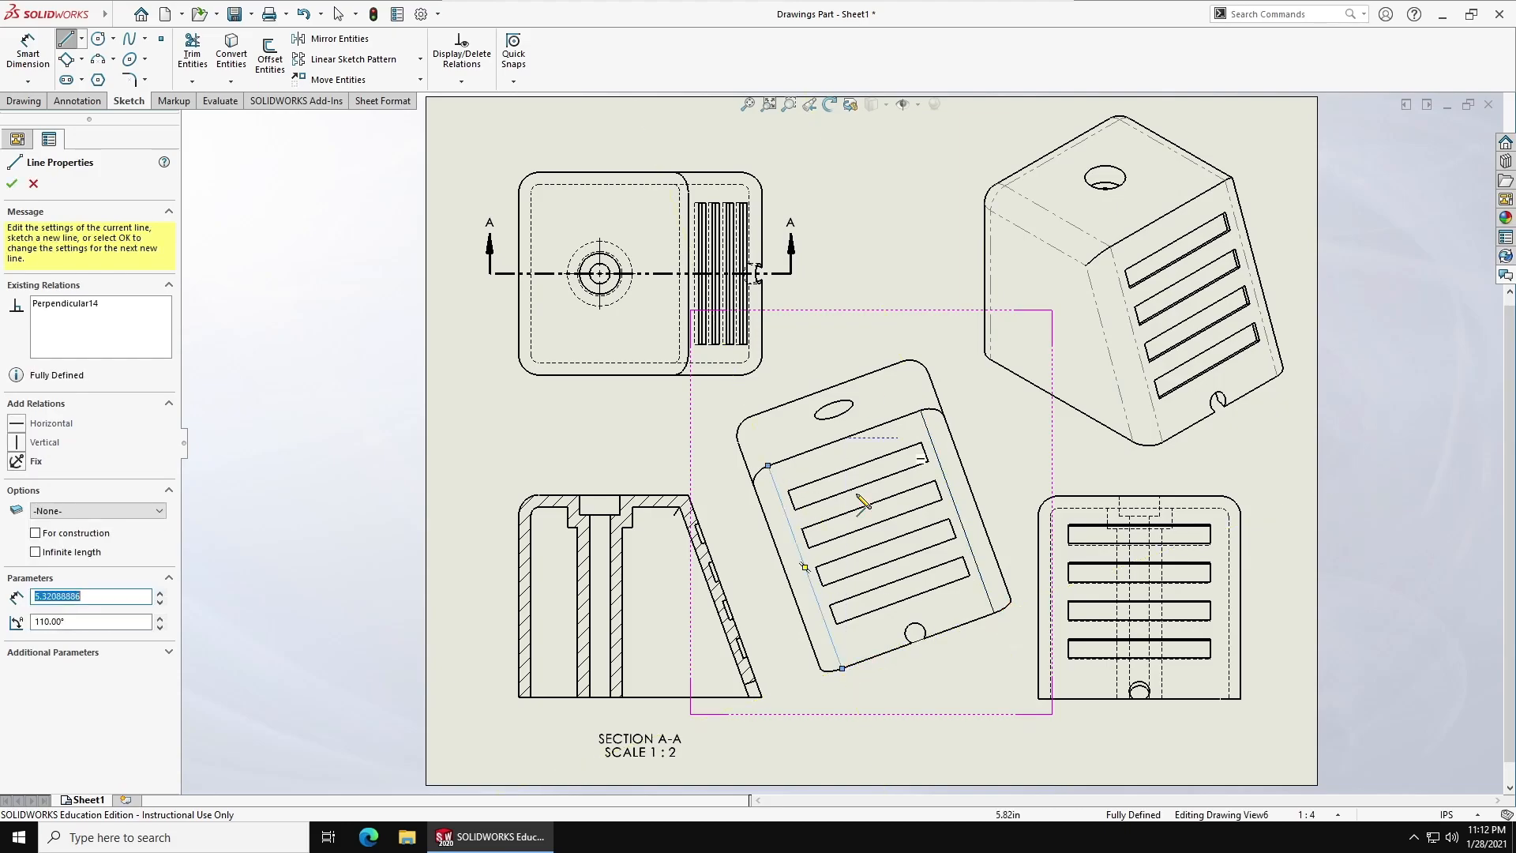
Crop the auxiliary view to the sketched rectangle and move it slightly closer to the section view
left_click(23, 102)
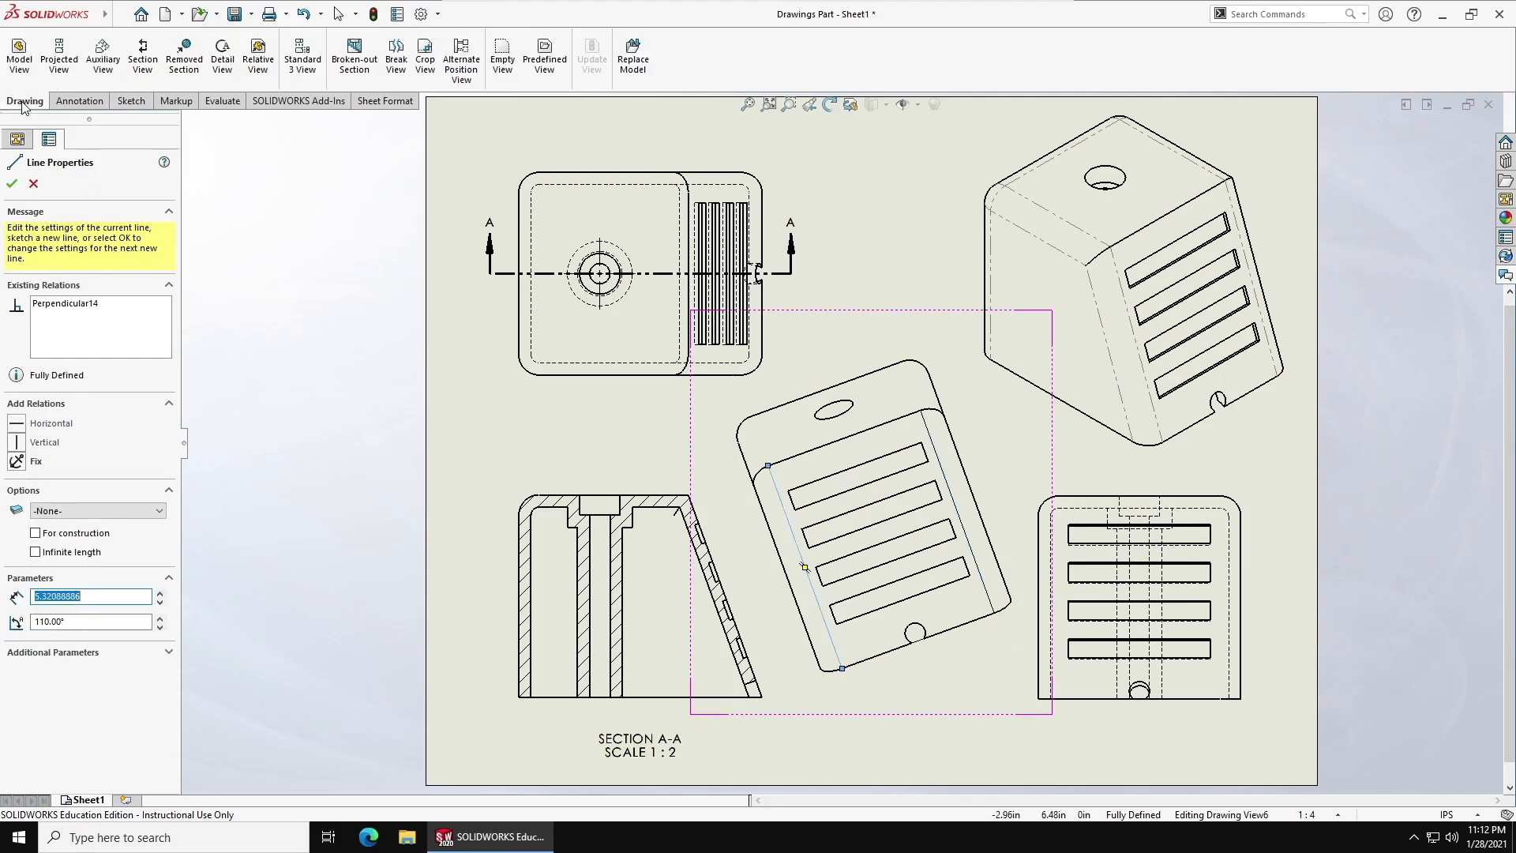
left_click(421, 53)
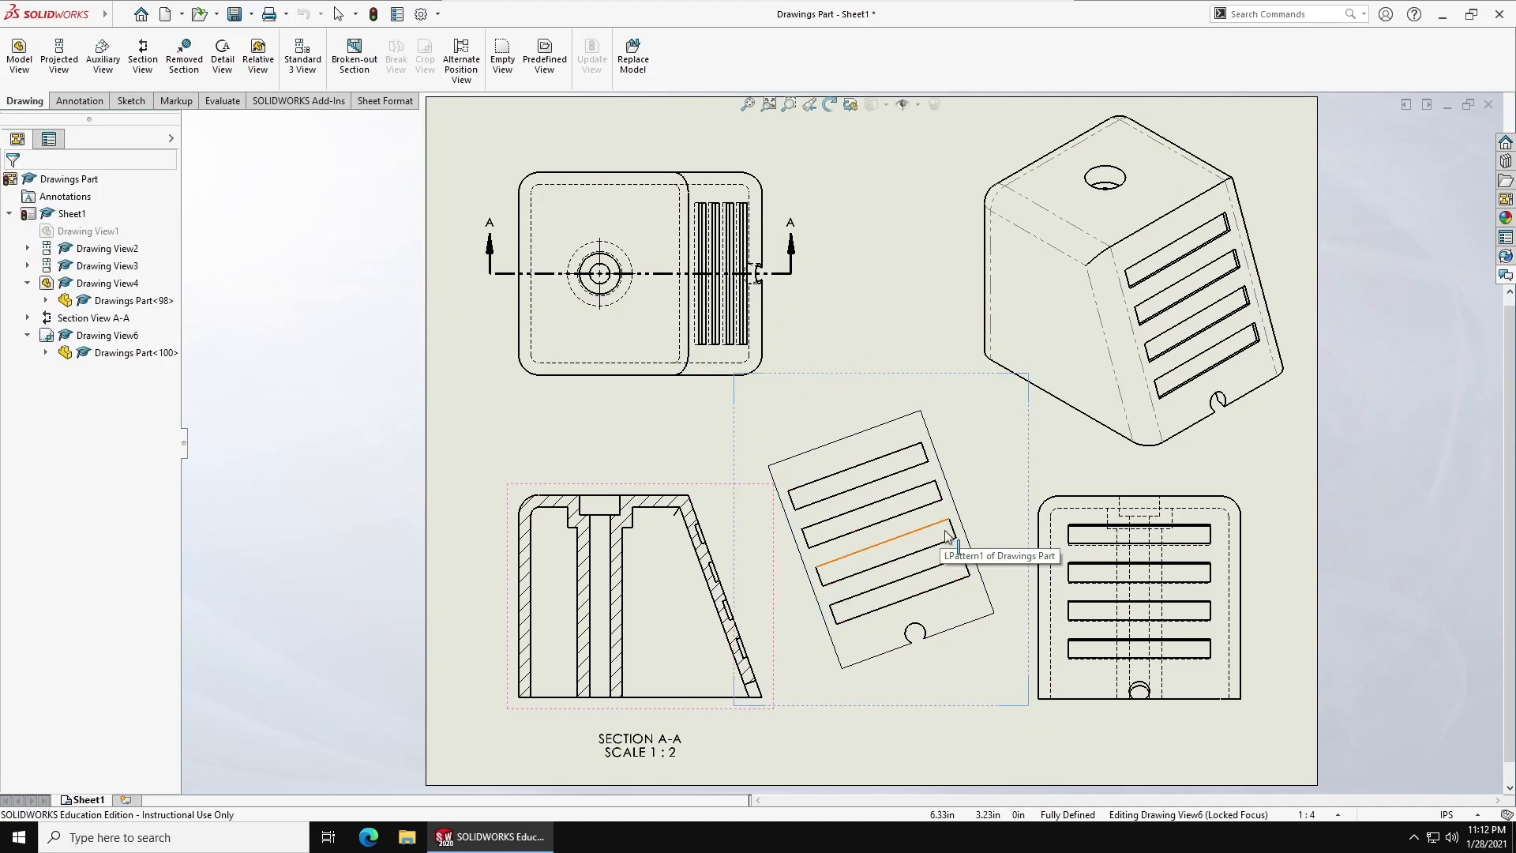
left_click_drag(913, 704, 899, 710)
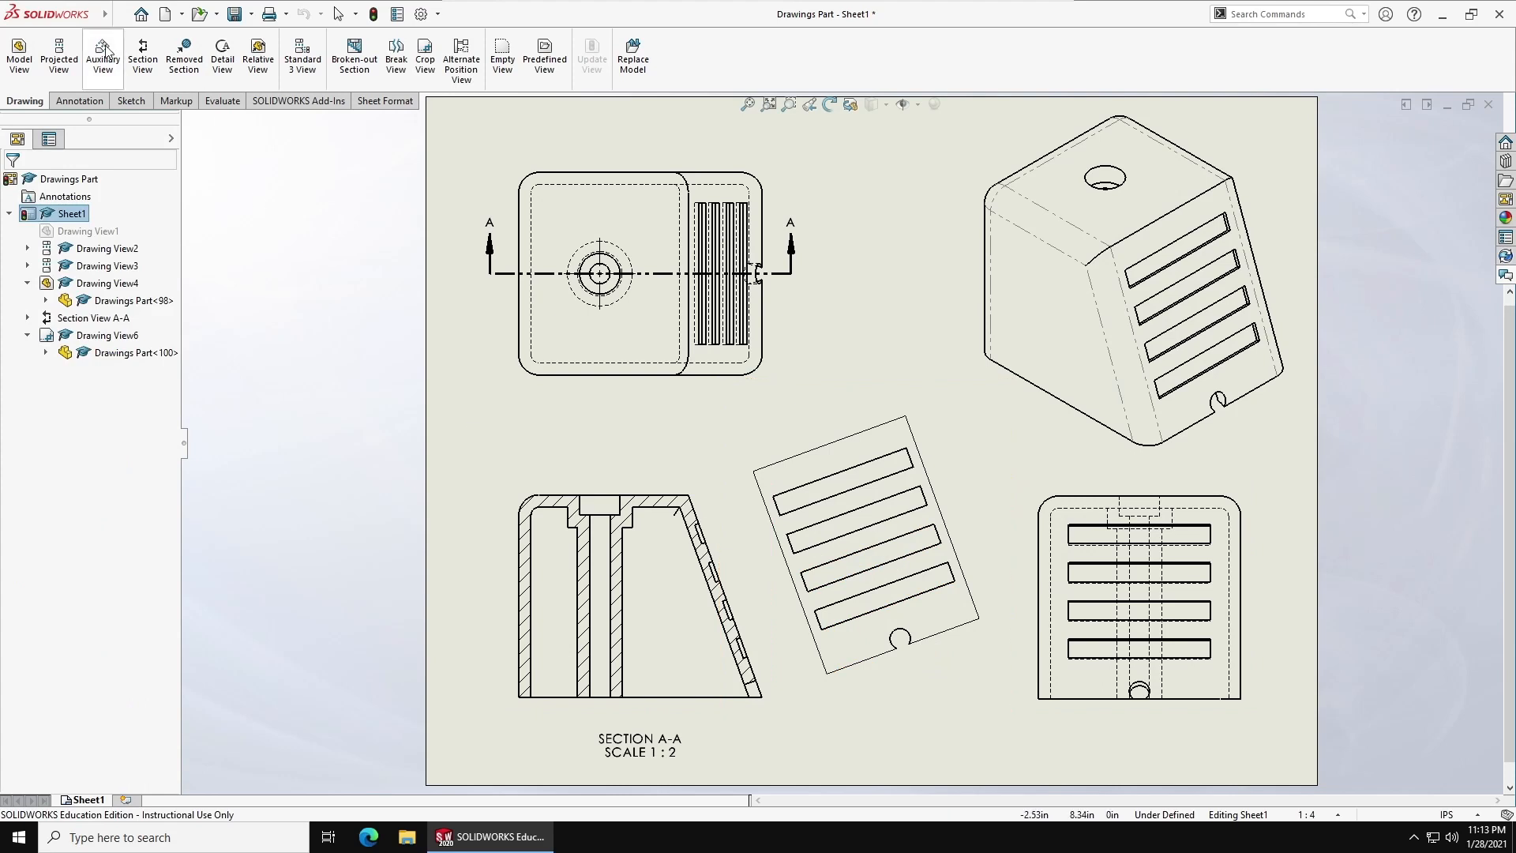
Create a 1:1 detail view of the round notch in the cropped auxiliary view, placed between the top and isometric views
left_click(218, 63)
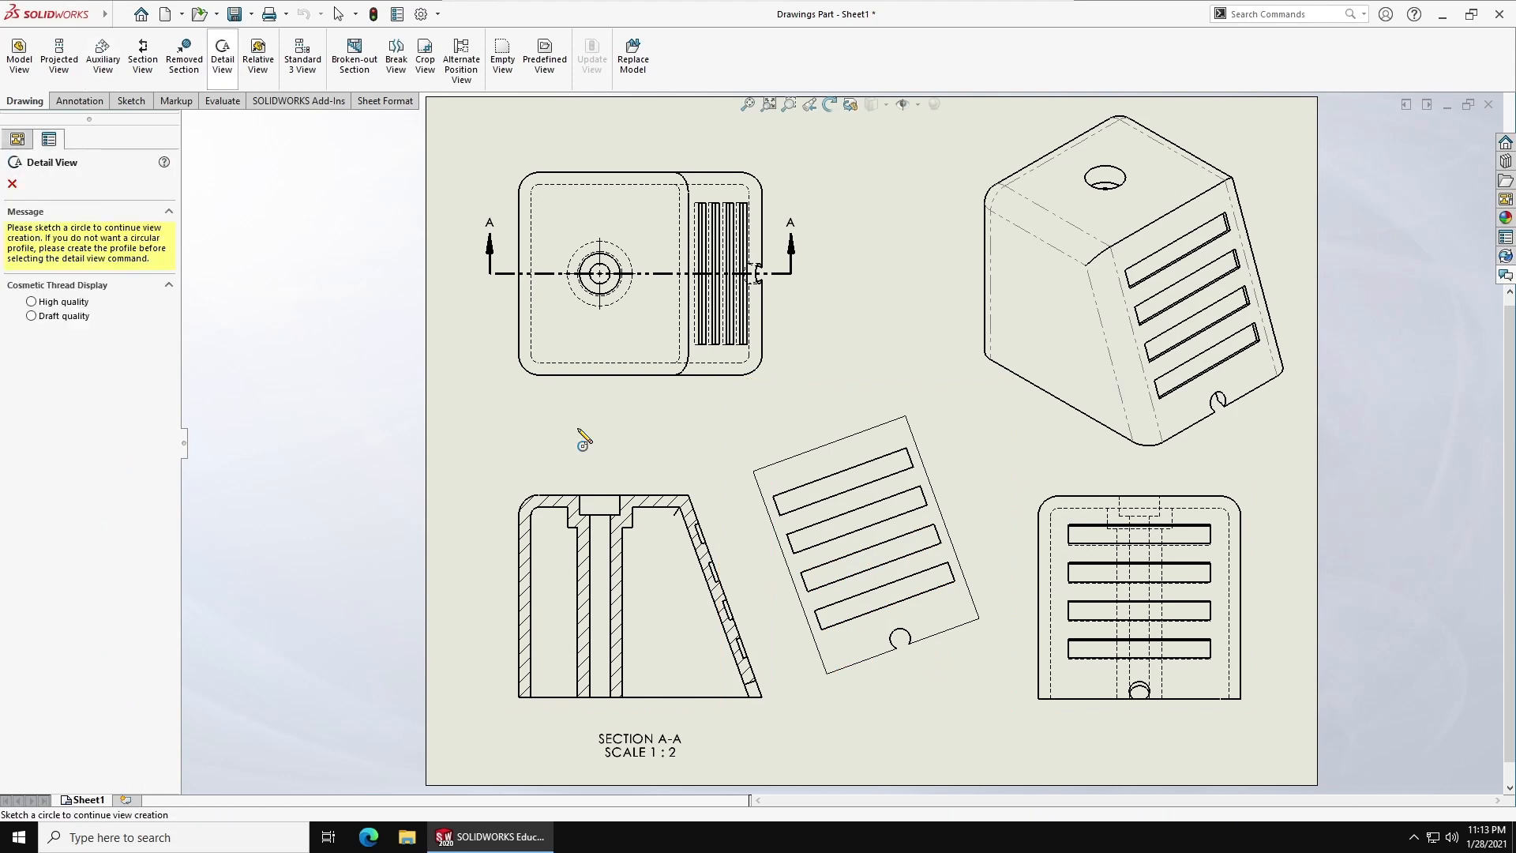
left_click(900, 637)
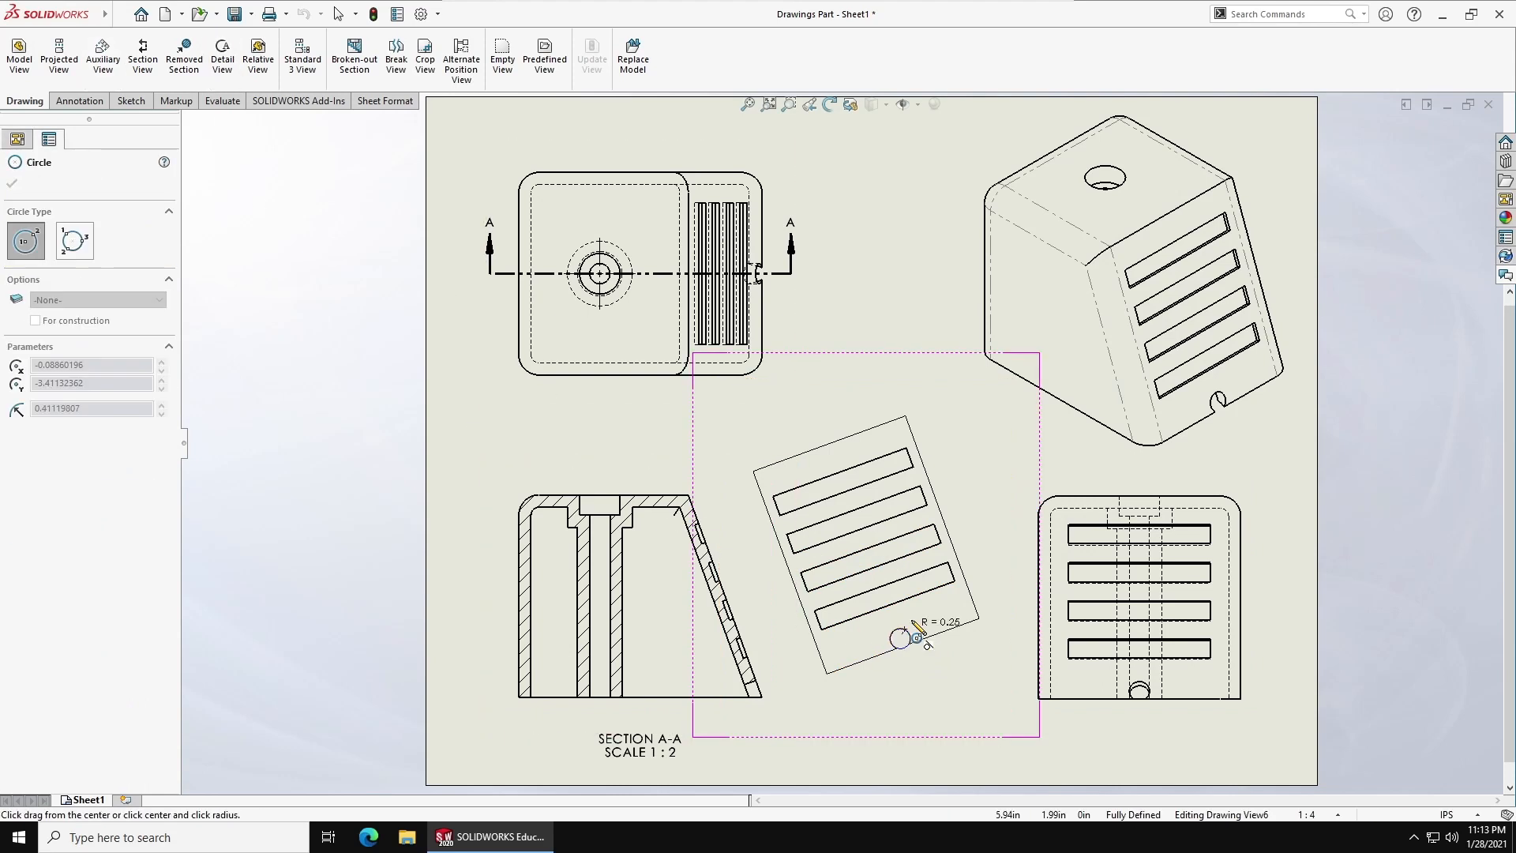
left_click(918, 627)
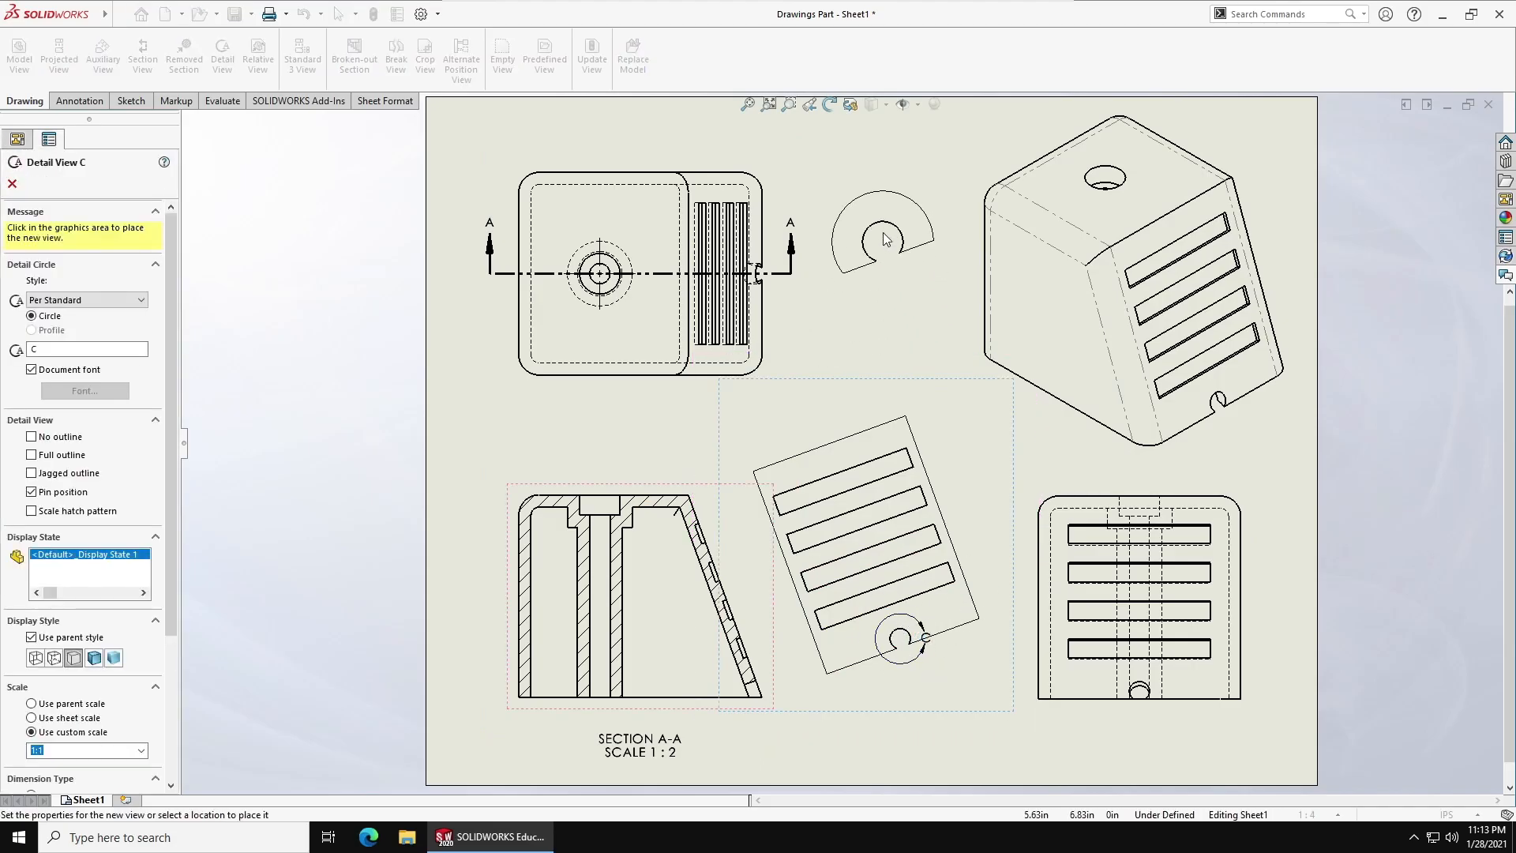
left_click(885, 239)
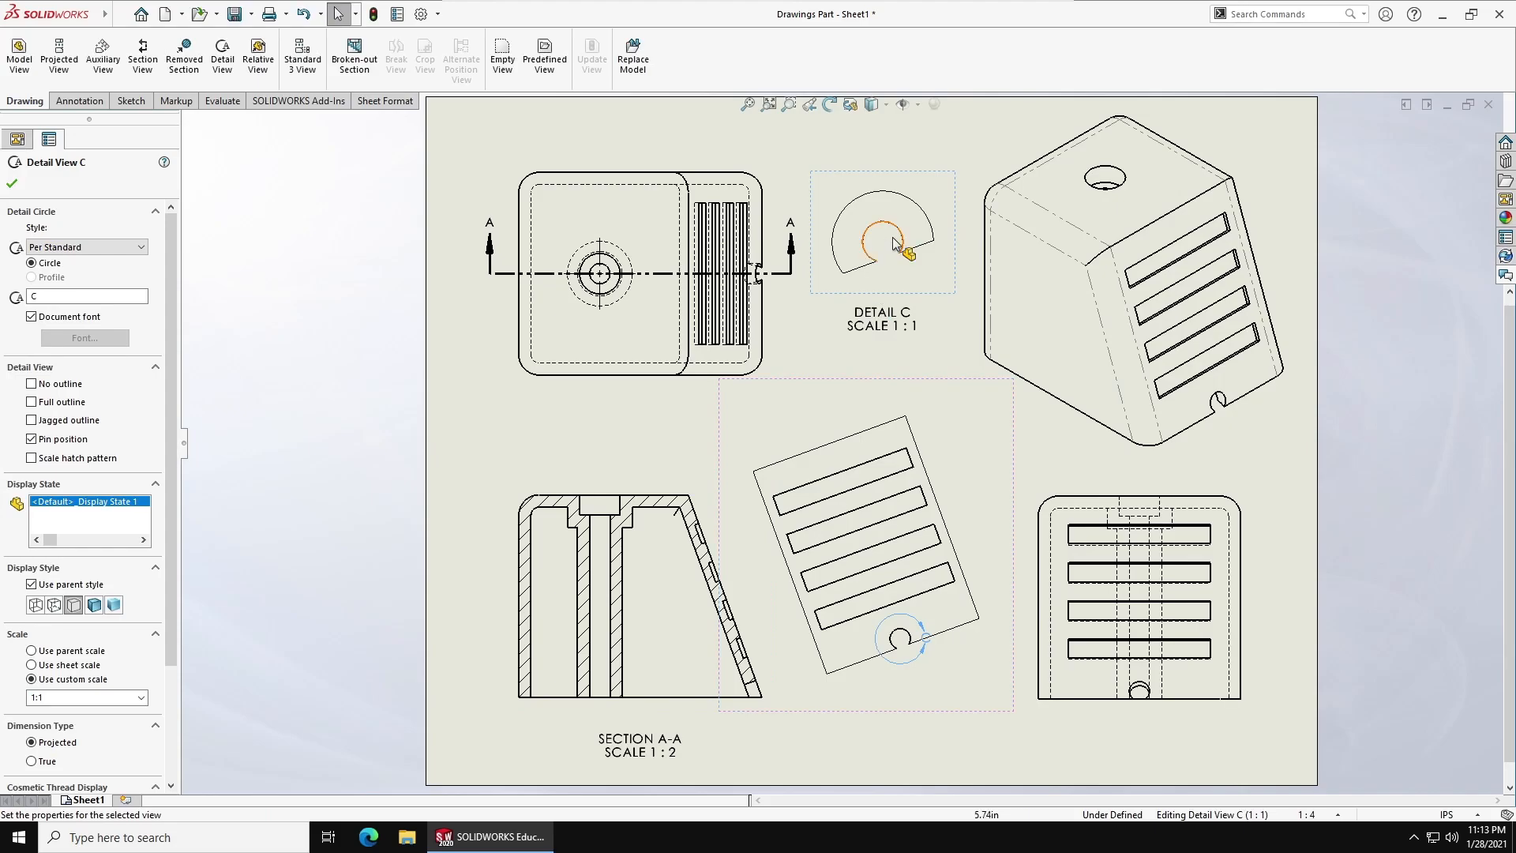
Reposition the detail circle's letter C at the lower right of the circle and select the detail view
left_click(930, 651)
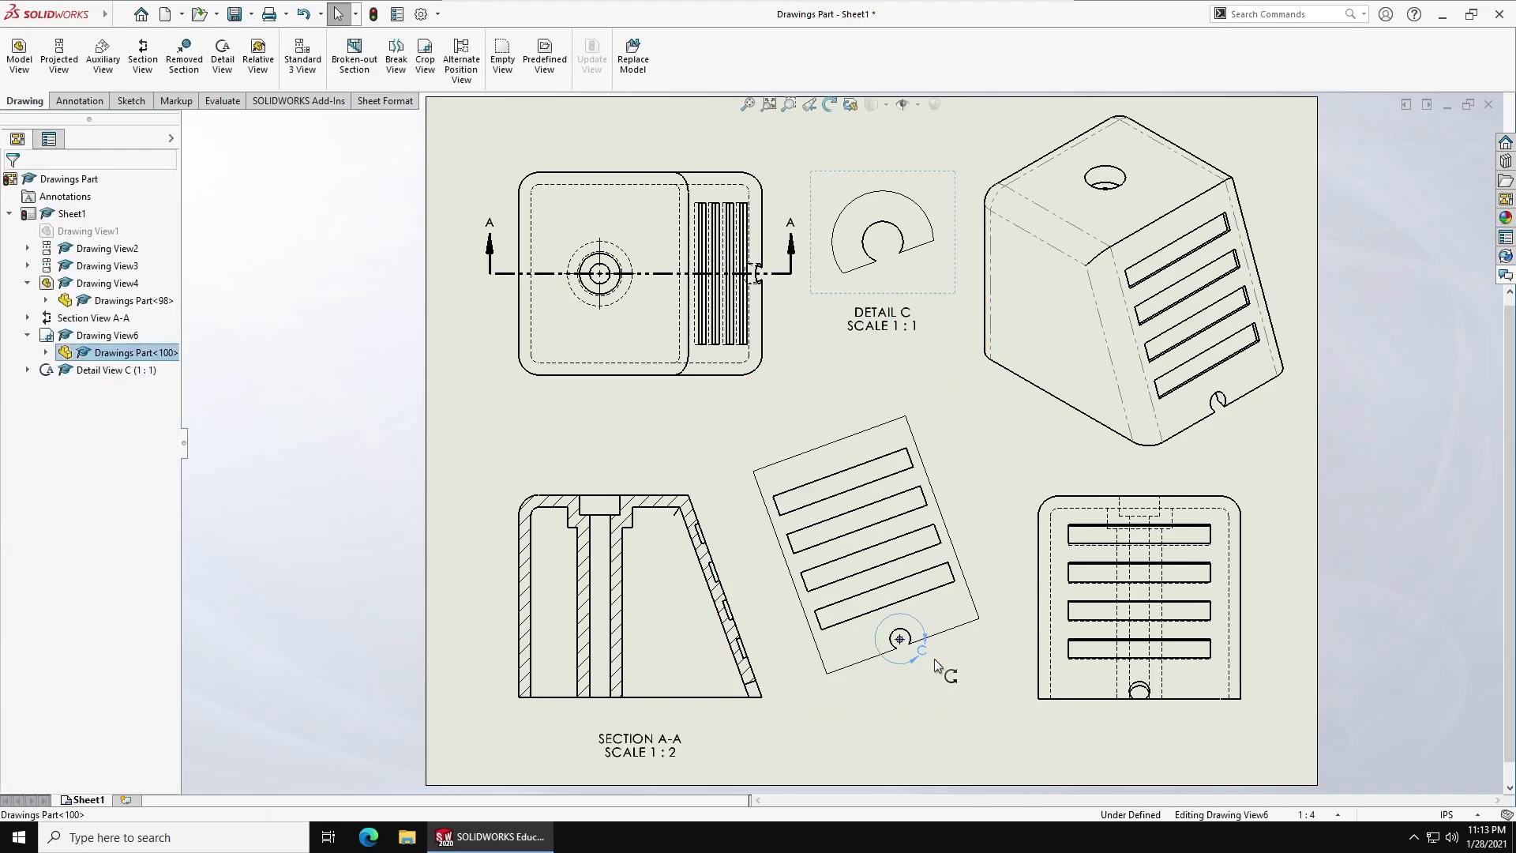
left_click(935, 660)
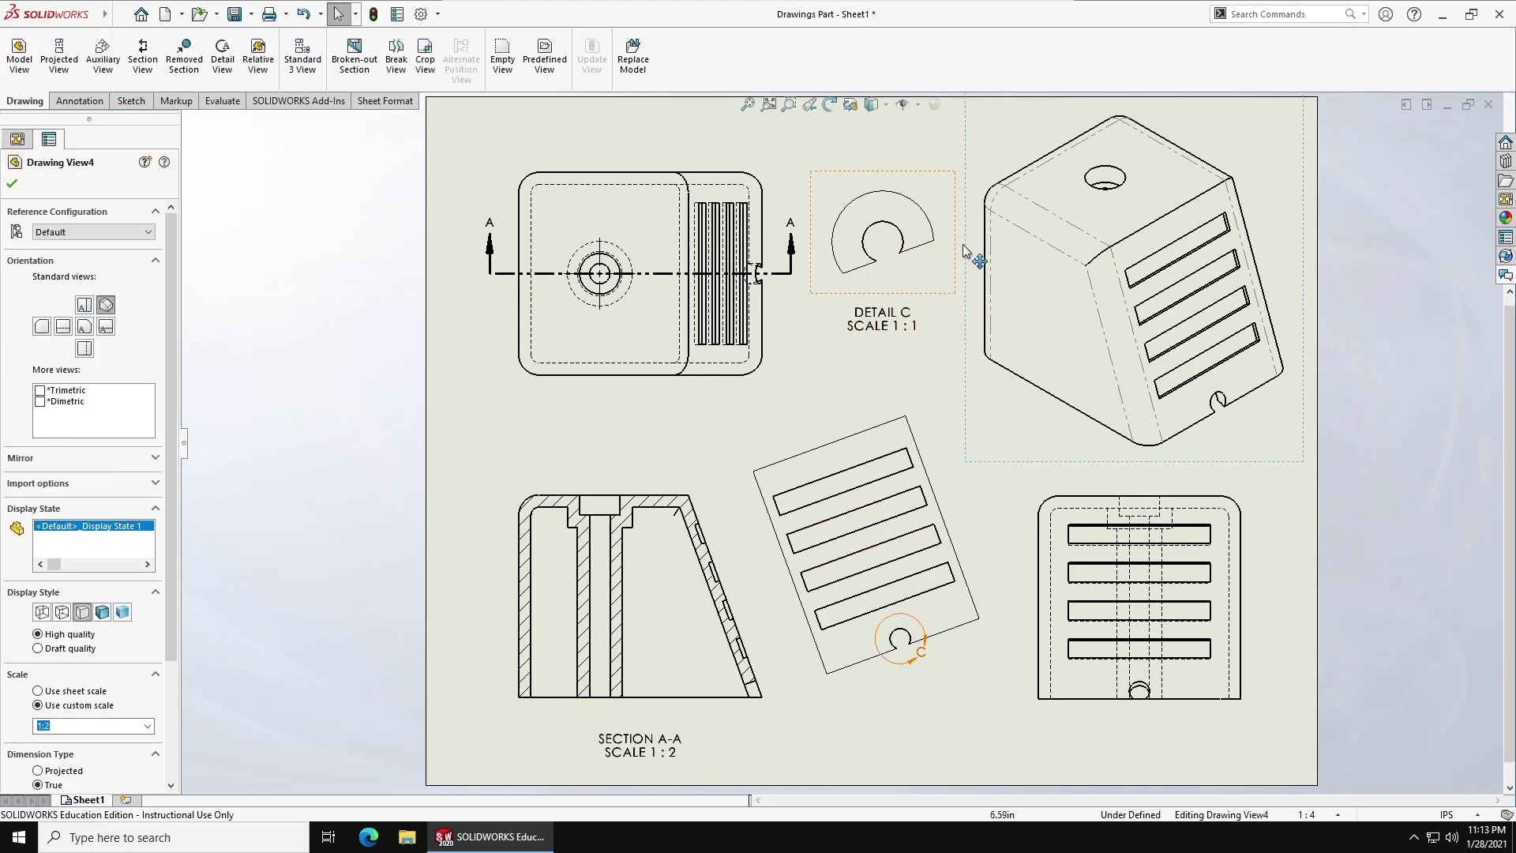
left_click(936, 183)
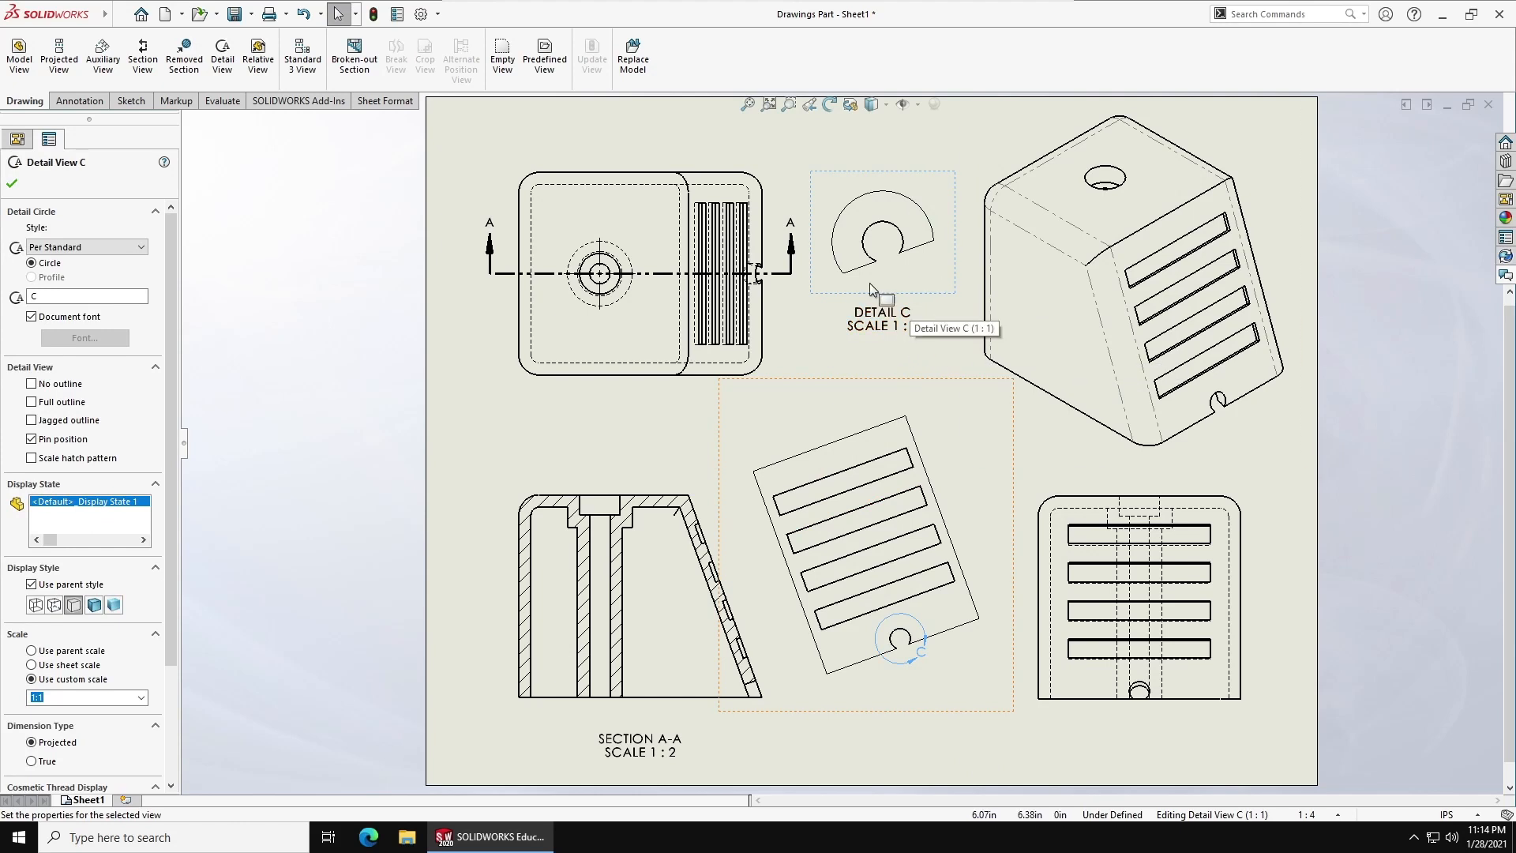
Change the detail view's label to B and deselect the view
double_click(79, 298)
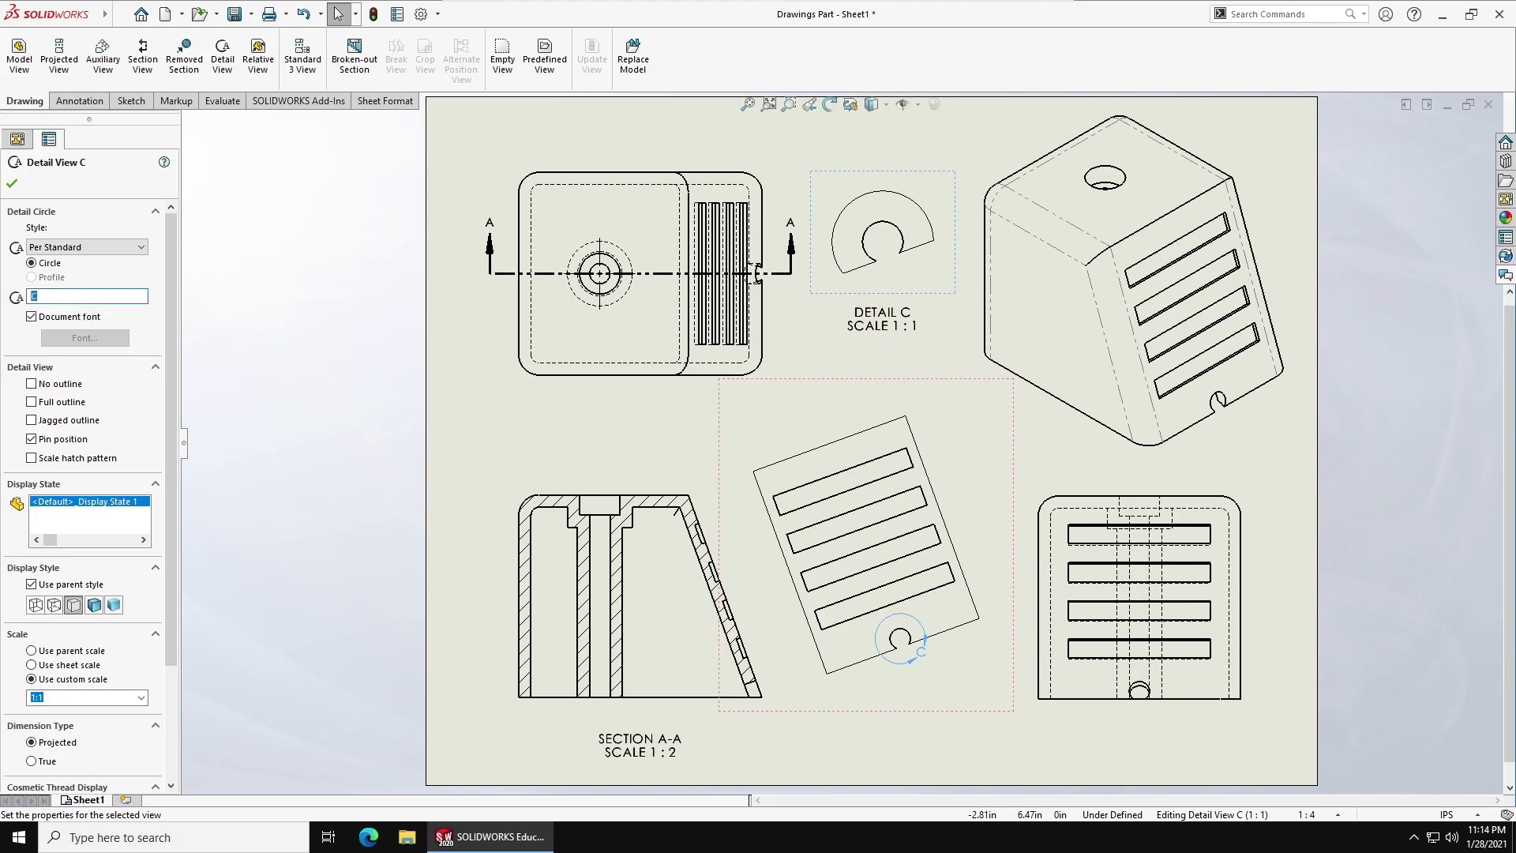
type("B")
left_click(1002, 742)
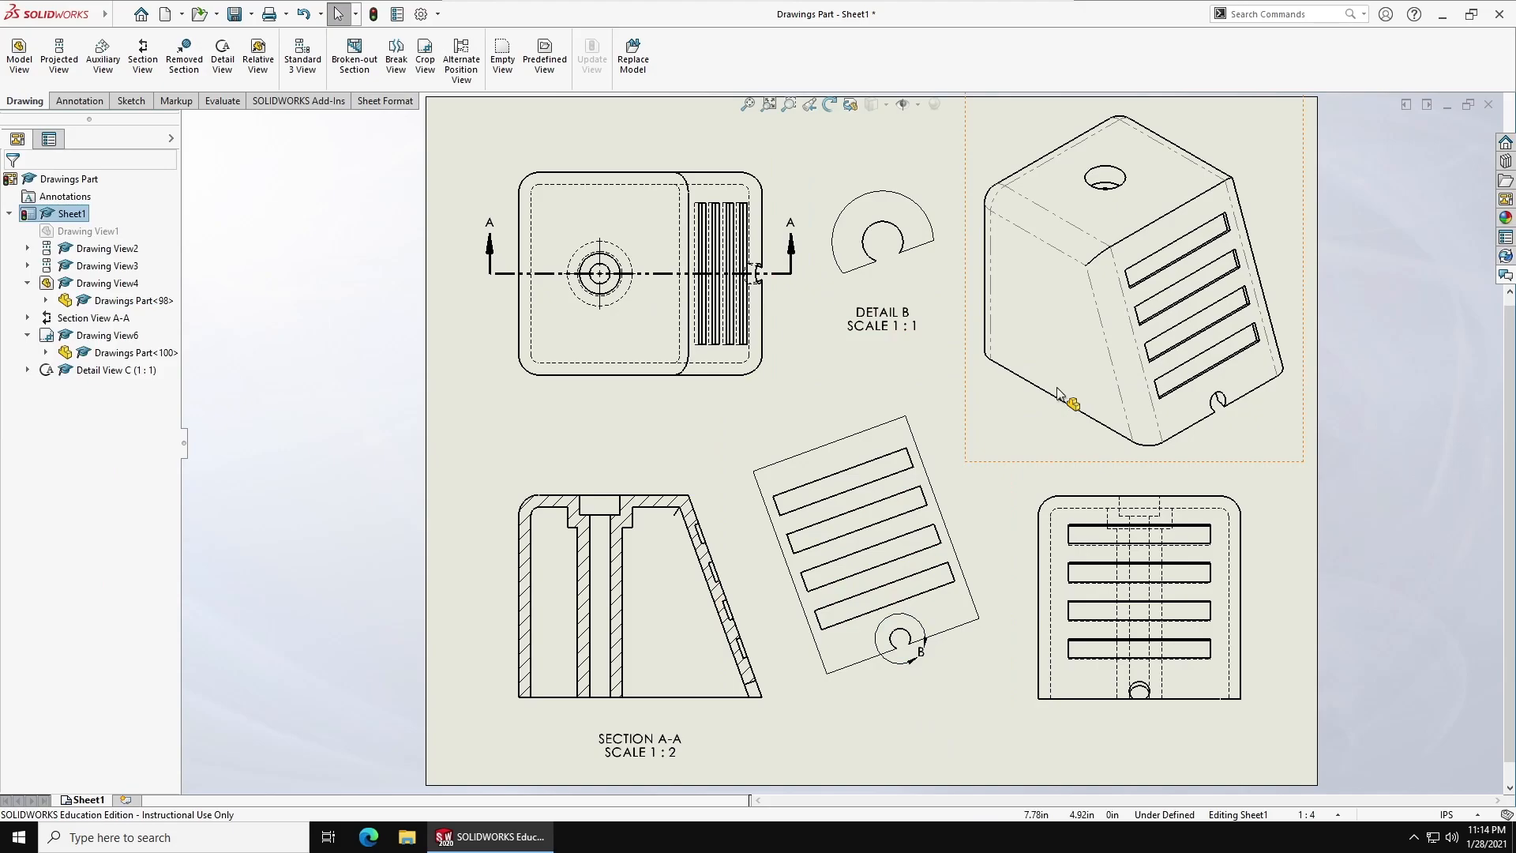
Add center marks to the round notch in both the detail view and the cropped auxiliary view
left_click(79, 100)
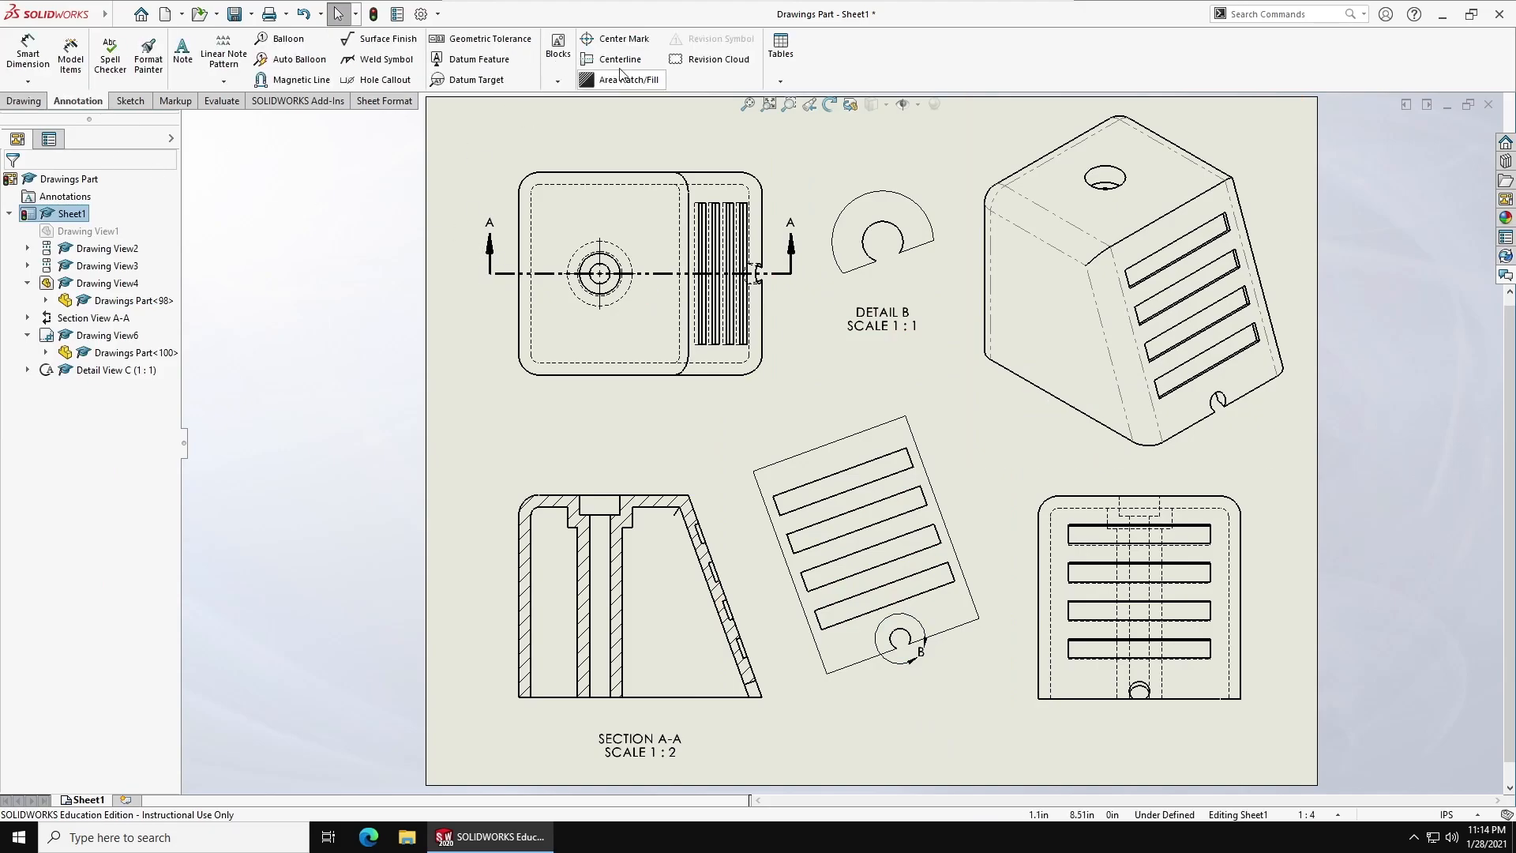
left_click(620, 39)
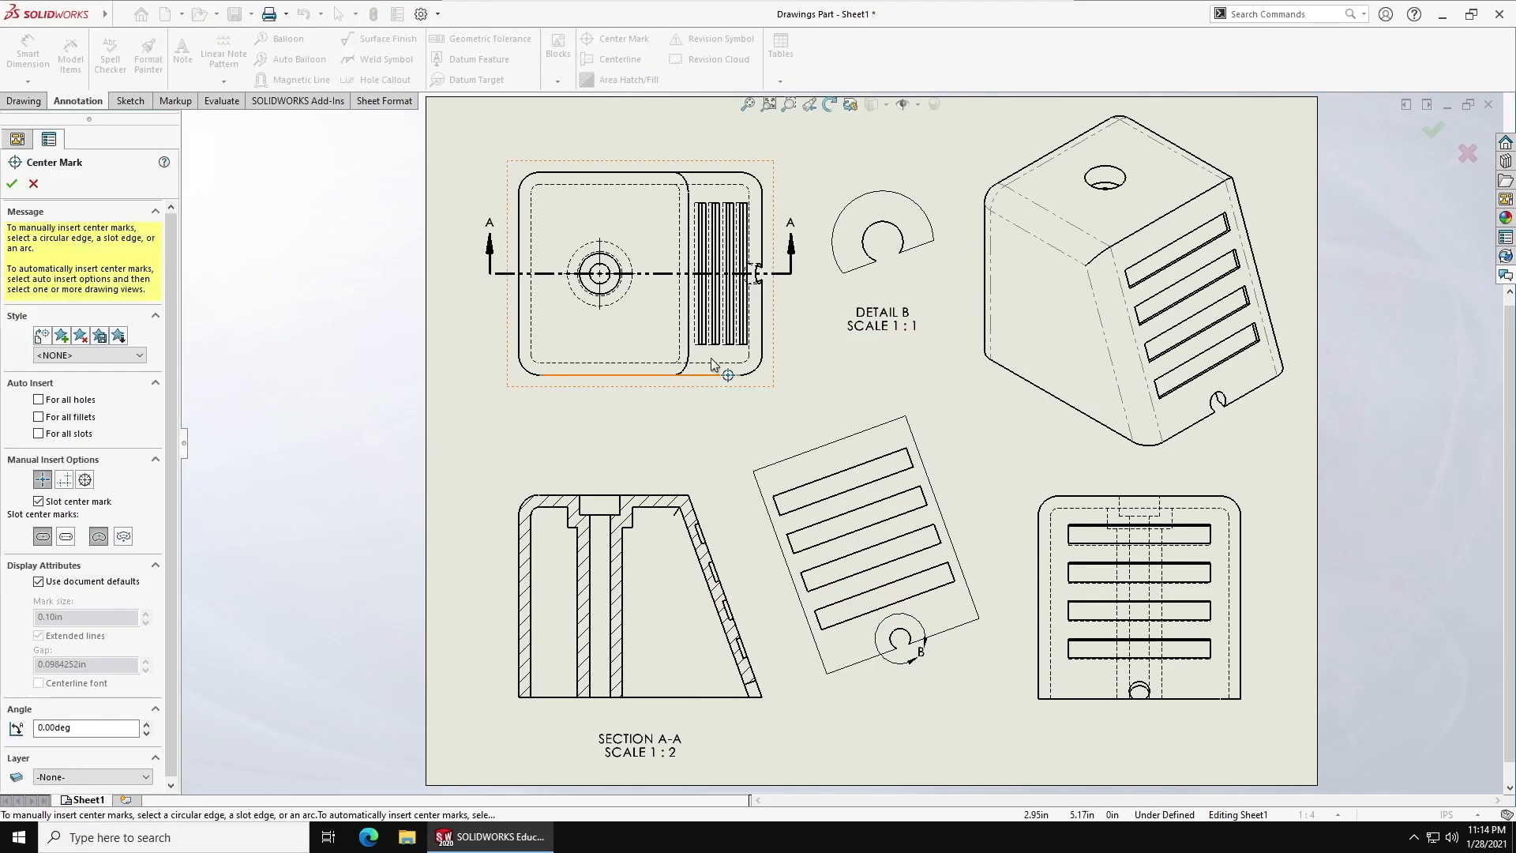
left_click(897, 237)
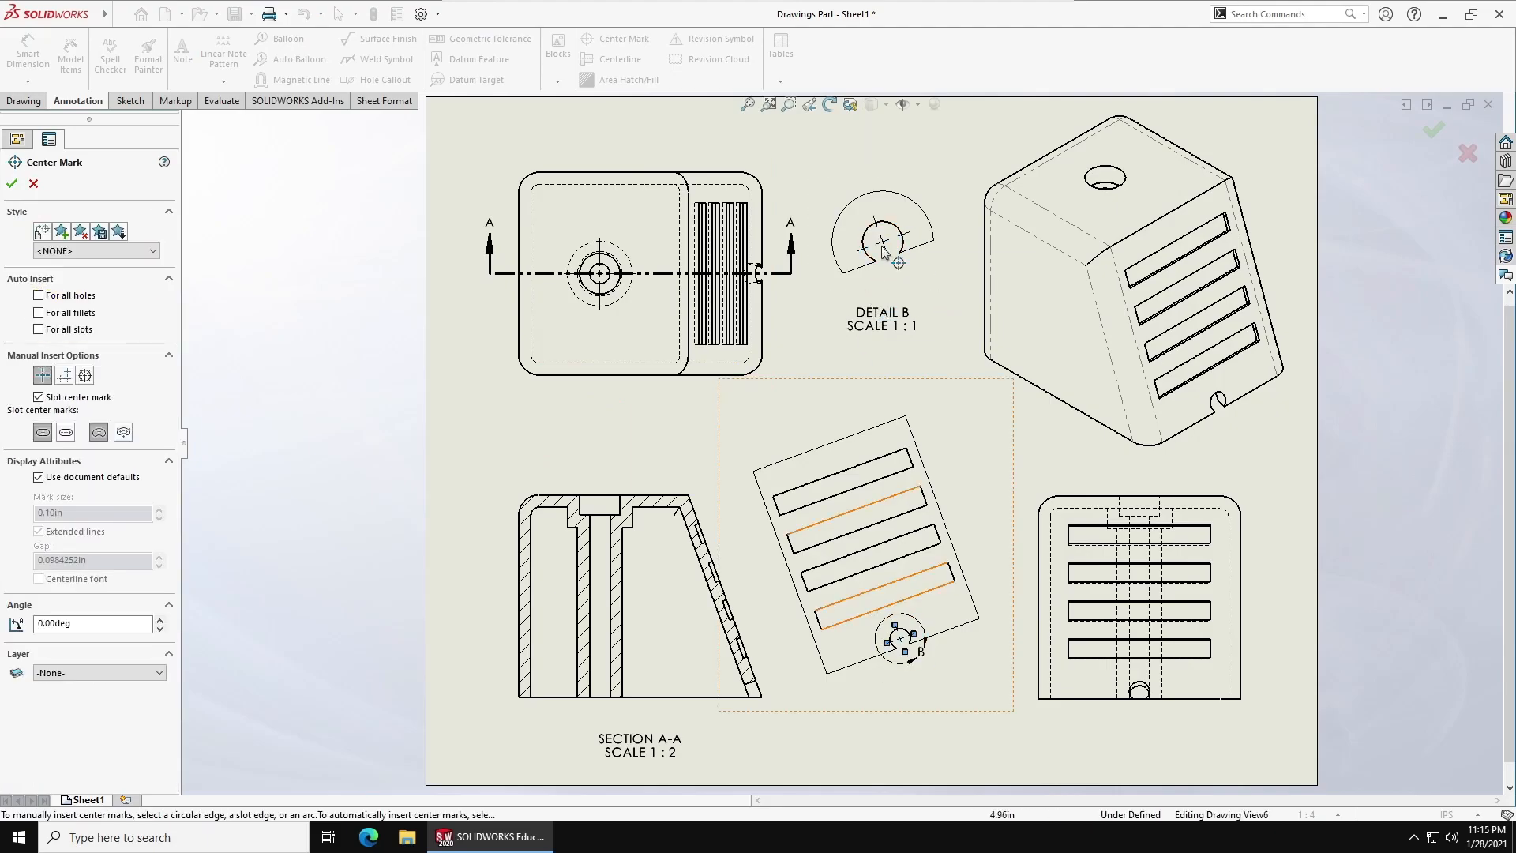
left_click(896, 647)
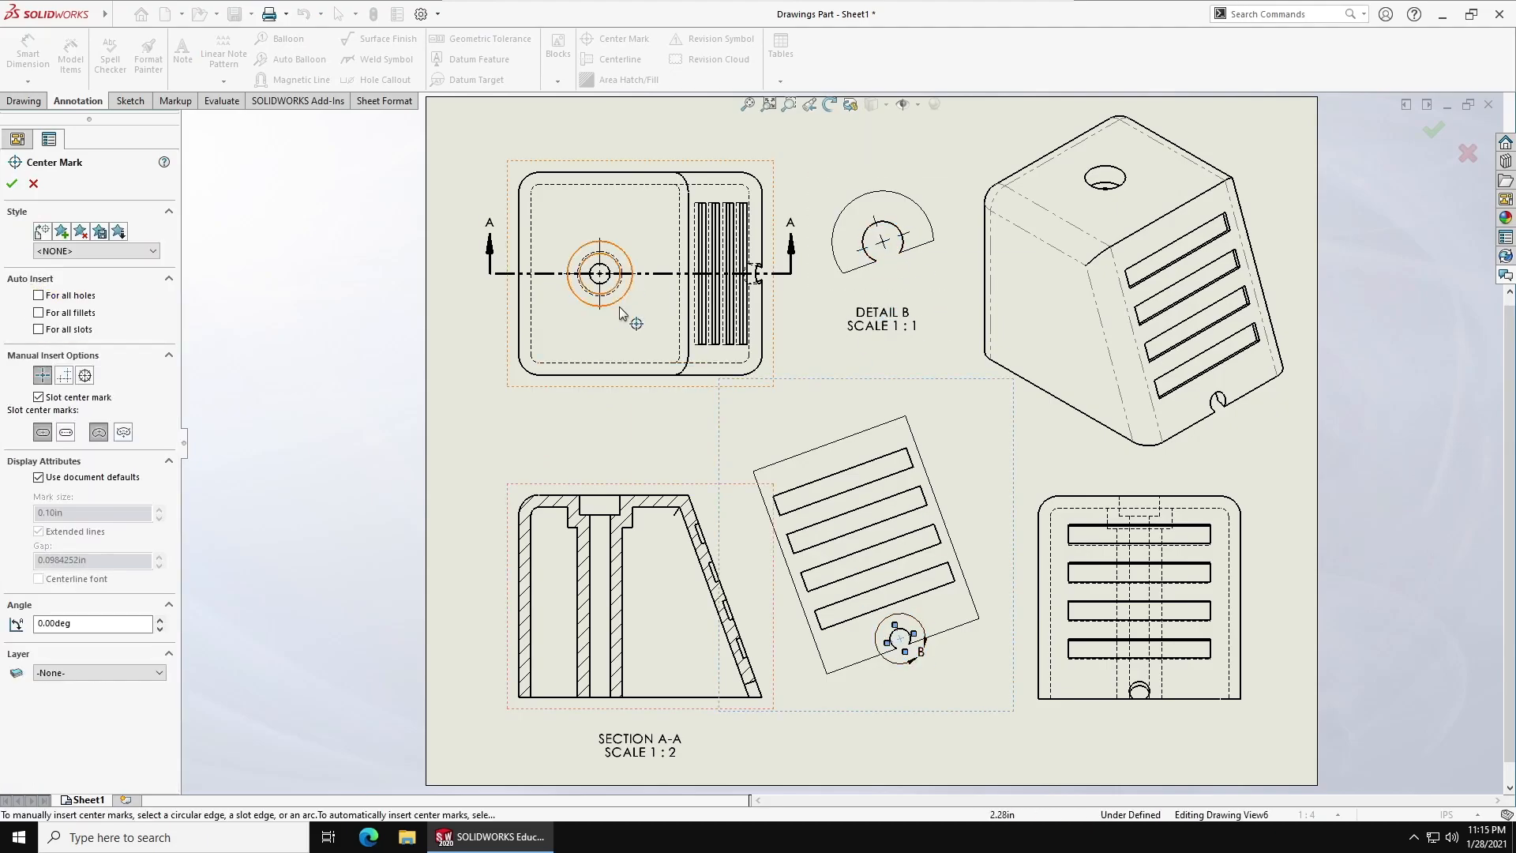
key("Escape")
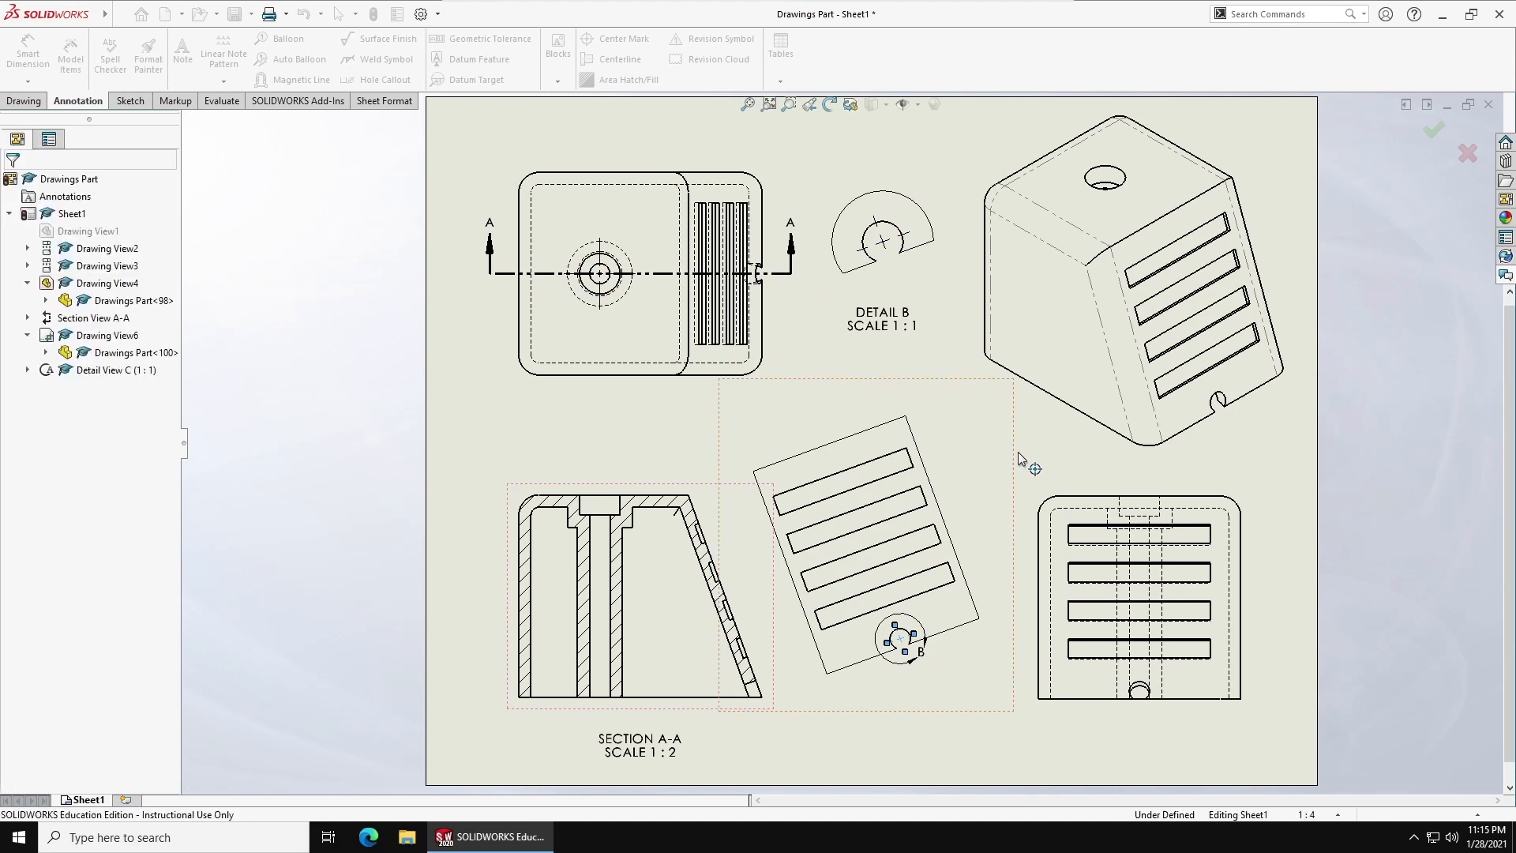
left_click(882, 241)
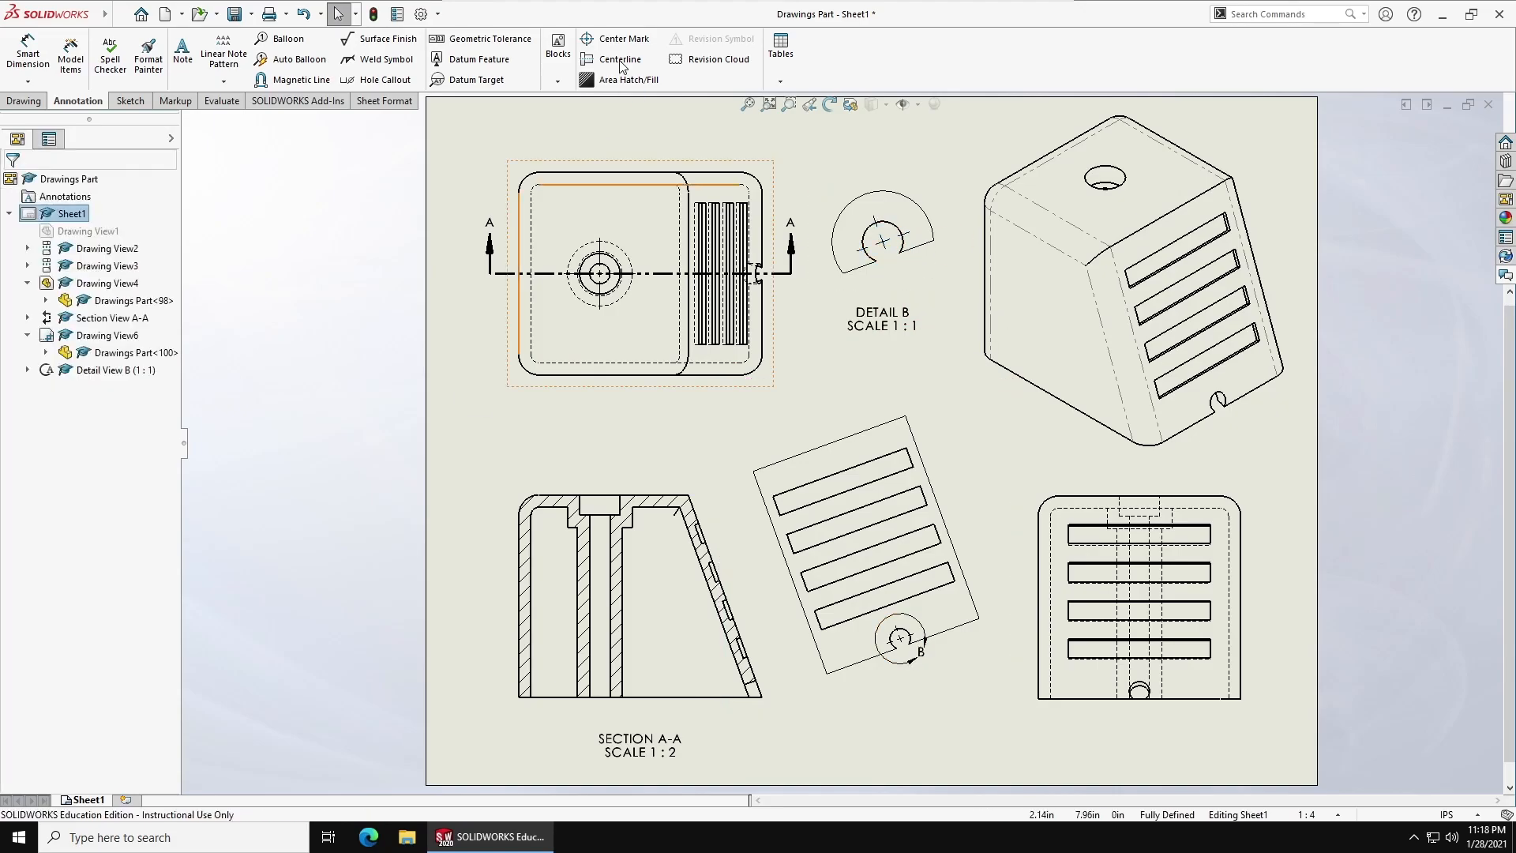
Insert centerlines automatically in the section view and the side view
left_click(619, 61)
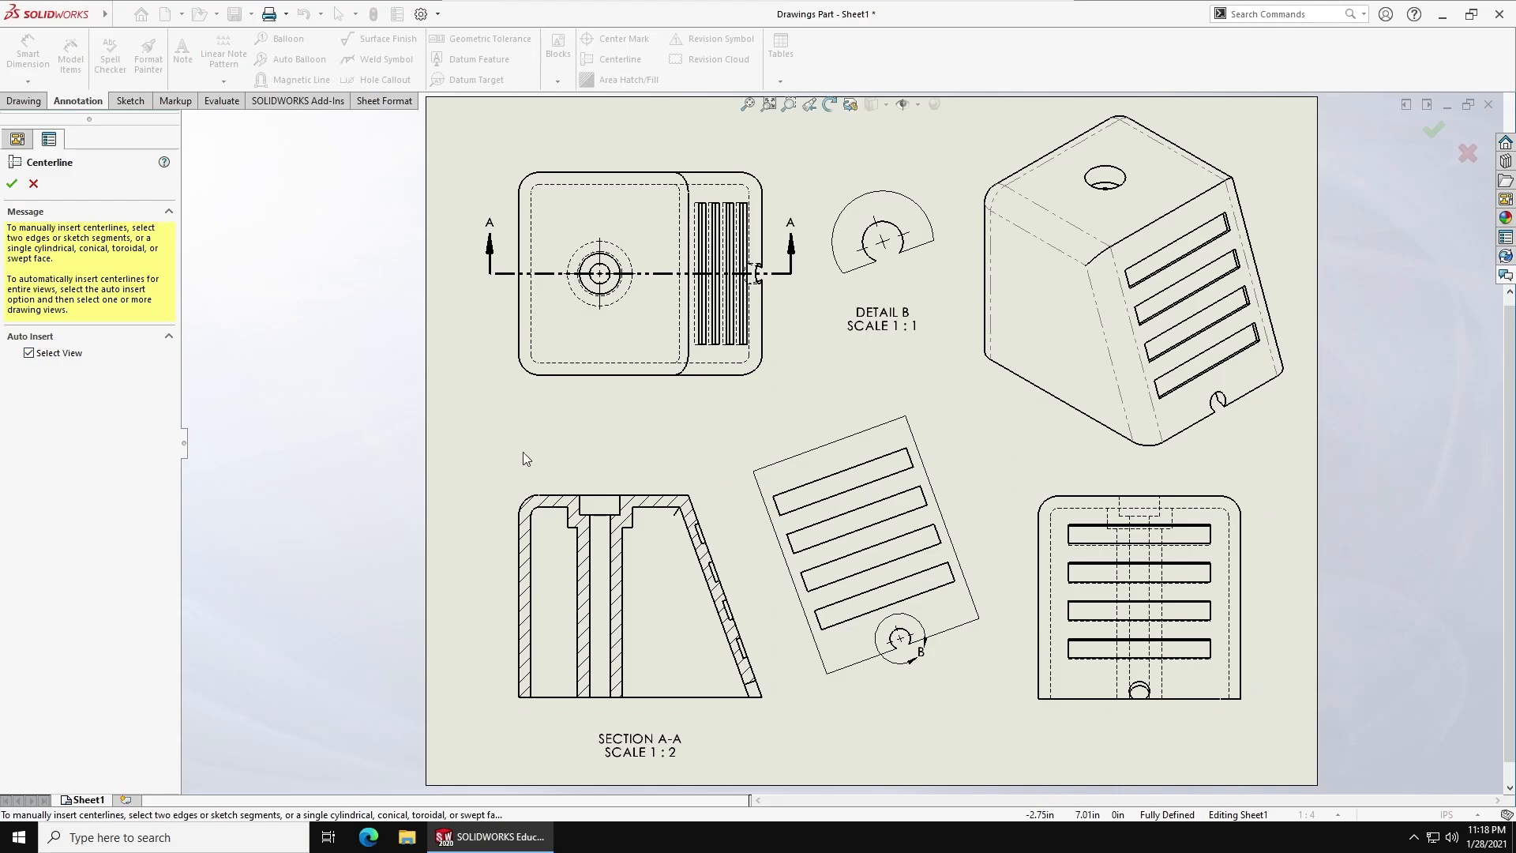
left_click(557, 604)
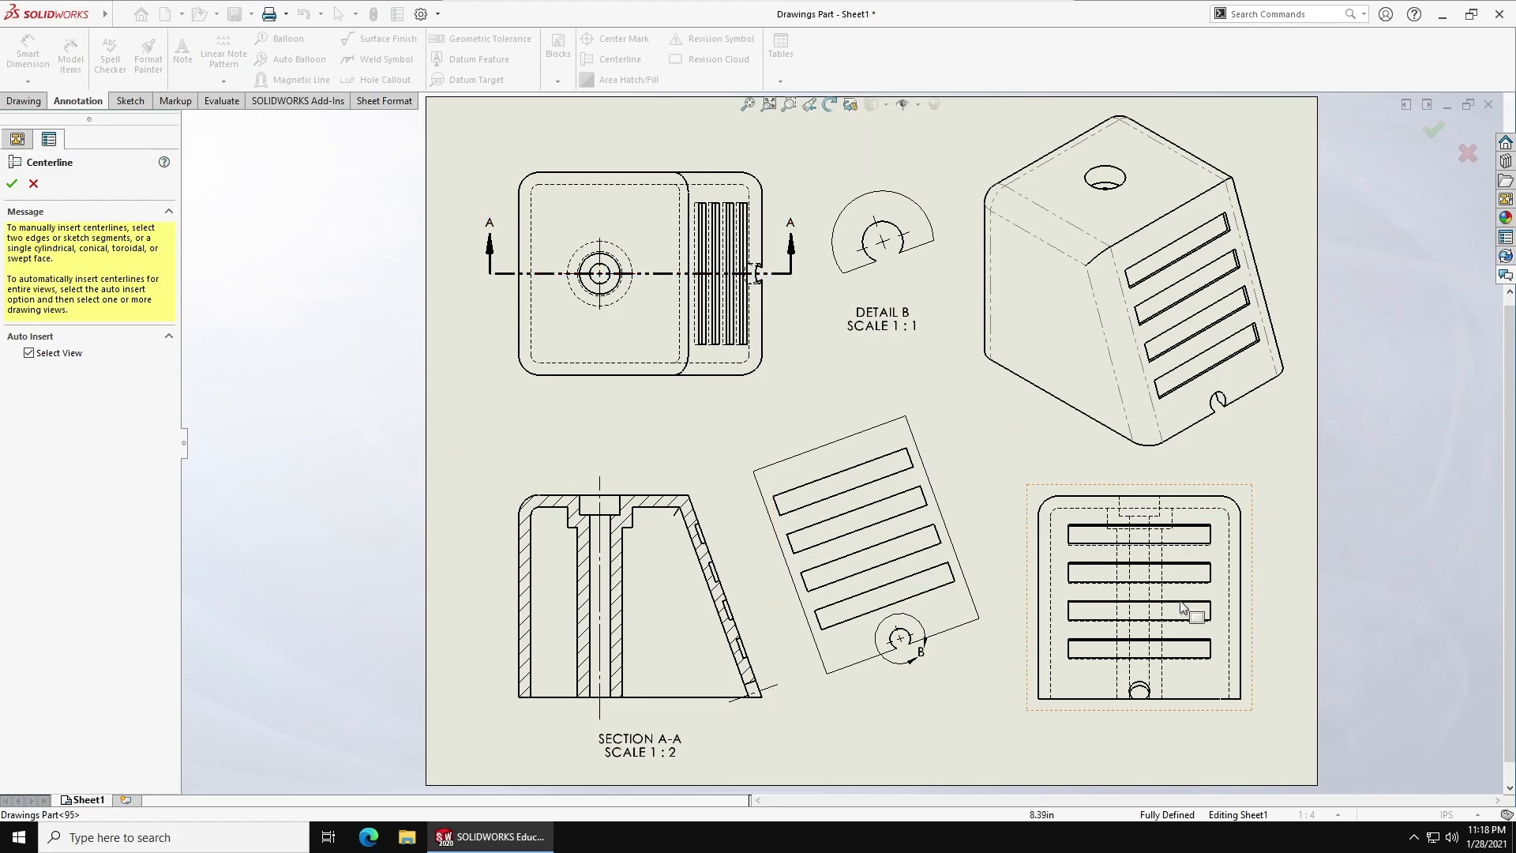
left_click(1244, 559)
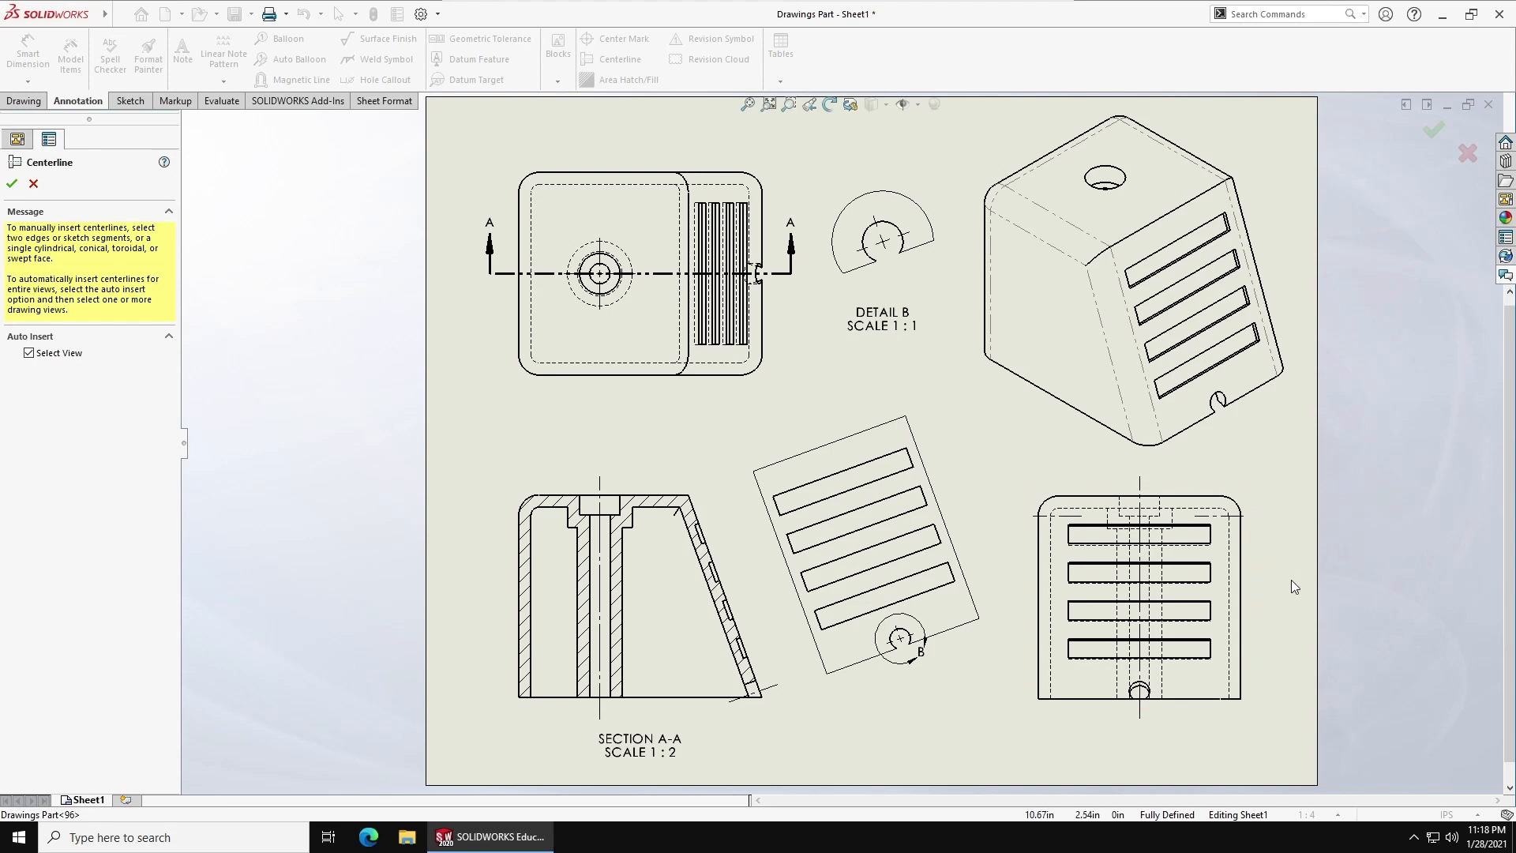
key("Escape")
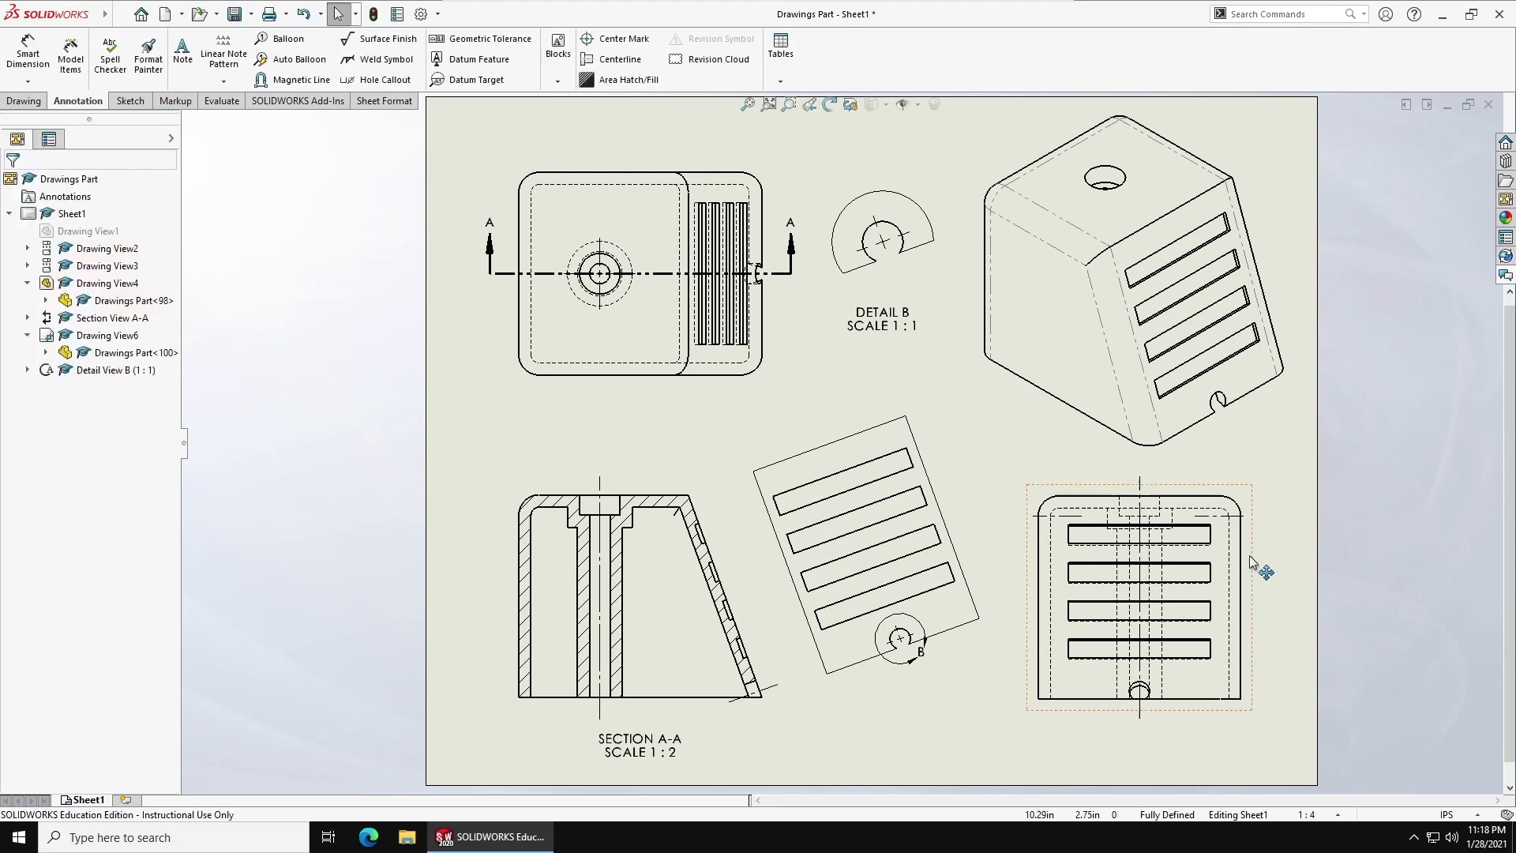
Delete the two short horizontal centerlines at the upper corners of the side view
left_click(1221, 517)
left_click(1062, 517)
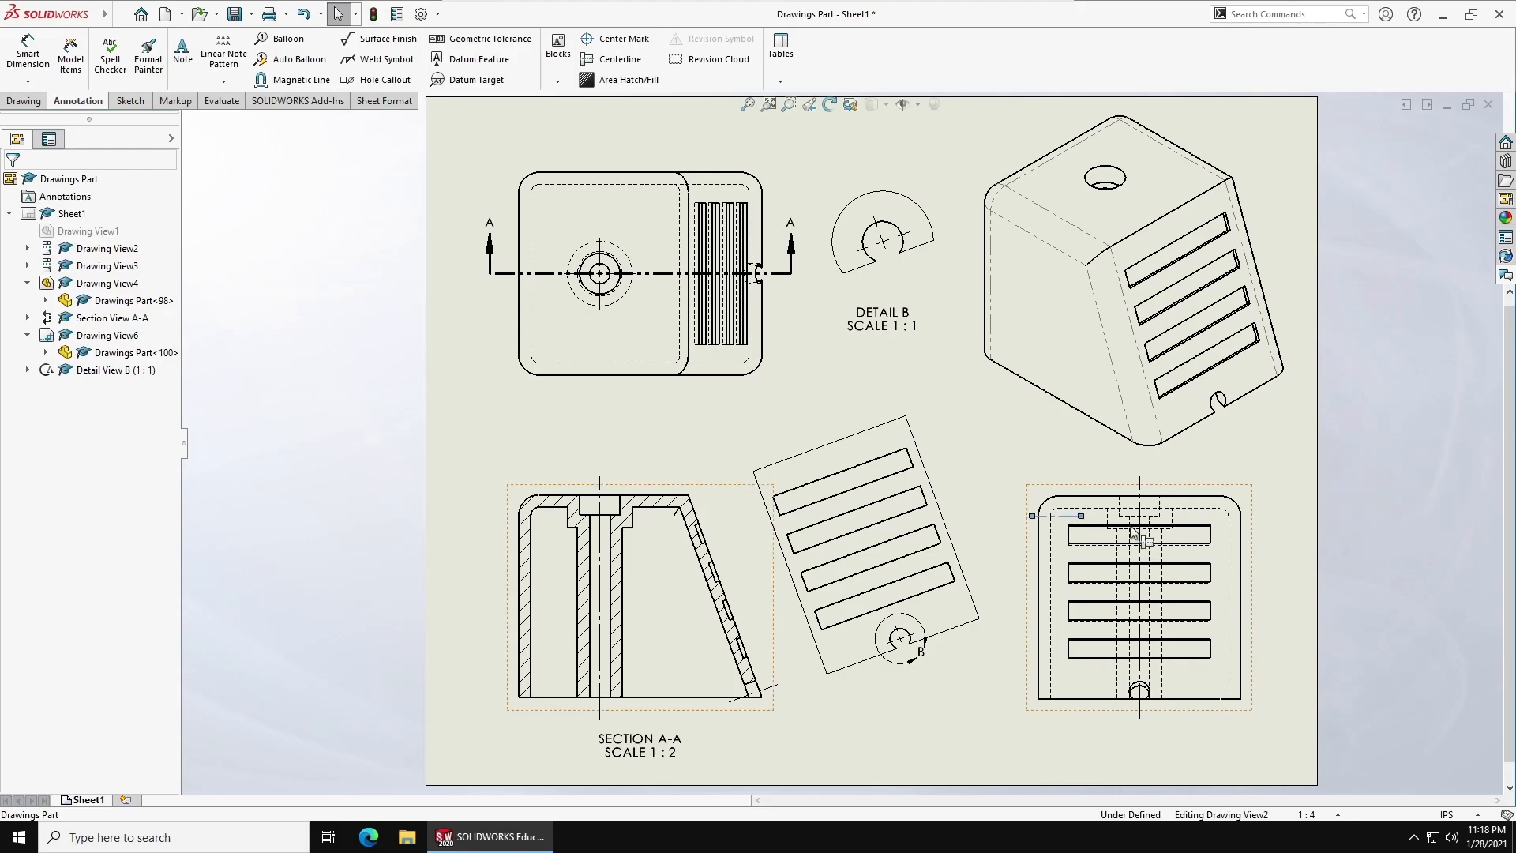
key("Escape")
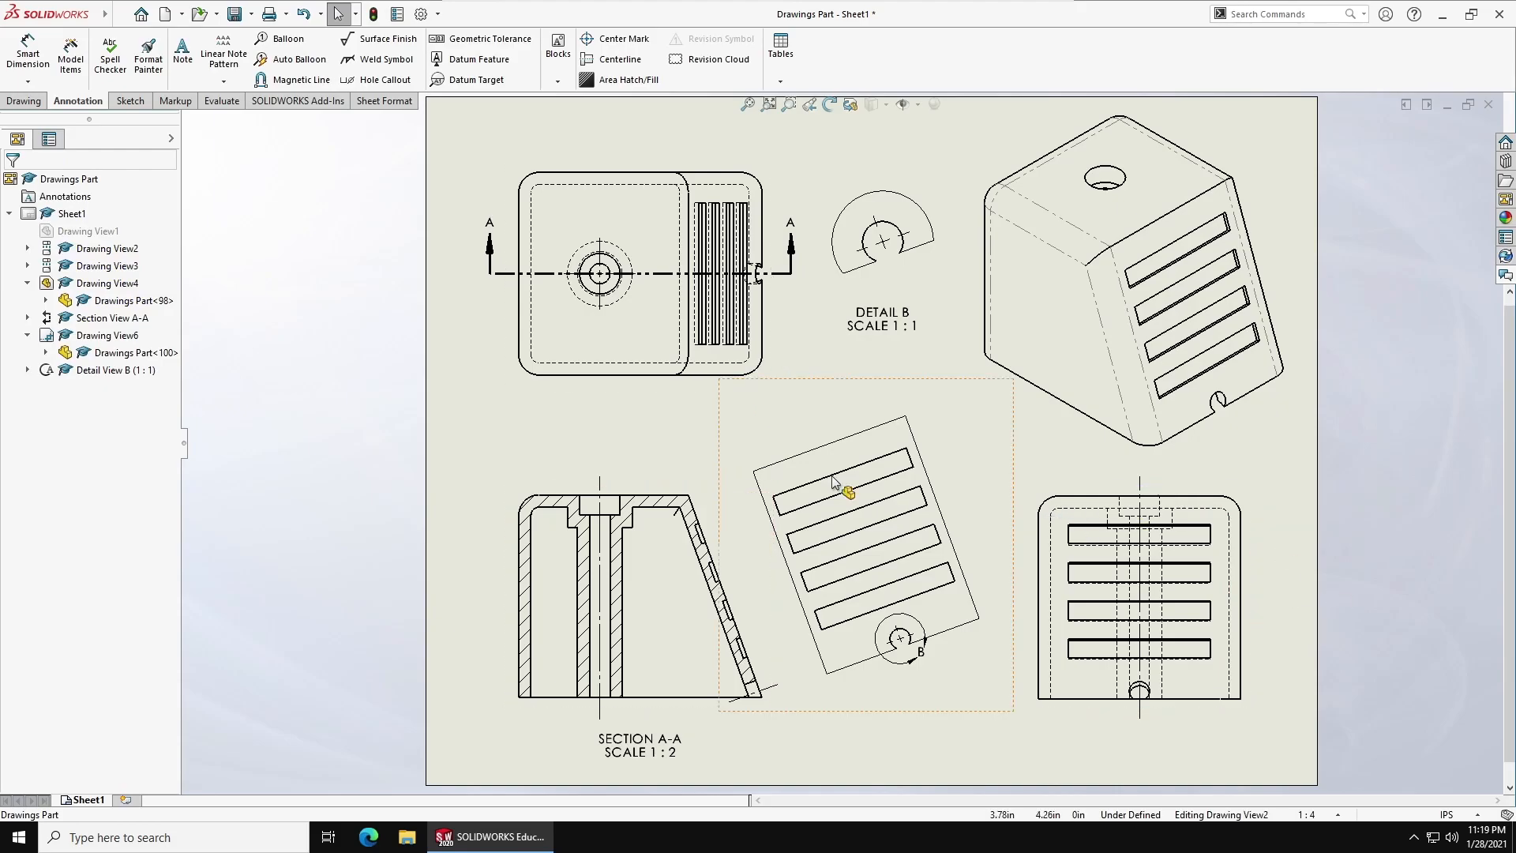
Add a centerline midway between the short end edges of the second slot in the auxiliary view, without automatic insertion
left_click(618, 59)
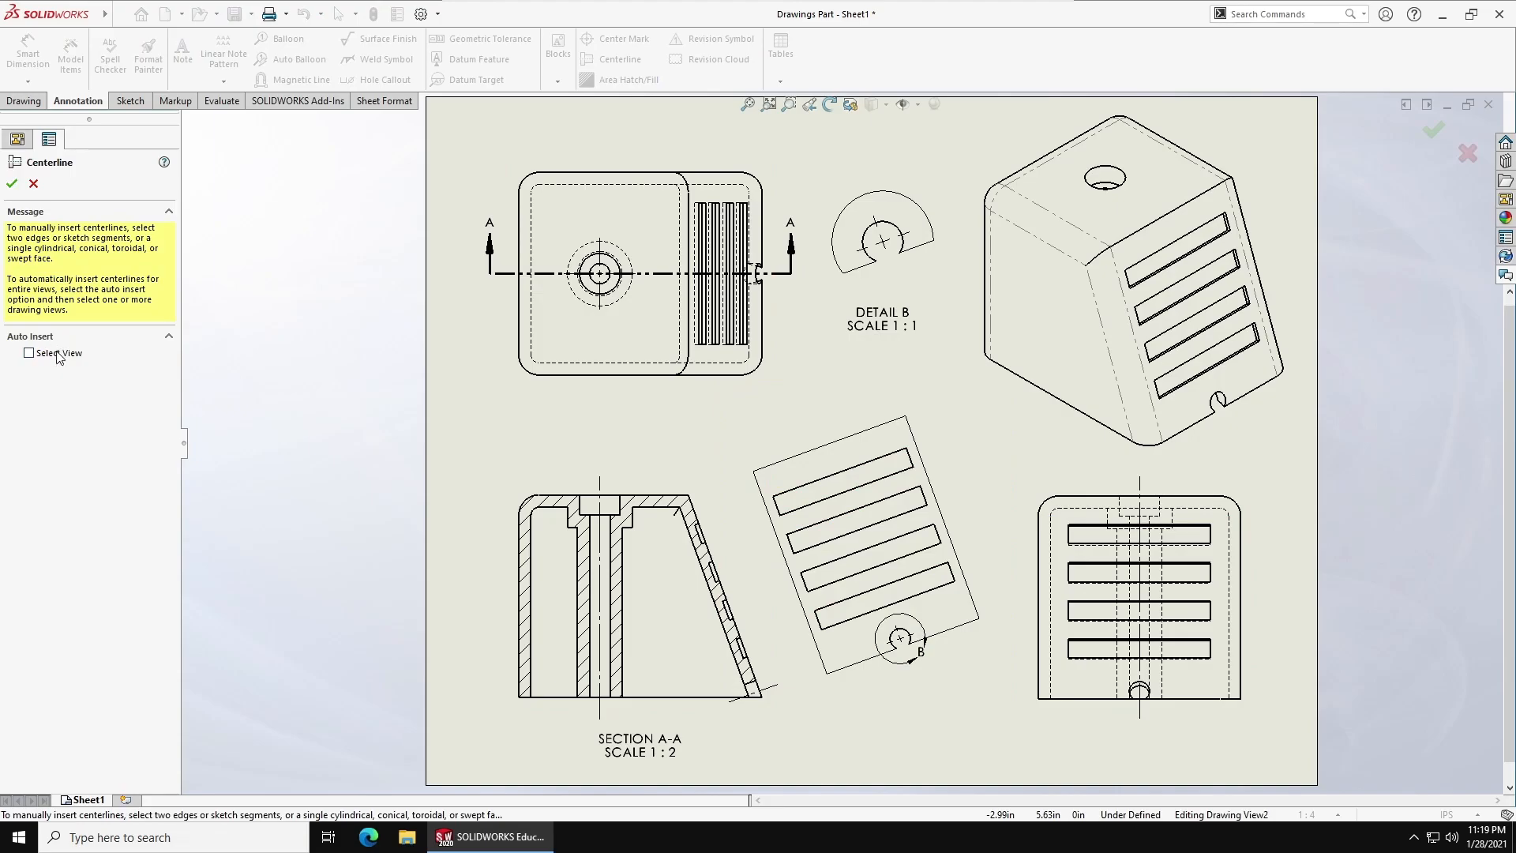
left_click(923, 495)
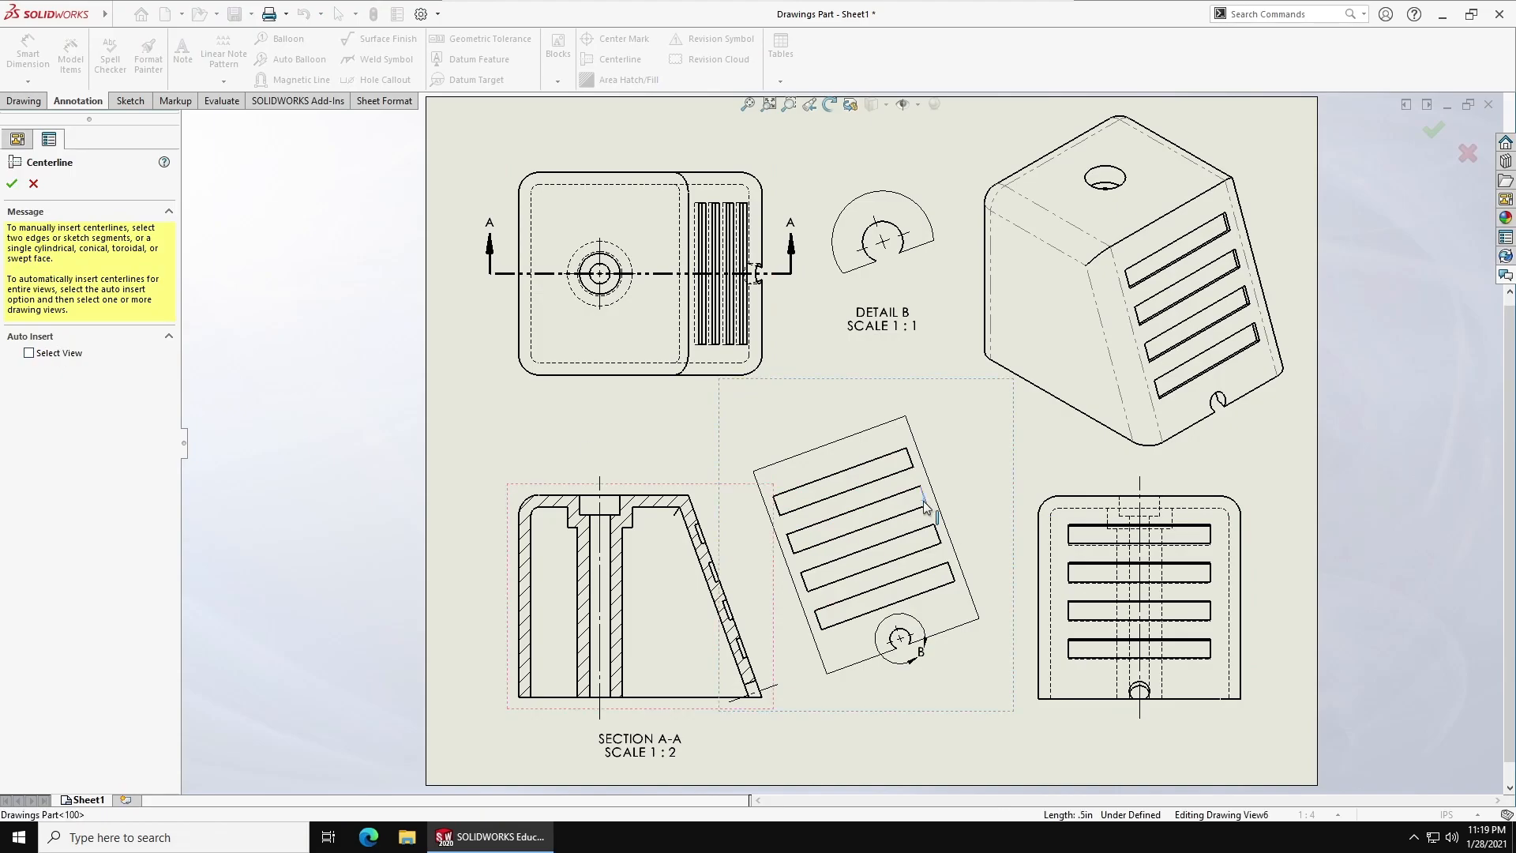
left_click(799, 541)
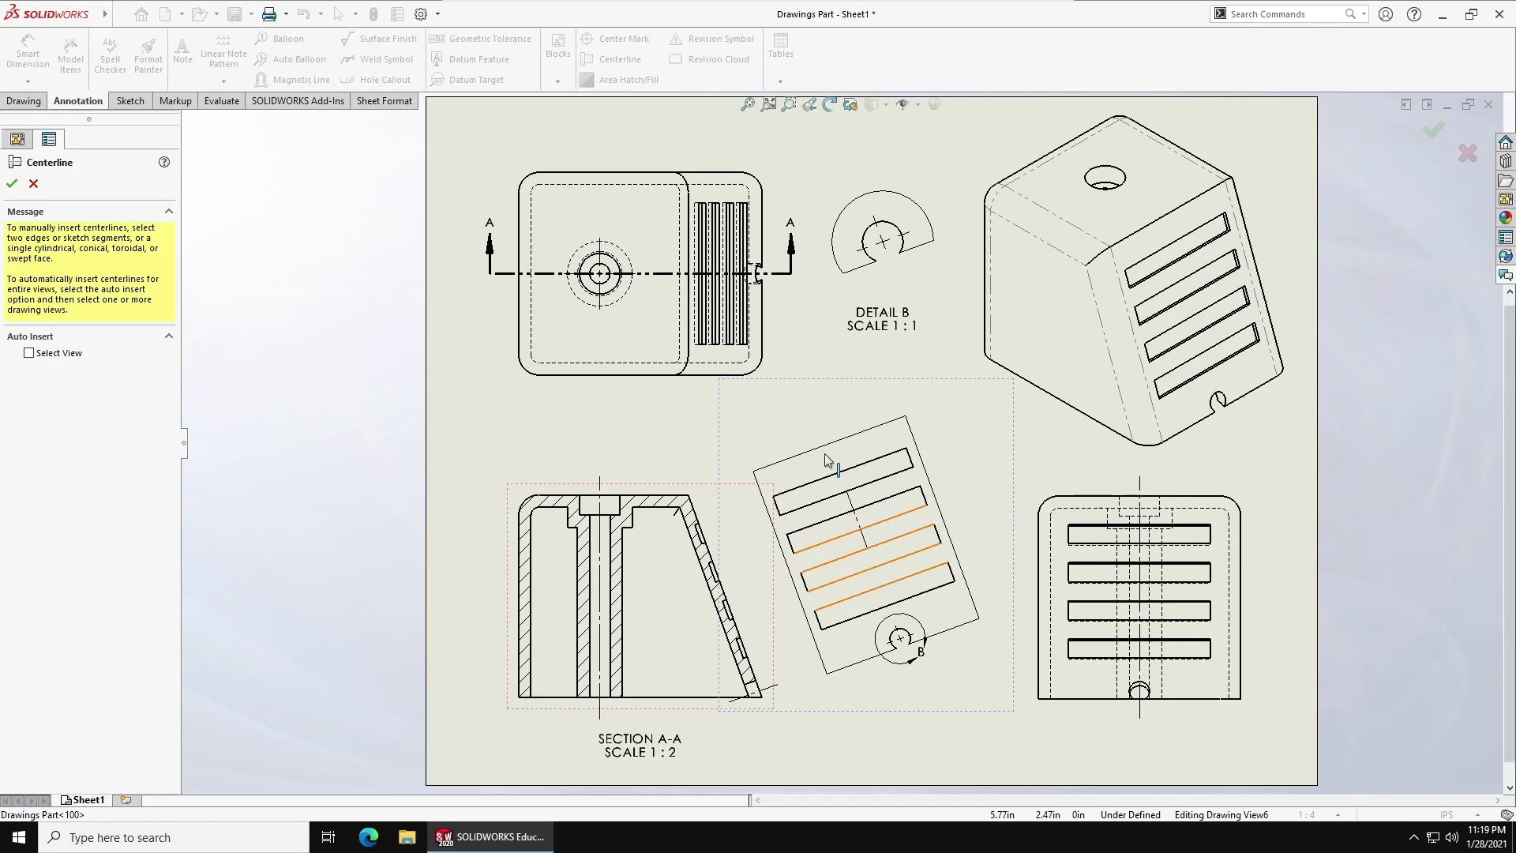
key("Escape")
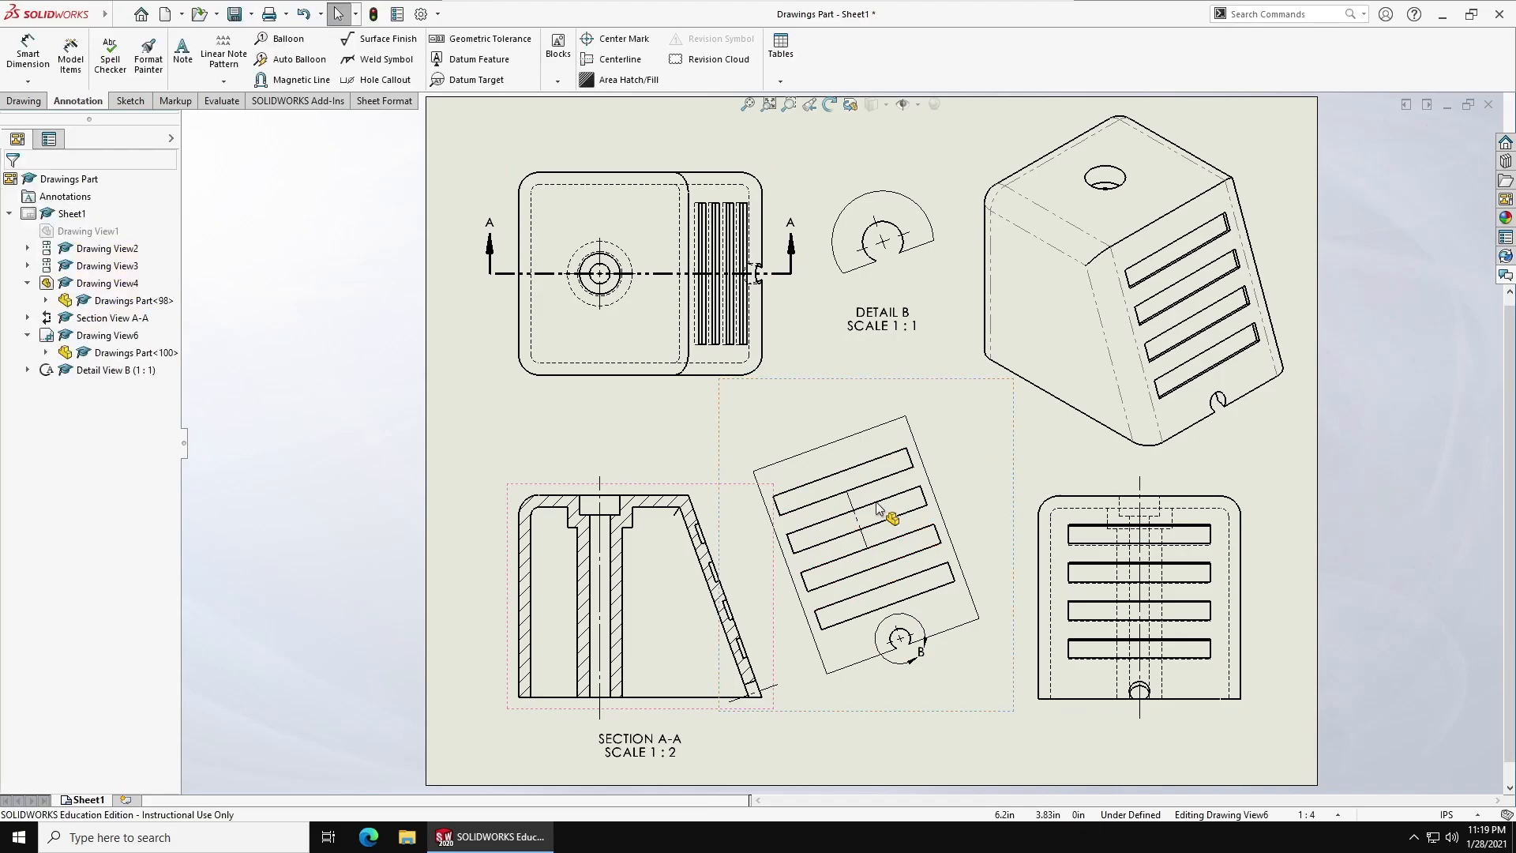
Extend both ends of the auxiliary view's centerline beyond the slanted face, passing through the round notch
left_click(850, 488)
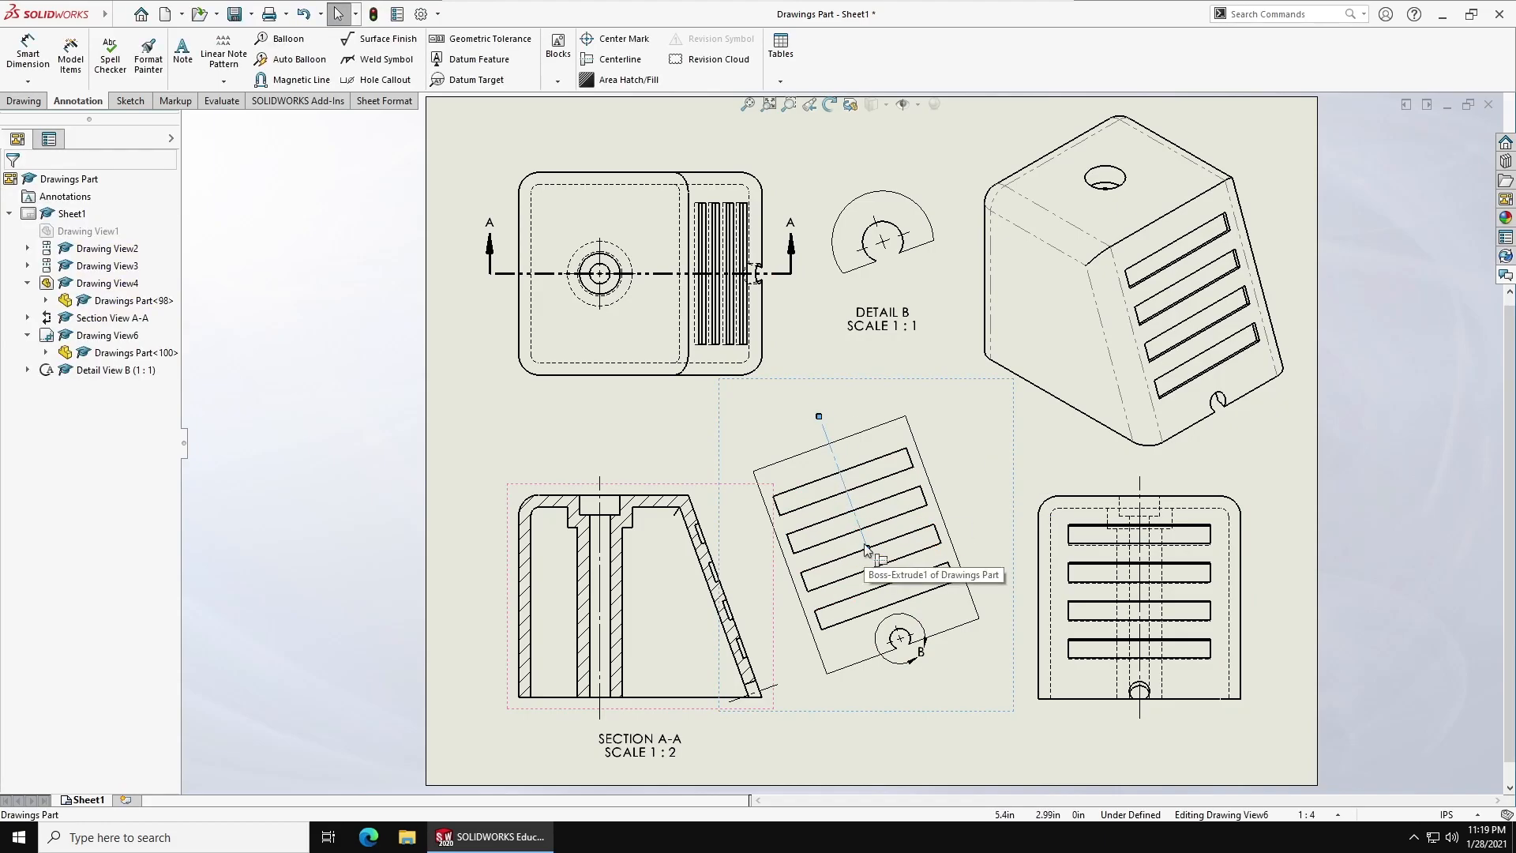
left_click_drag(866, 549, 913, 675)
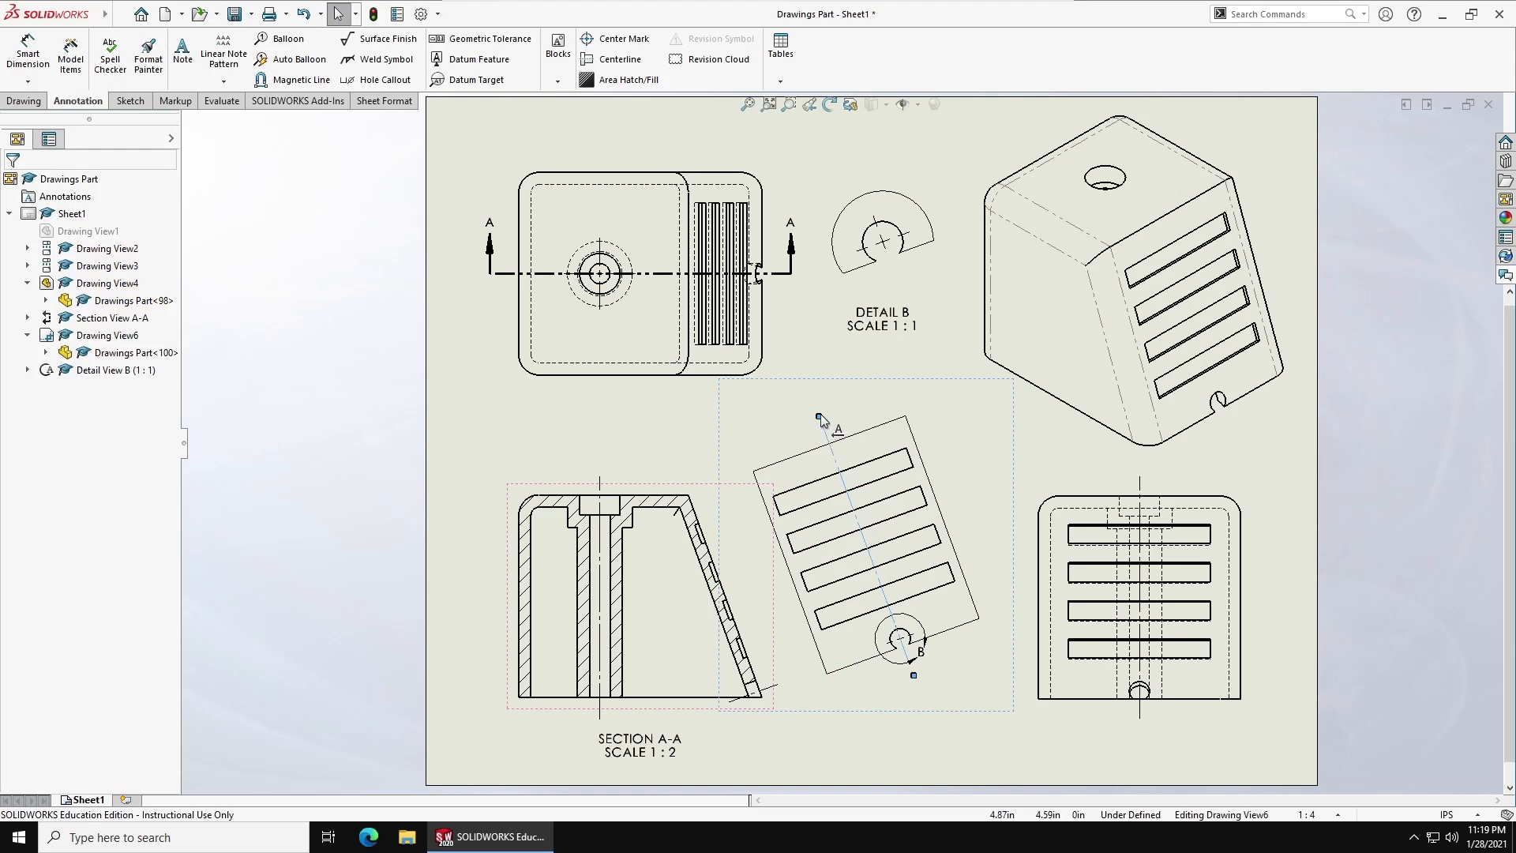
left_click(1044, 467)
Add a hole callout to the counterbored hole in the top view, with its text above the view
key("f")
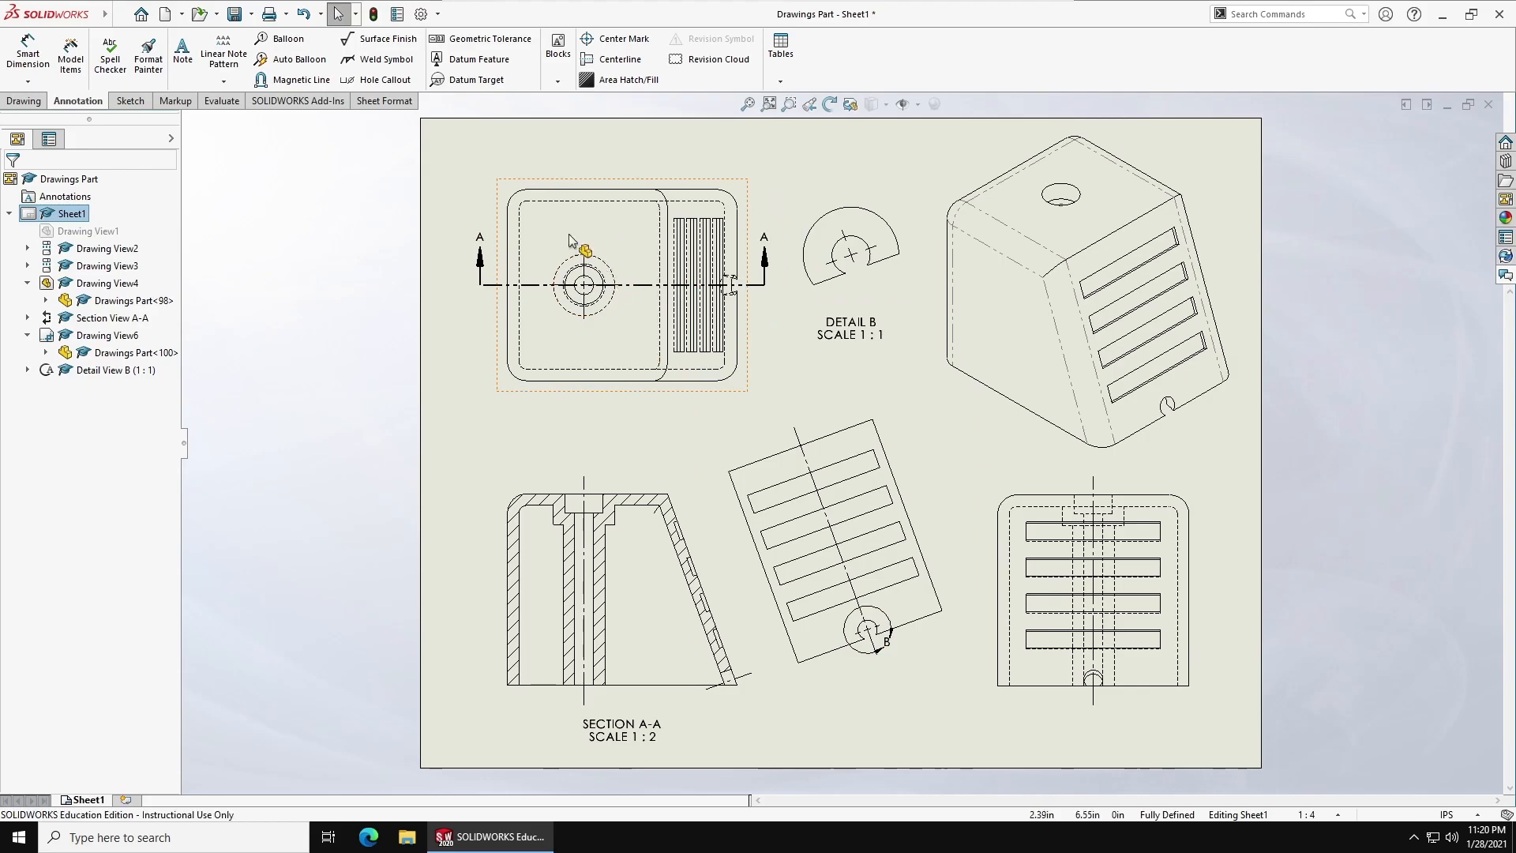
left_click(390, 85)
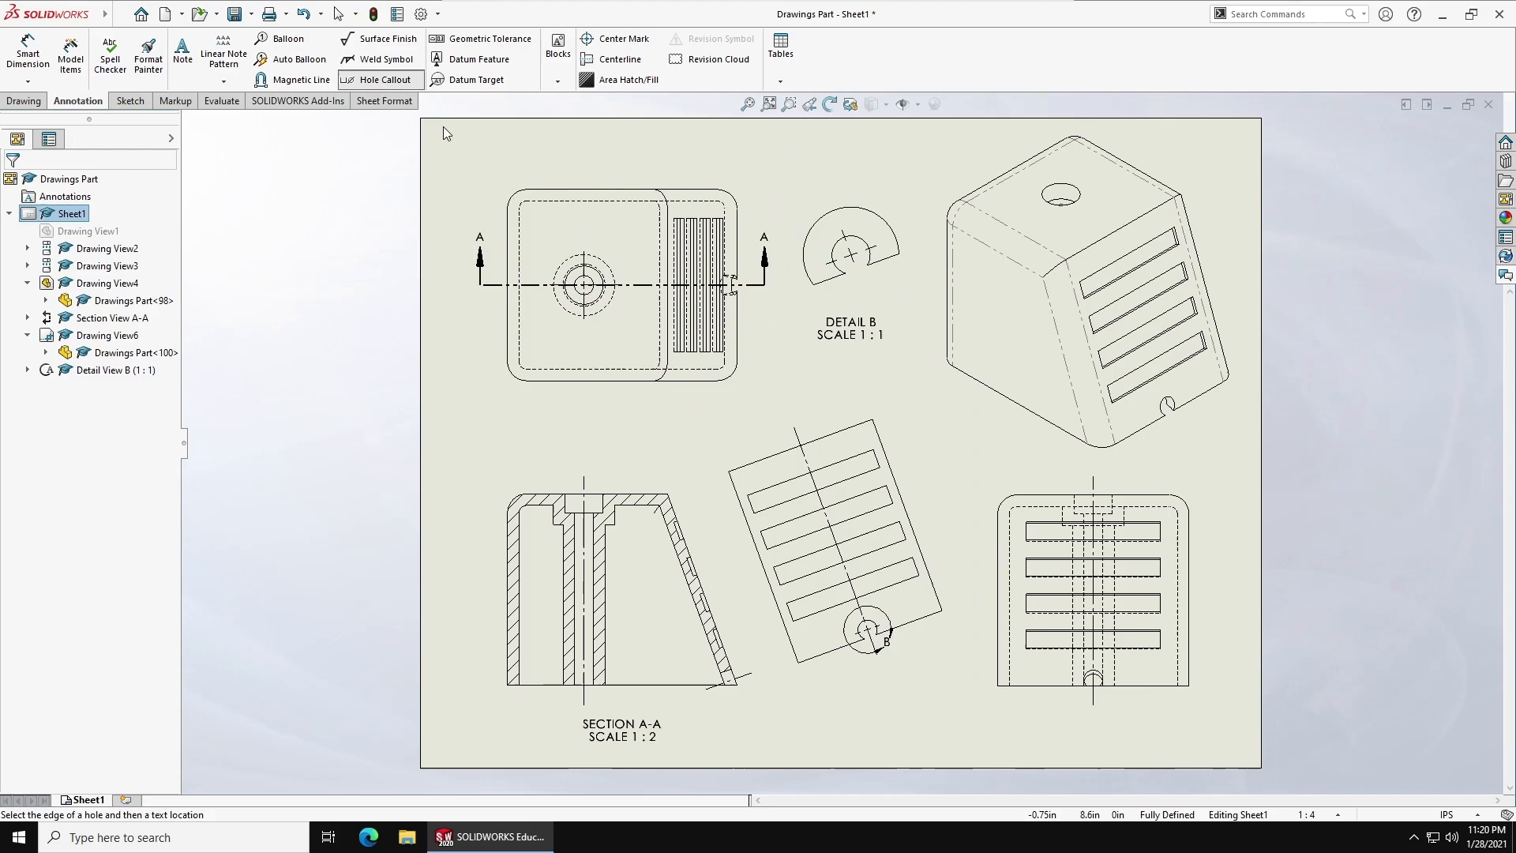
left_click(596, 284)
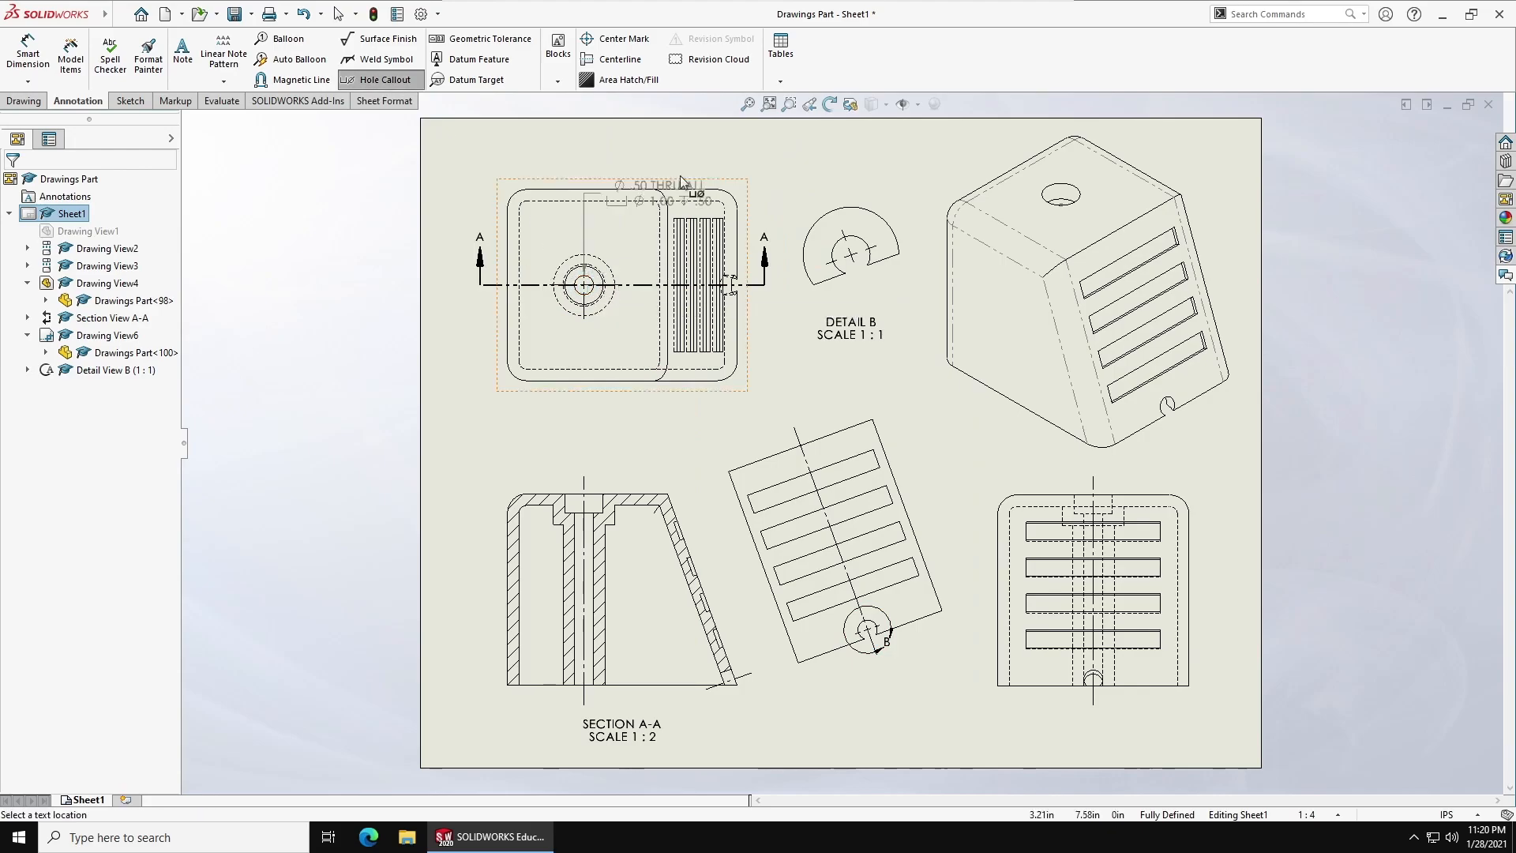
left_click(735, 163)
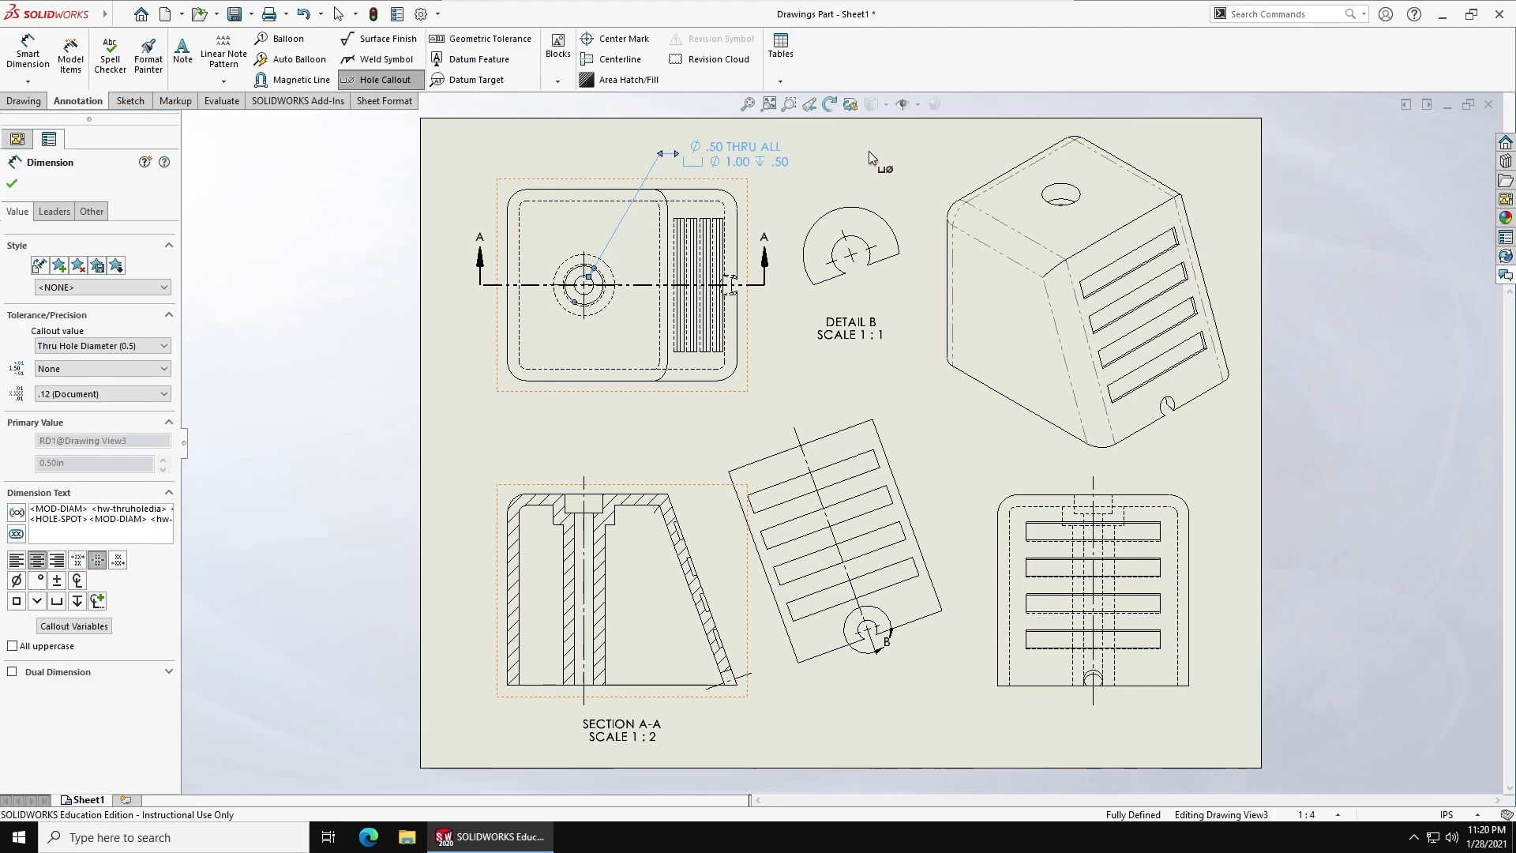
key("Escape")
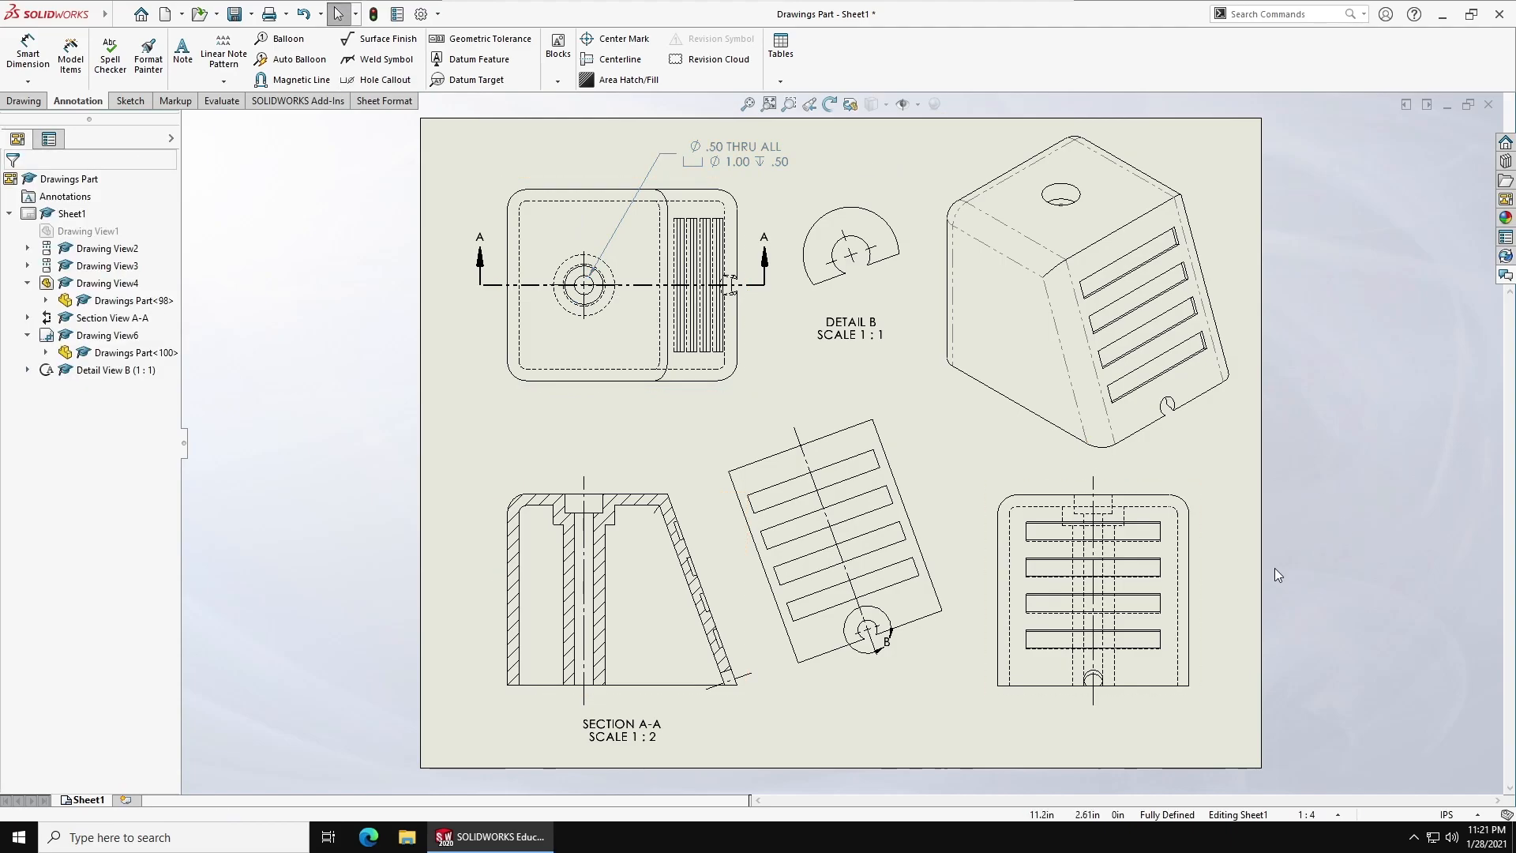
Insert model items from the entire model into all views, including the marked dimensions and Hole Wizard locations
left_click(71, 57)
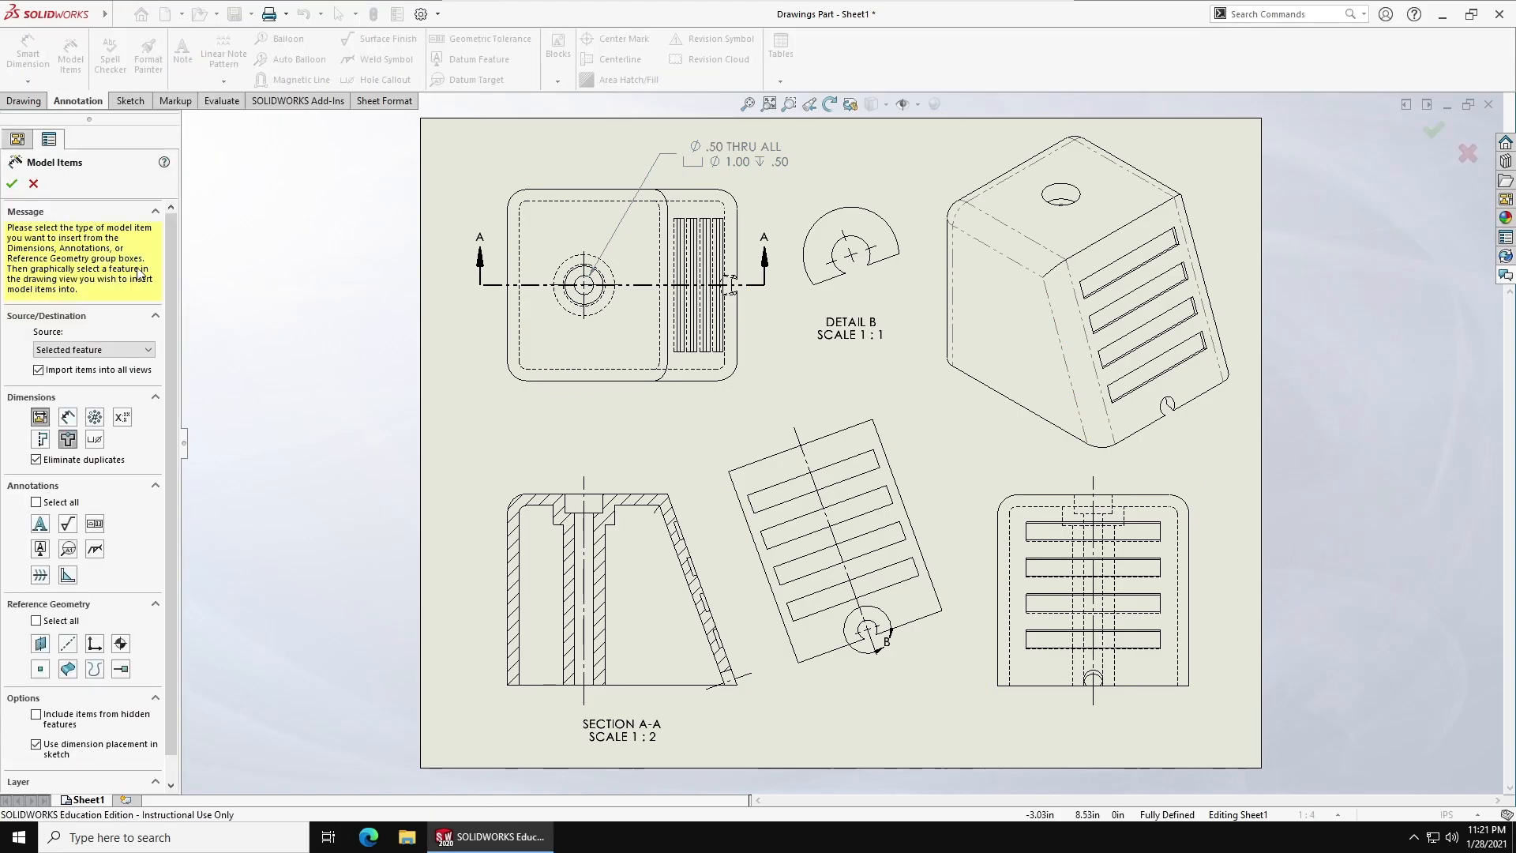
left_click(124, 357)
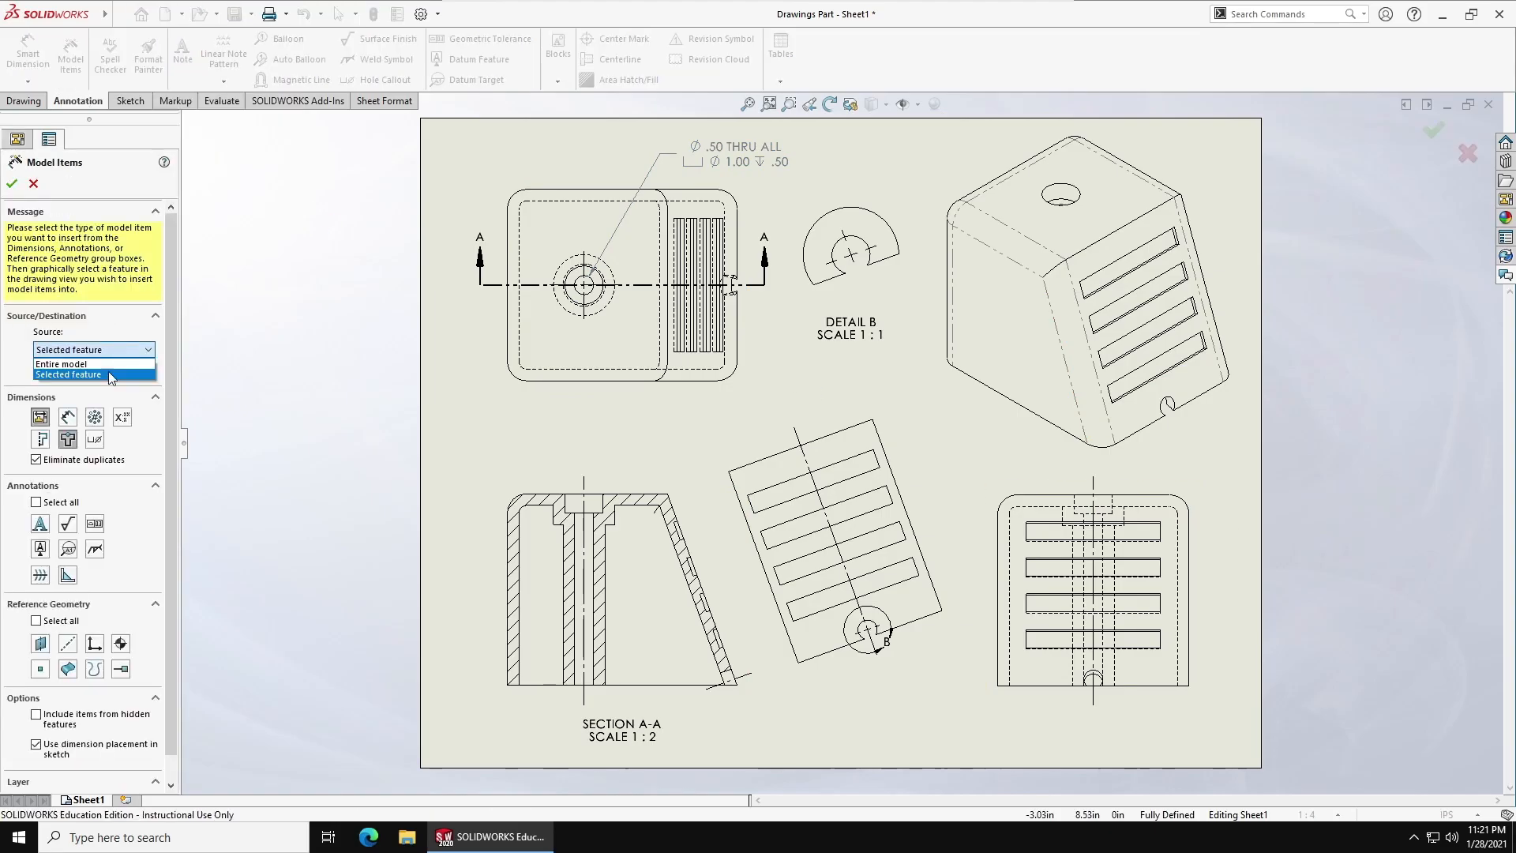
left_click(107, 371)
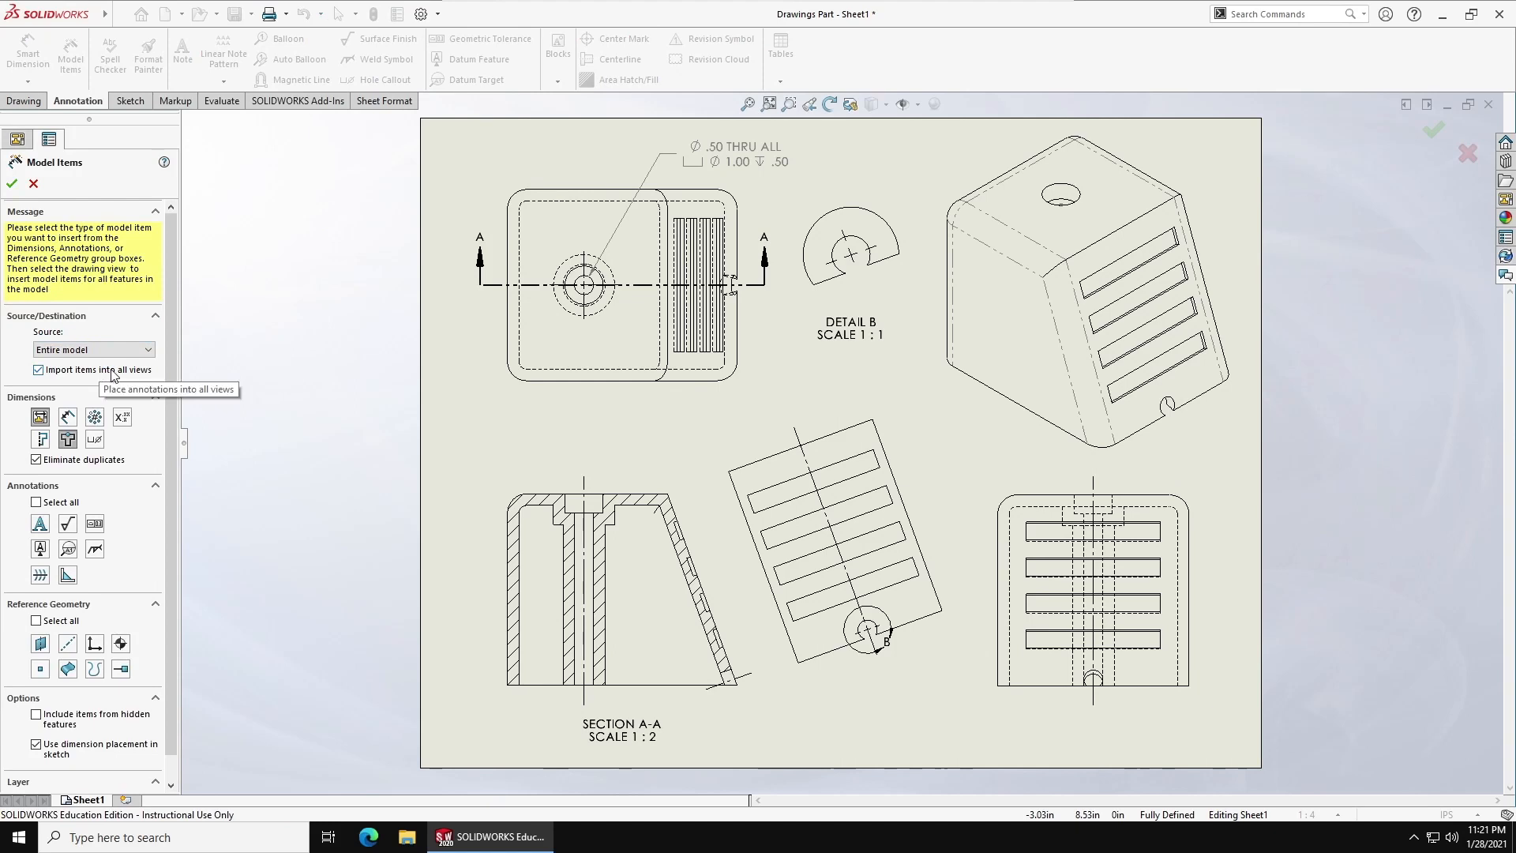
left_click(69, 440)
left_click(13, 185)
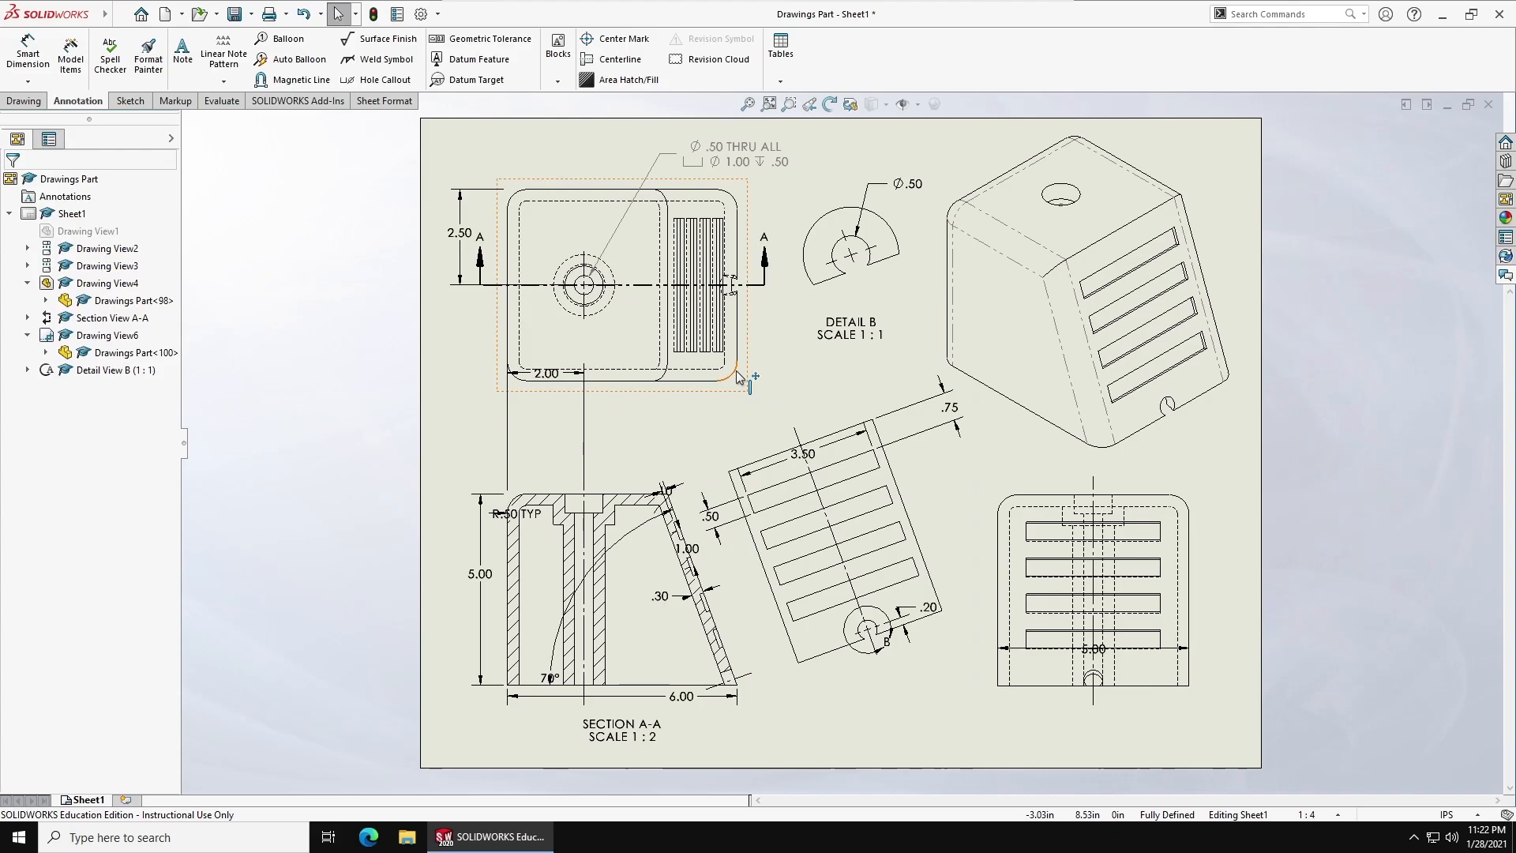
Move the 70° dimension beside the section view's slanted wall and transfer the 5.00 height dimension to the left of the side view
left_click_drag(549, 677, 675, 646)
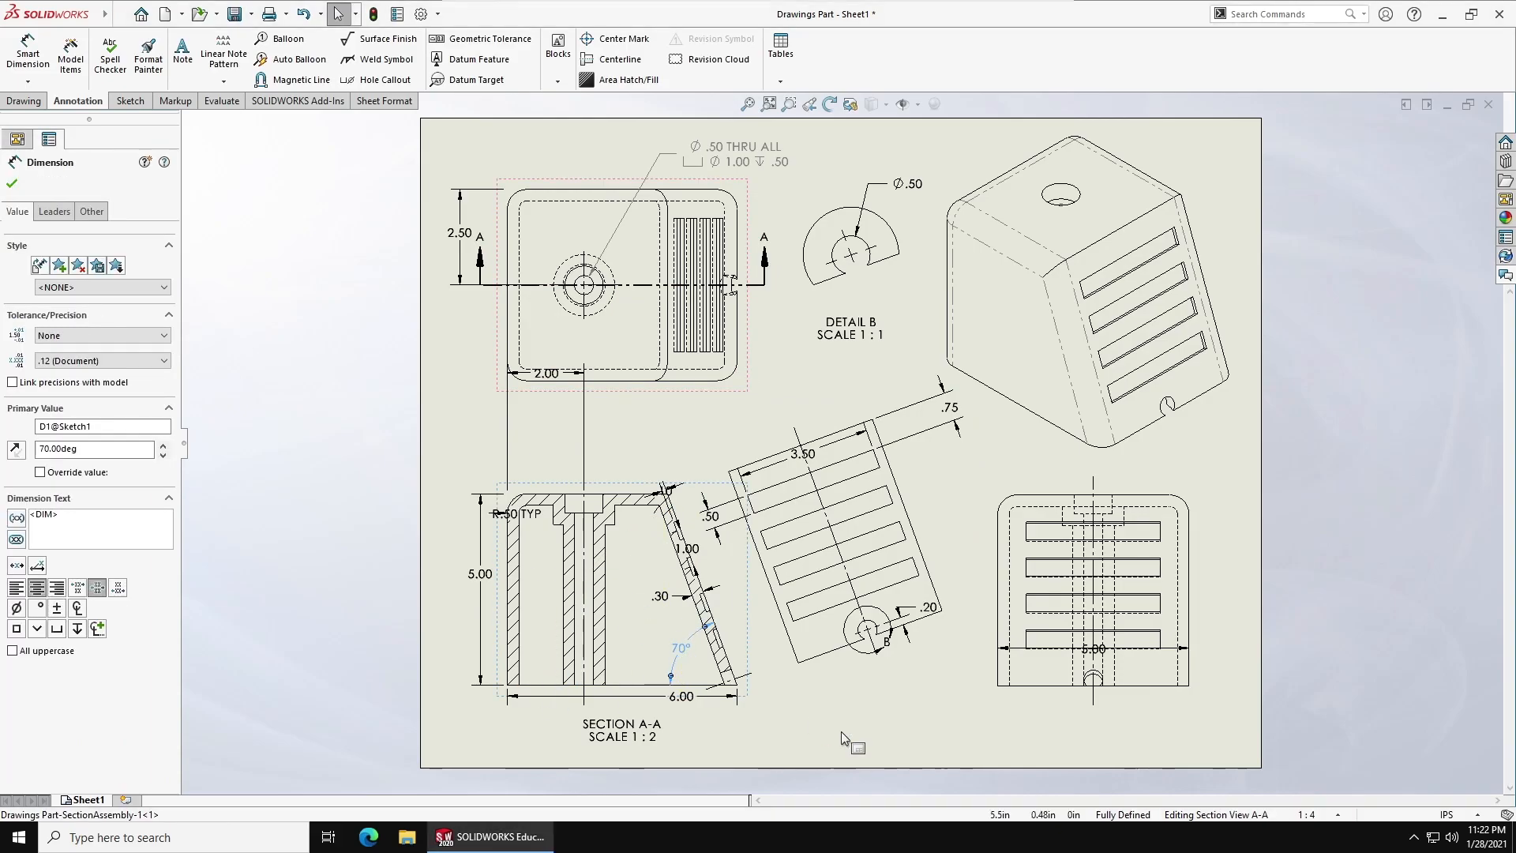
left_click(818, 731)
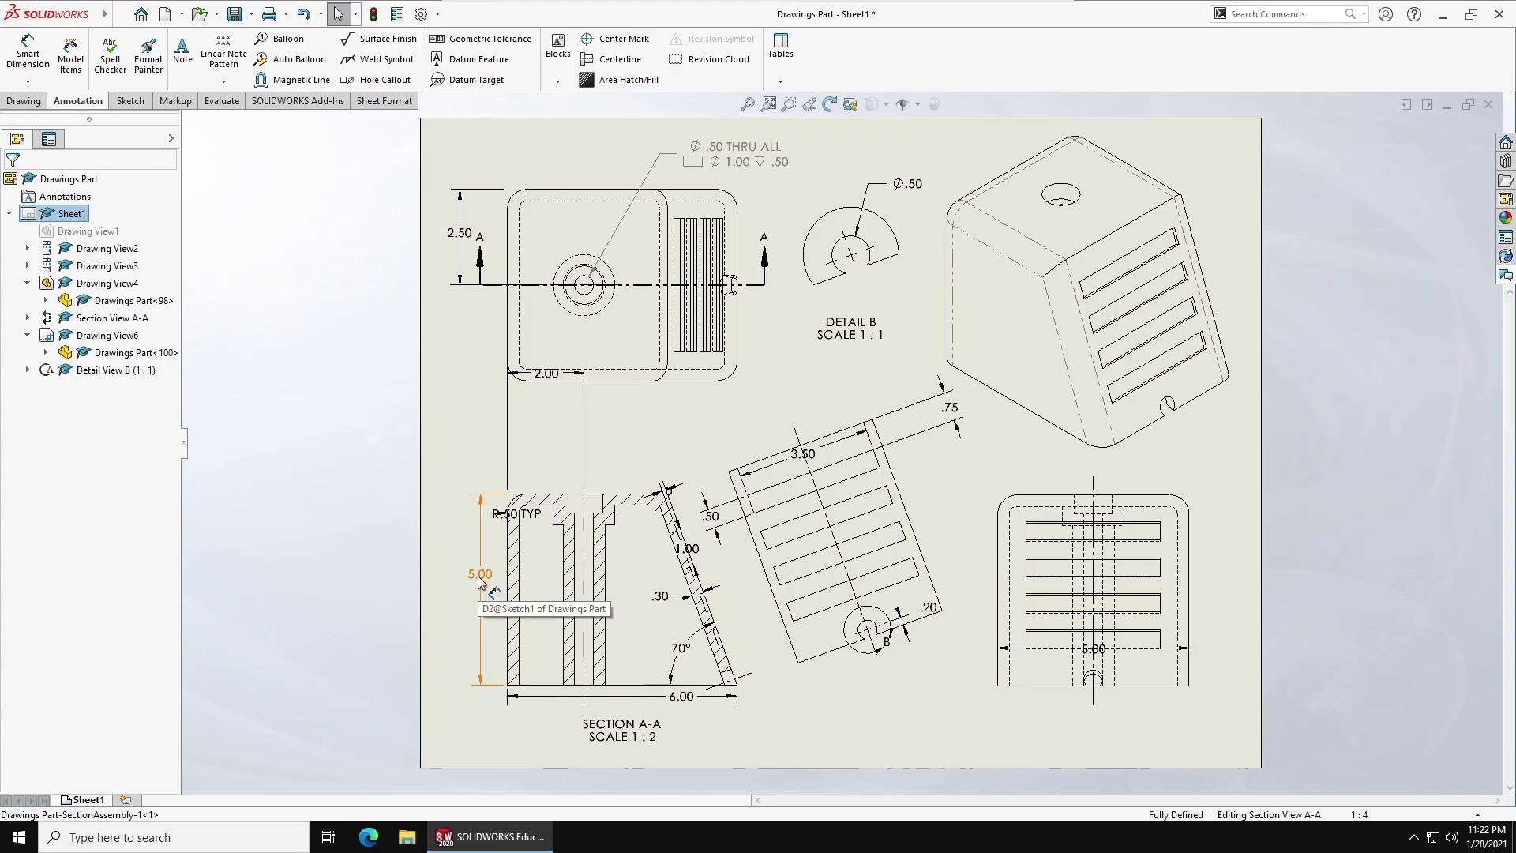
left_click_drag(480, 579, 987, 587, "shift")
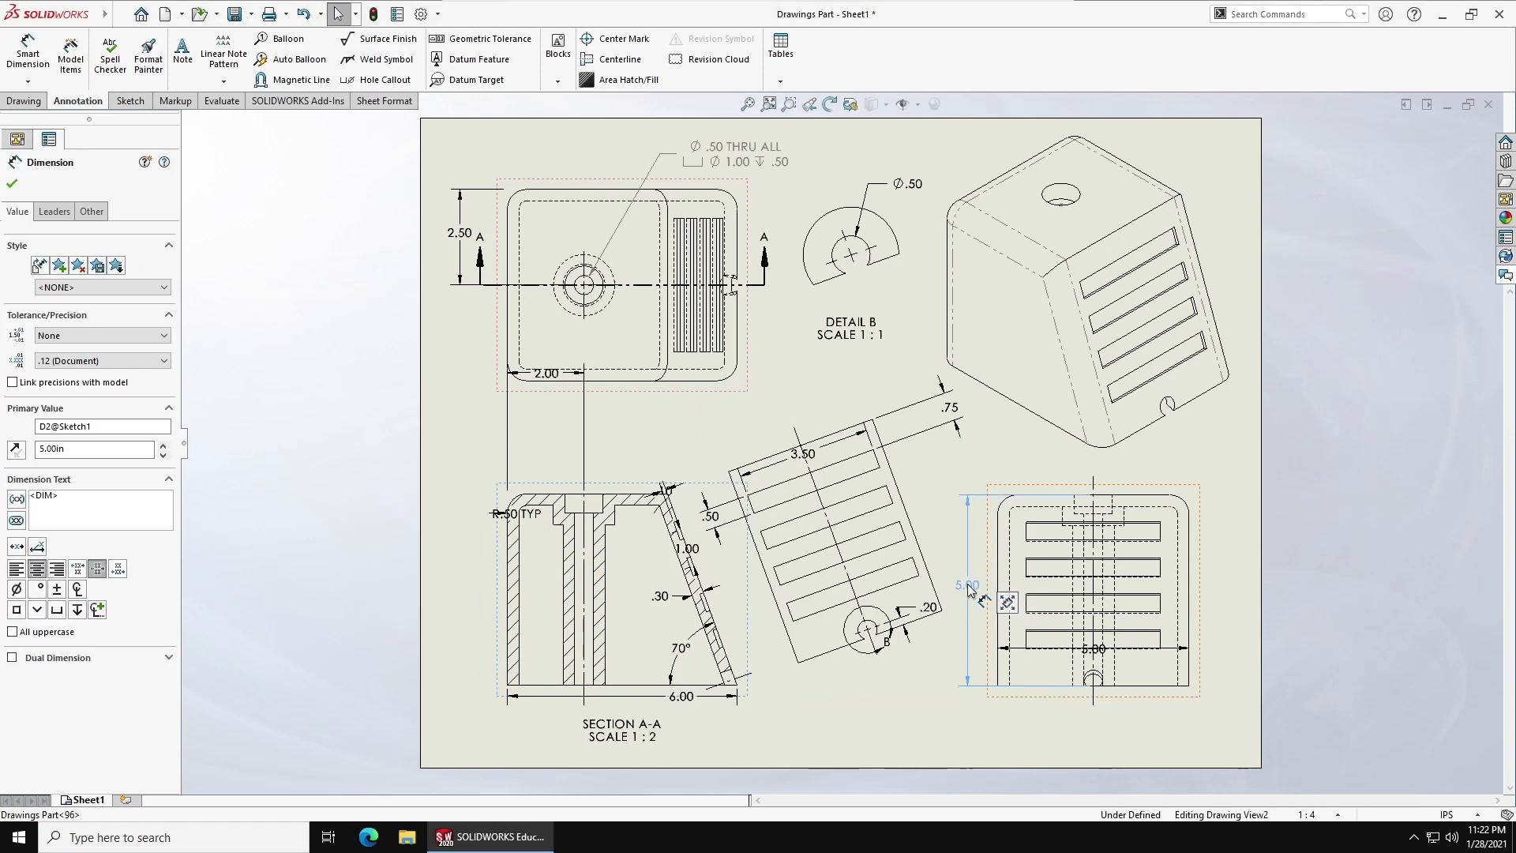
left_click_drag(981, 593, 978, 603)
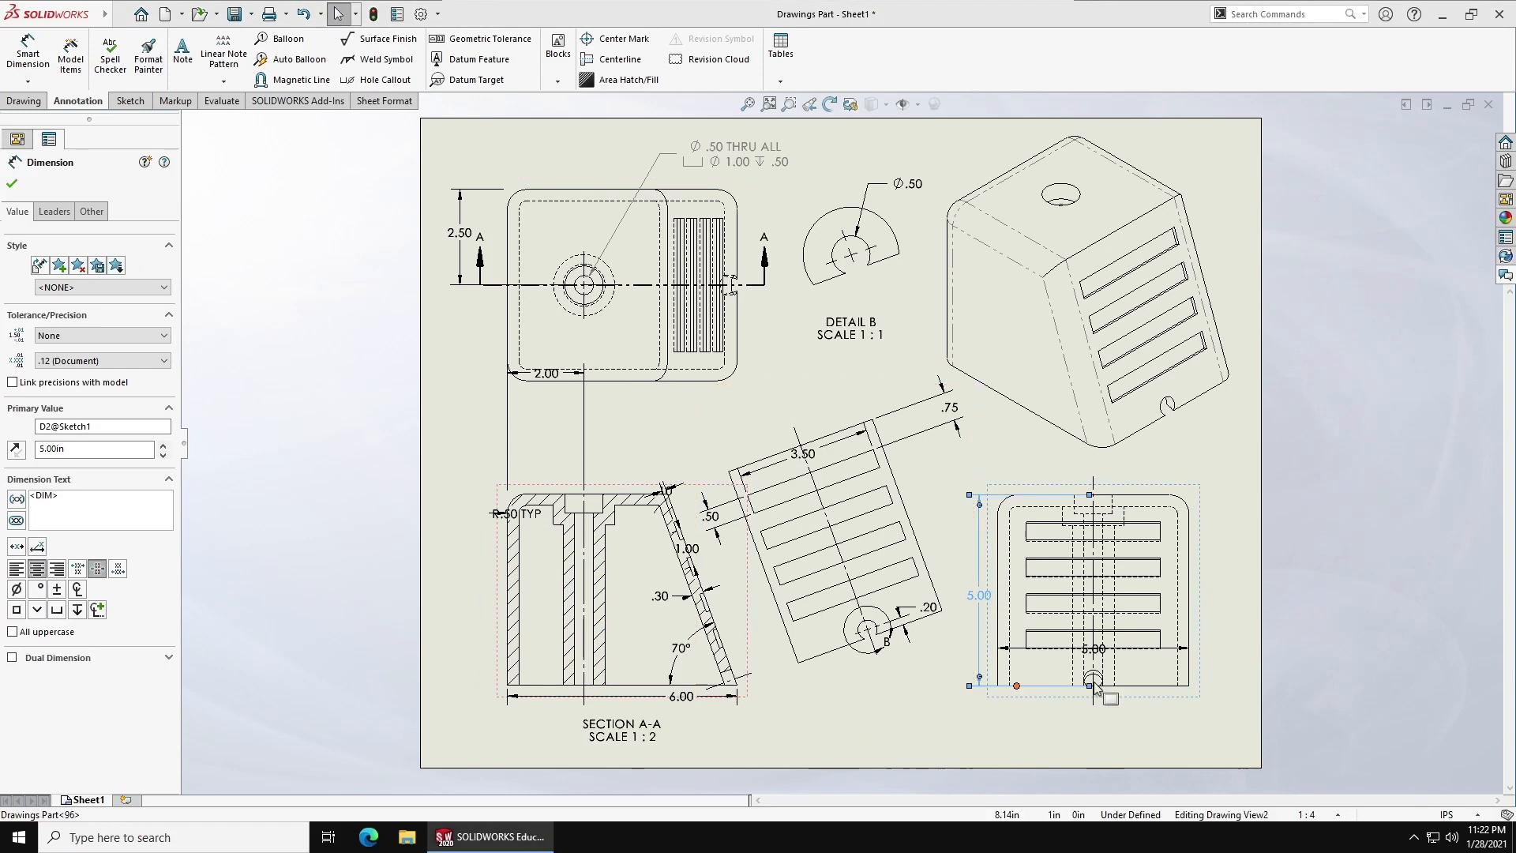
Move the 5.00 width dimension below the side view and the R.50 TYP dimension outside the section view's upper-left corner
left_click_drag(1077, 649, 1092, 716)
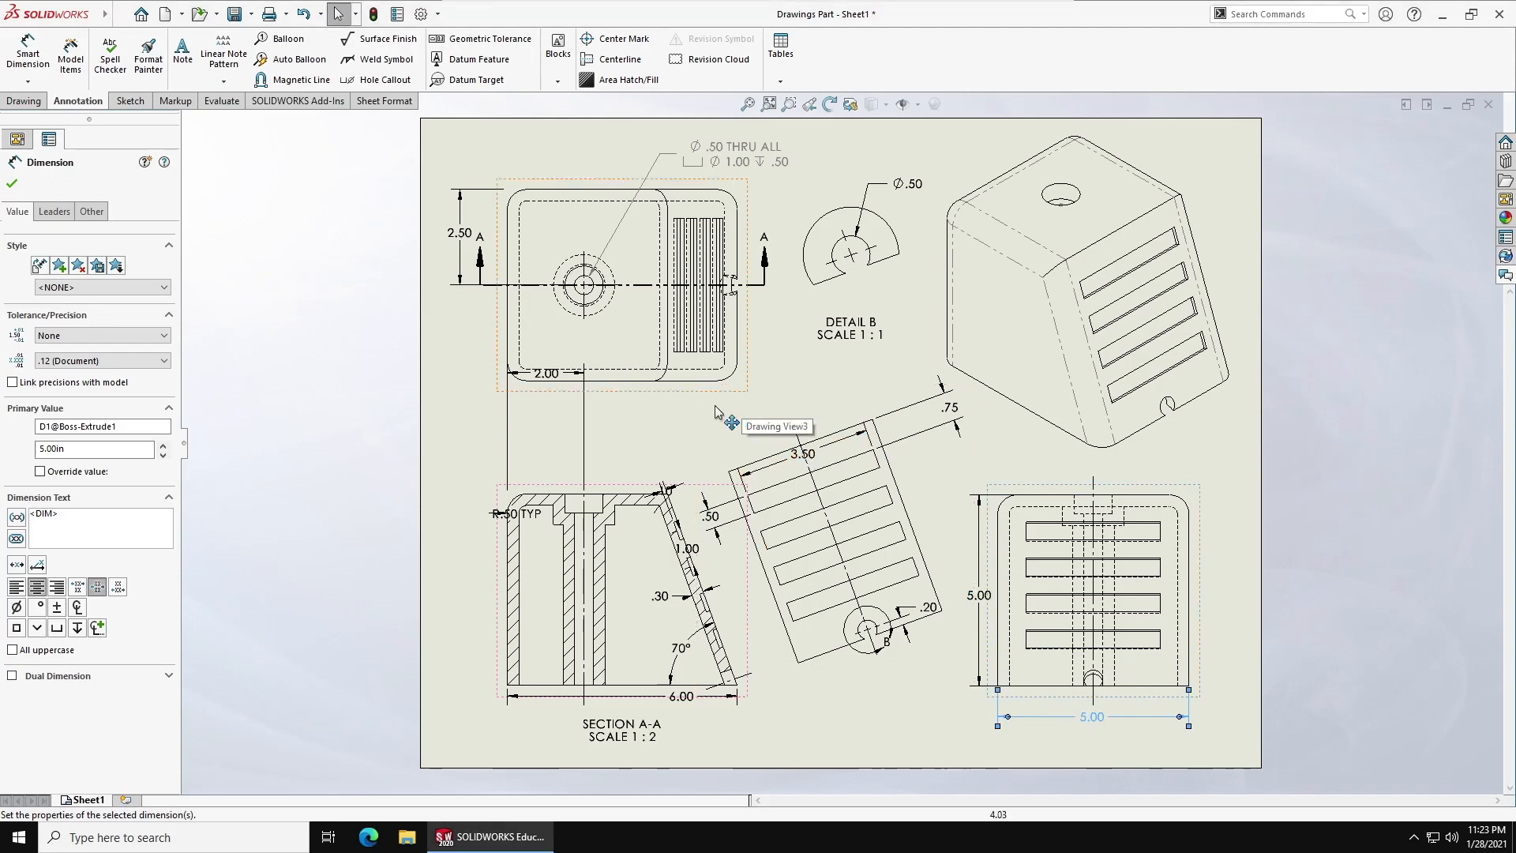
left_click_drag(536, 520, 479, 488)
left_click(466, 506)
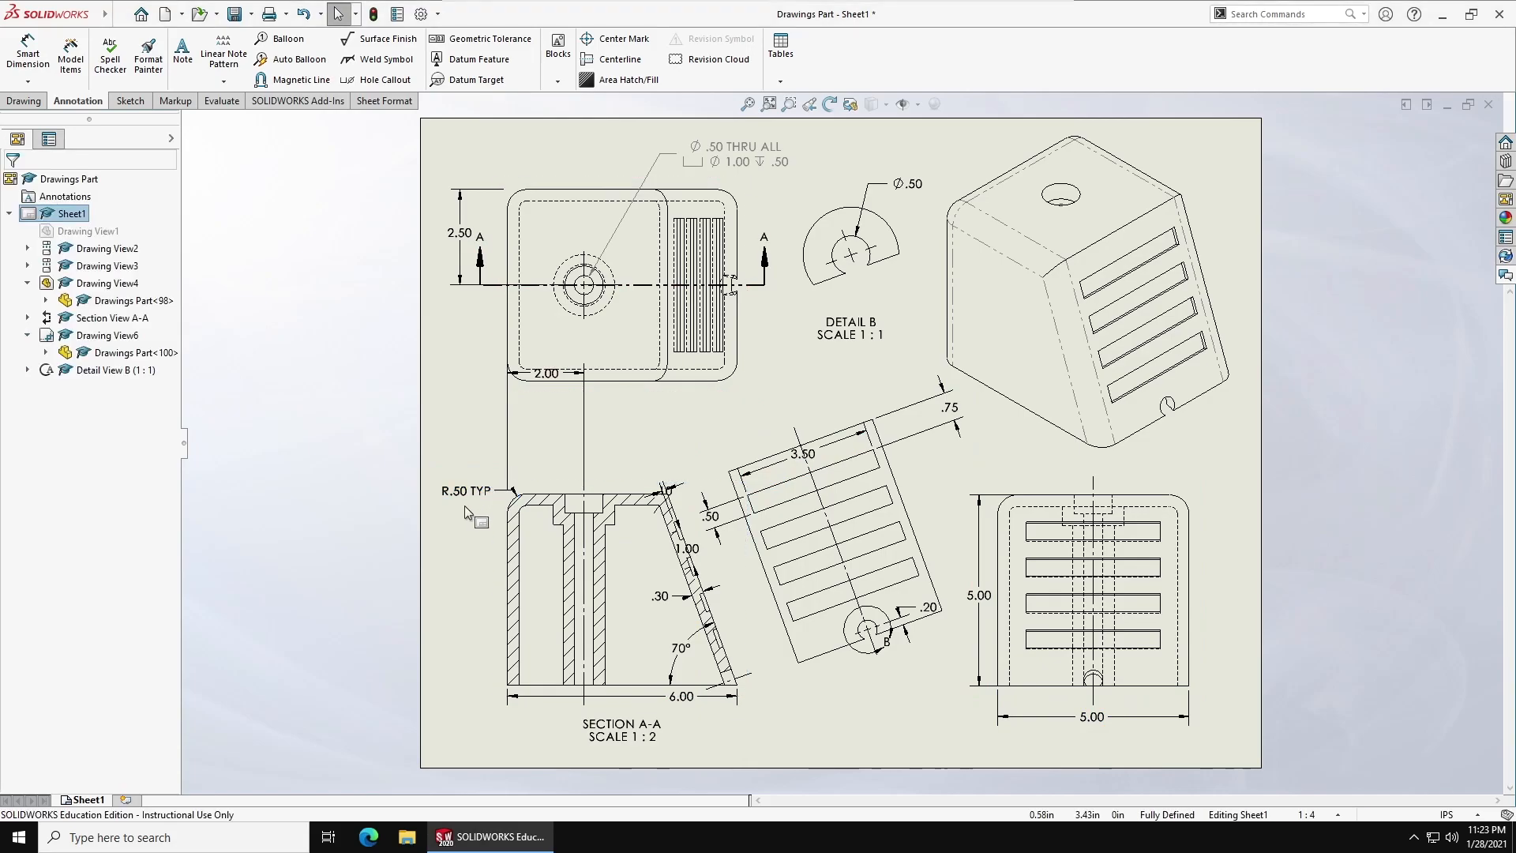
Shift the R.50 TYP dimension farther outside the section view's corner and add the note "SHELL THICKNESS .30 INCHES" above the side view
left_click_drag(464, 501, 456, 480)
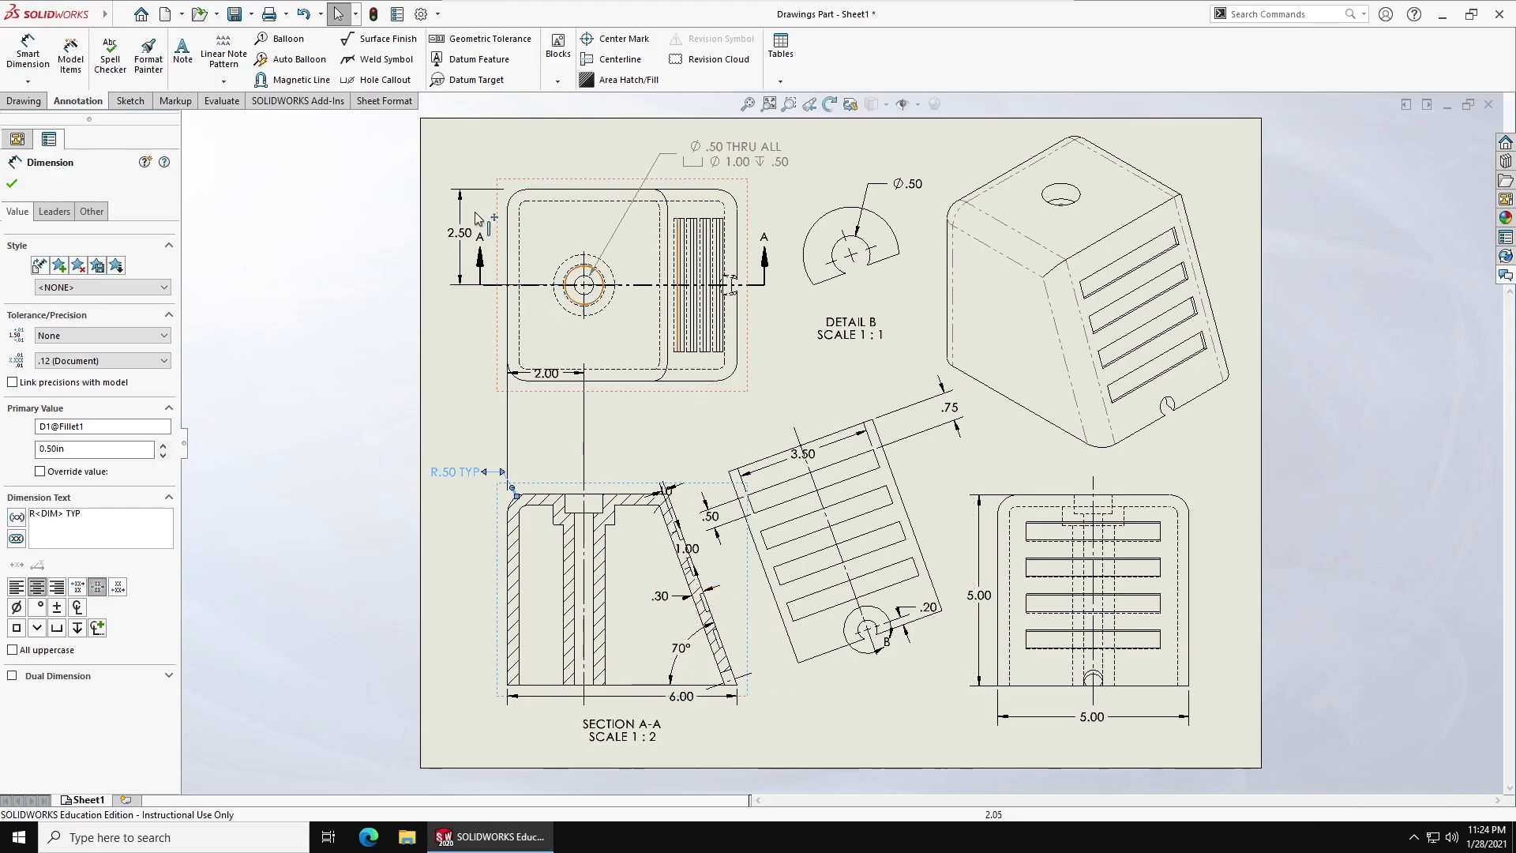
left_click(183, 52)
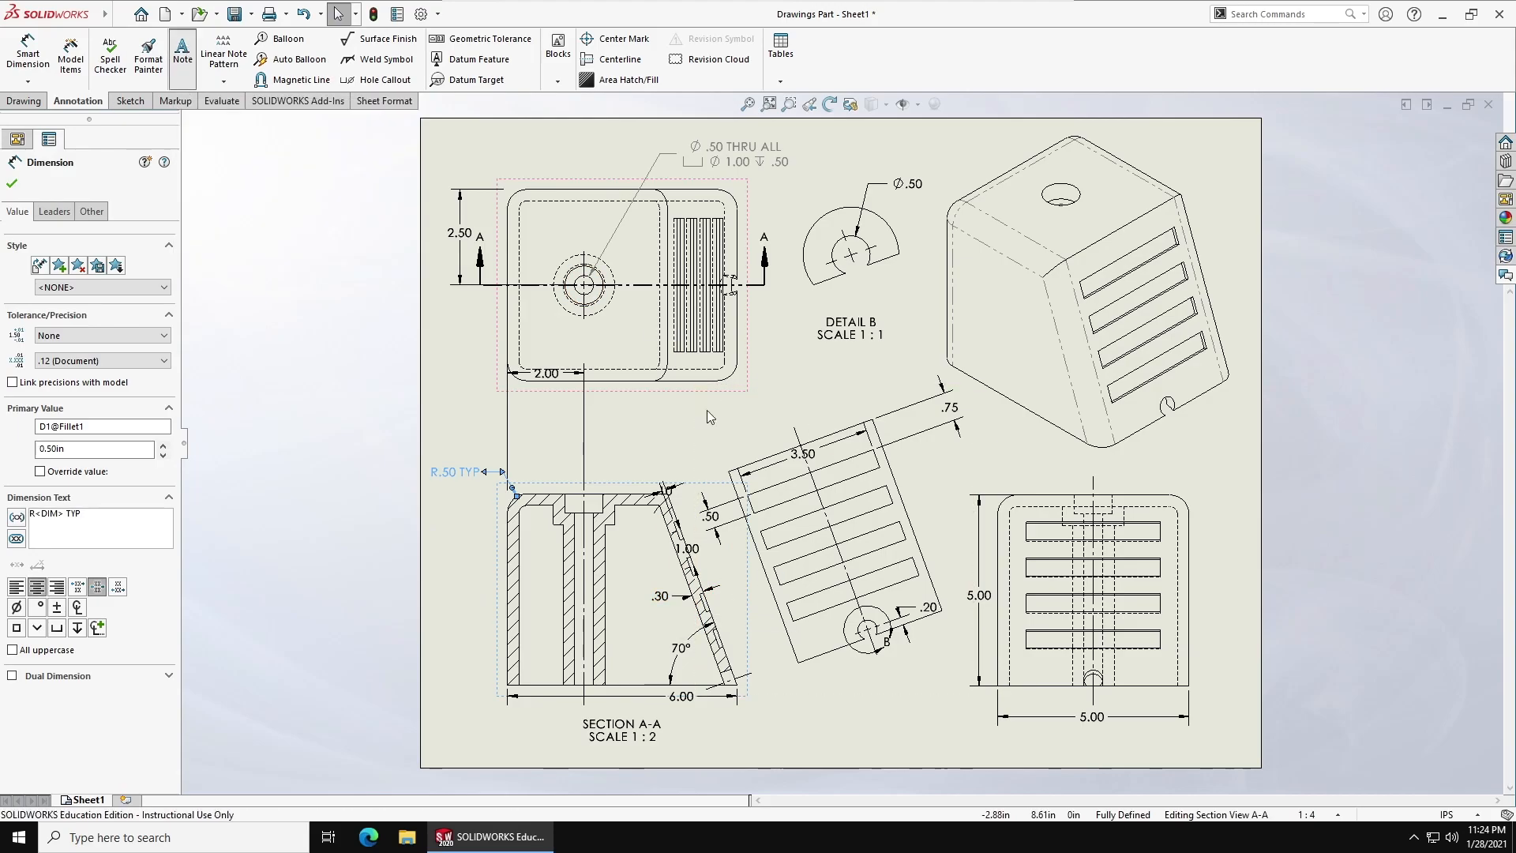
left_click(999, 463)
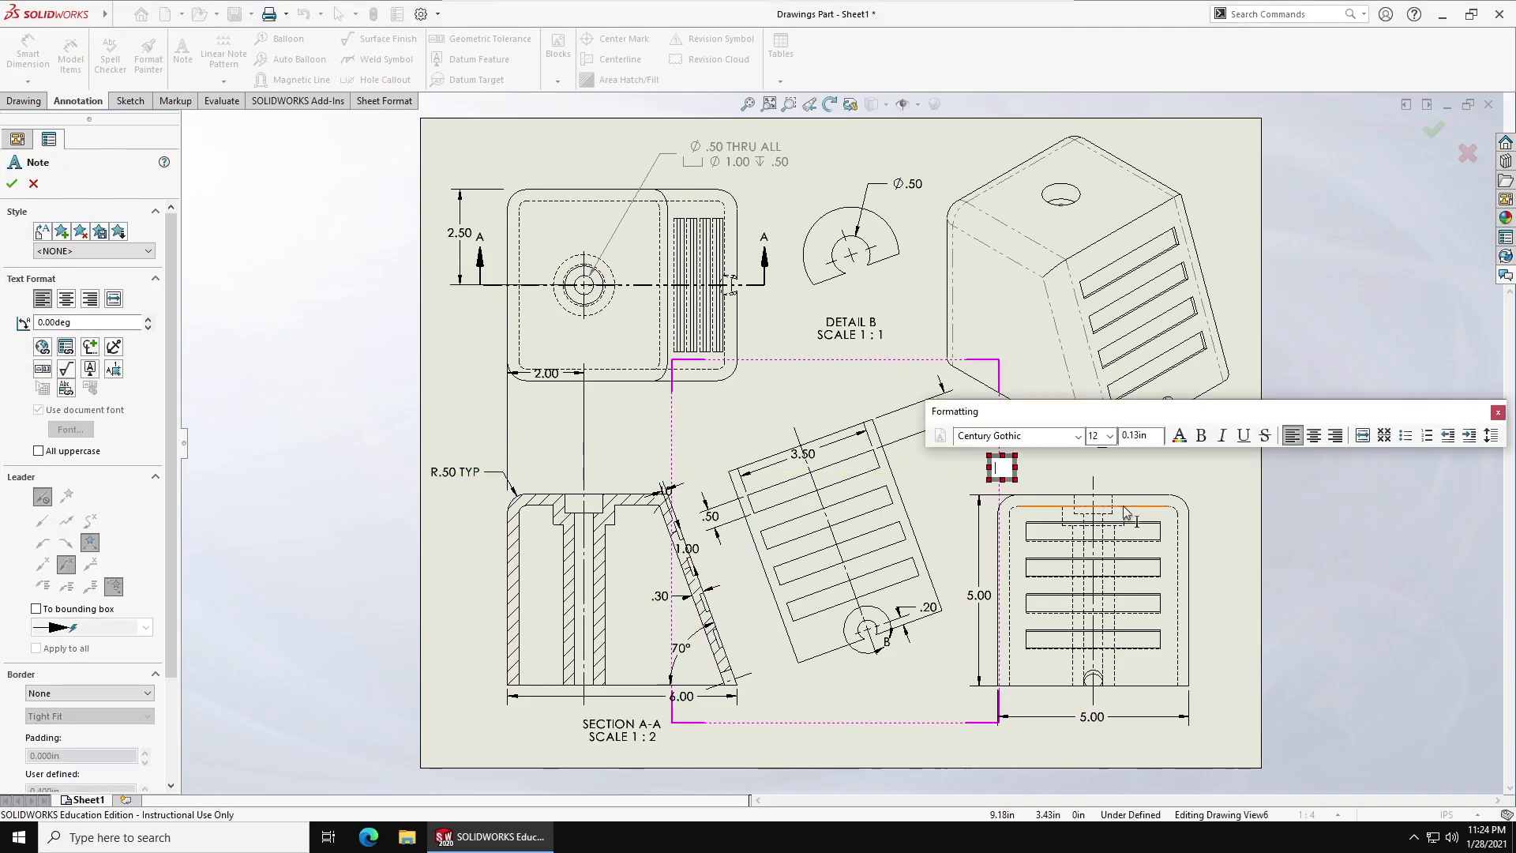
type("SHELL THICKNESS")
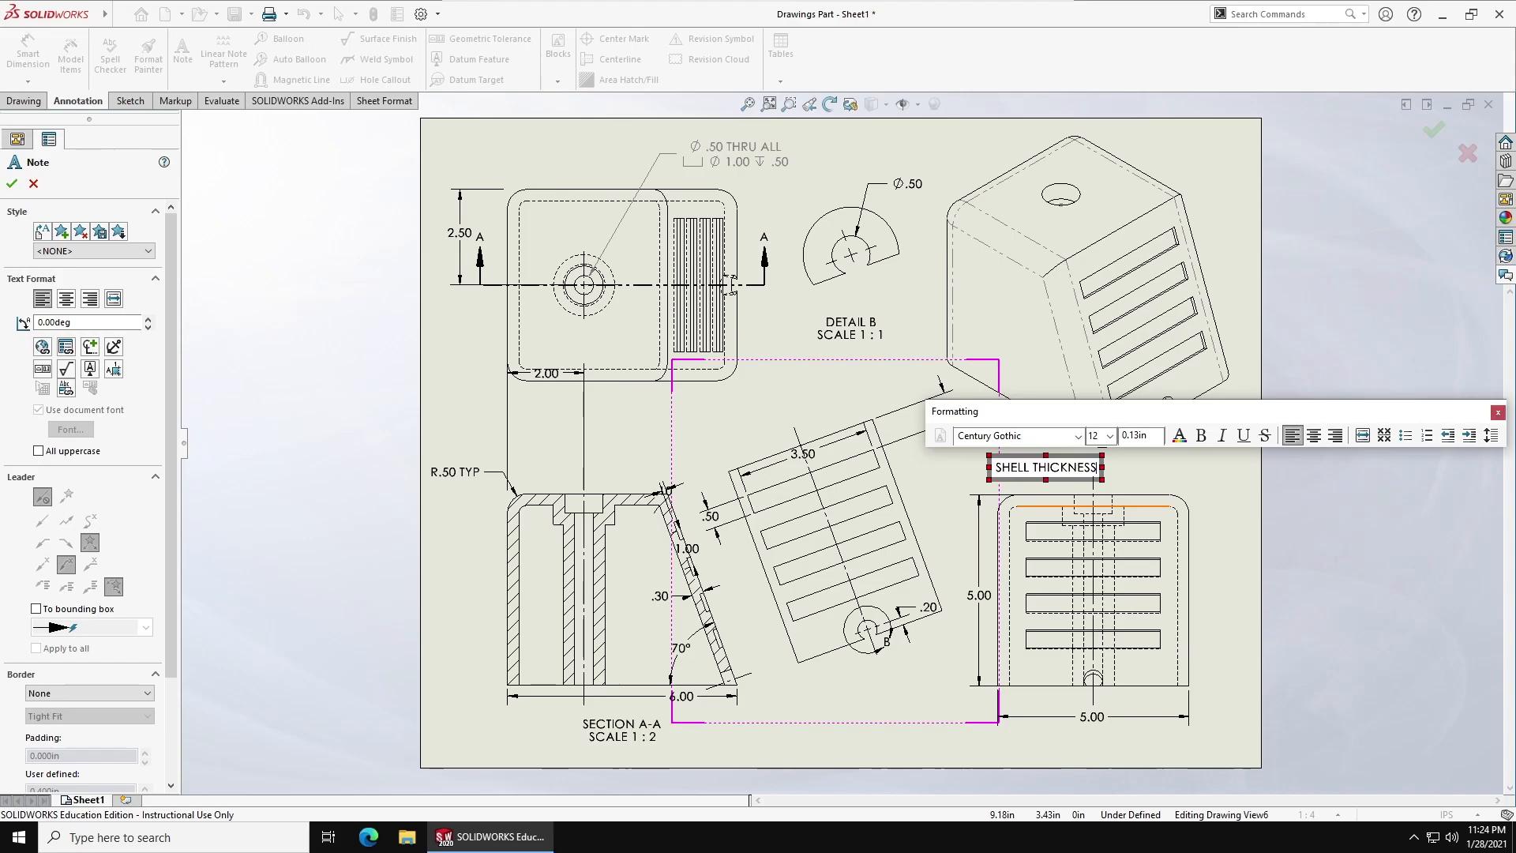
type(" 0.3 Inches")
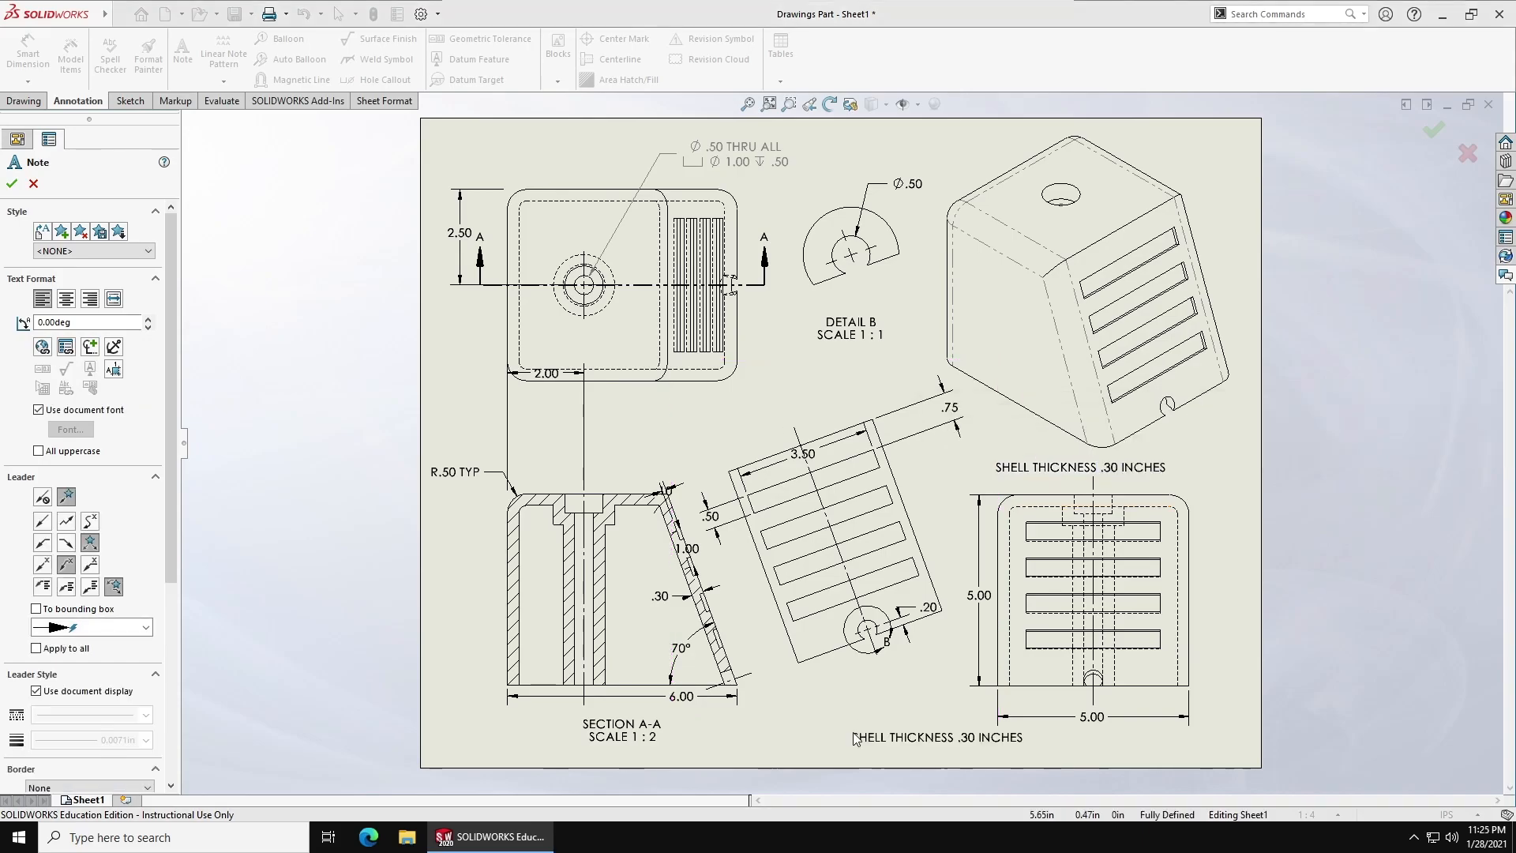
key("Escape")
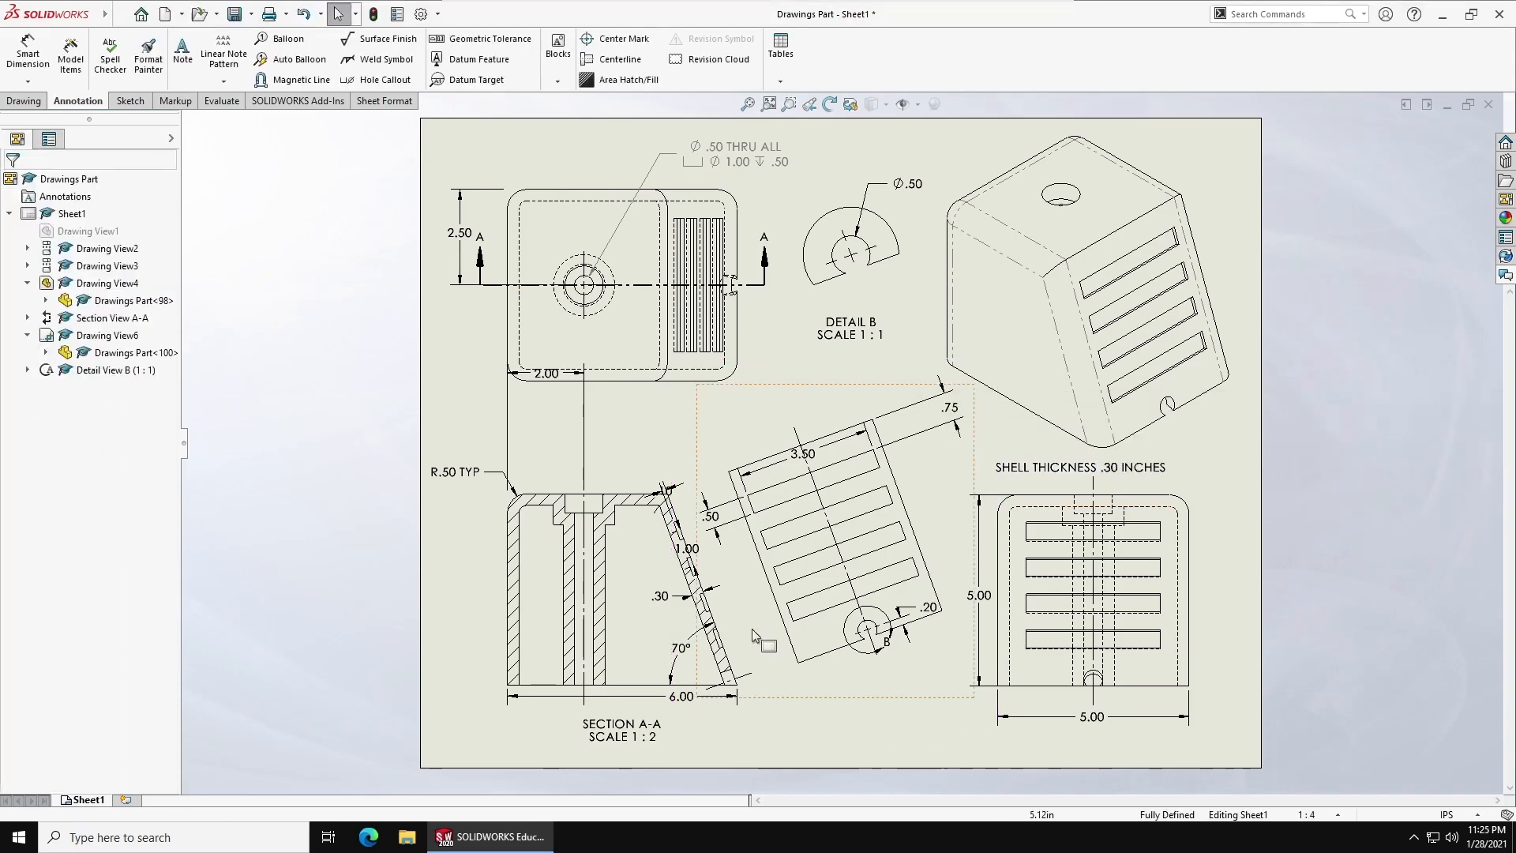
Delete the .30 shell thickness dimension from the section view's slanted wall
left_click(663, 599)
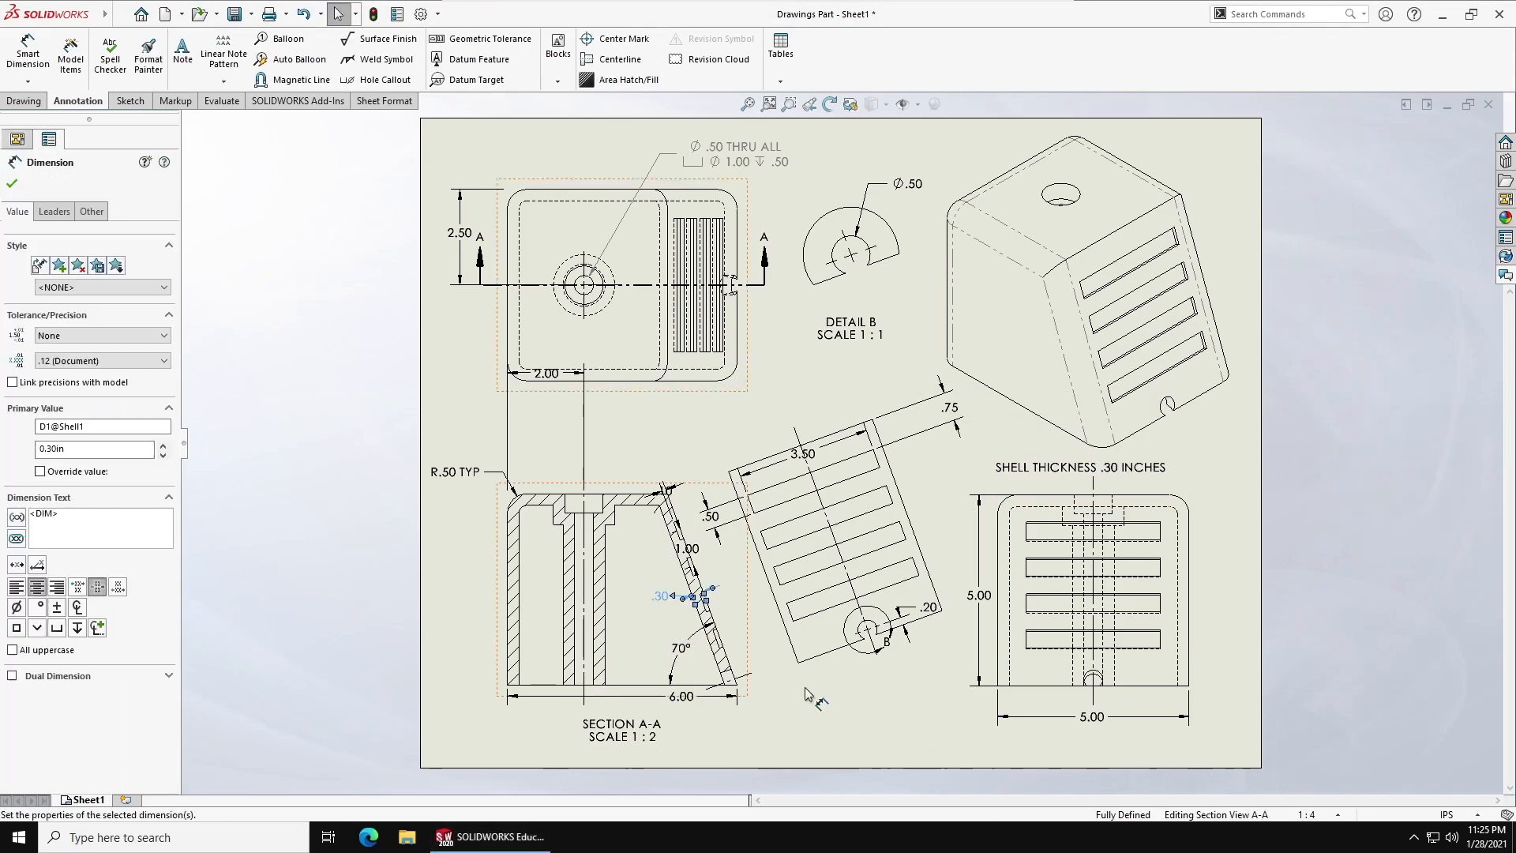
key("Delete")
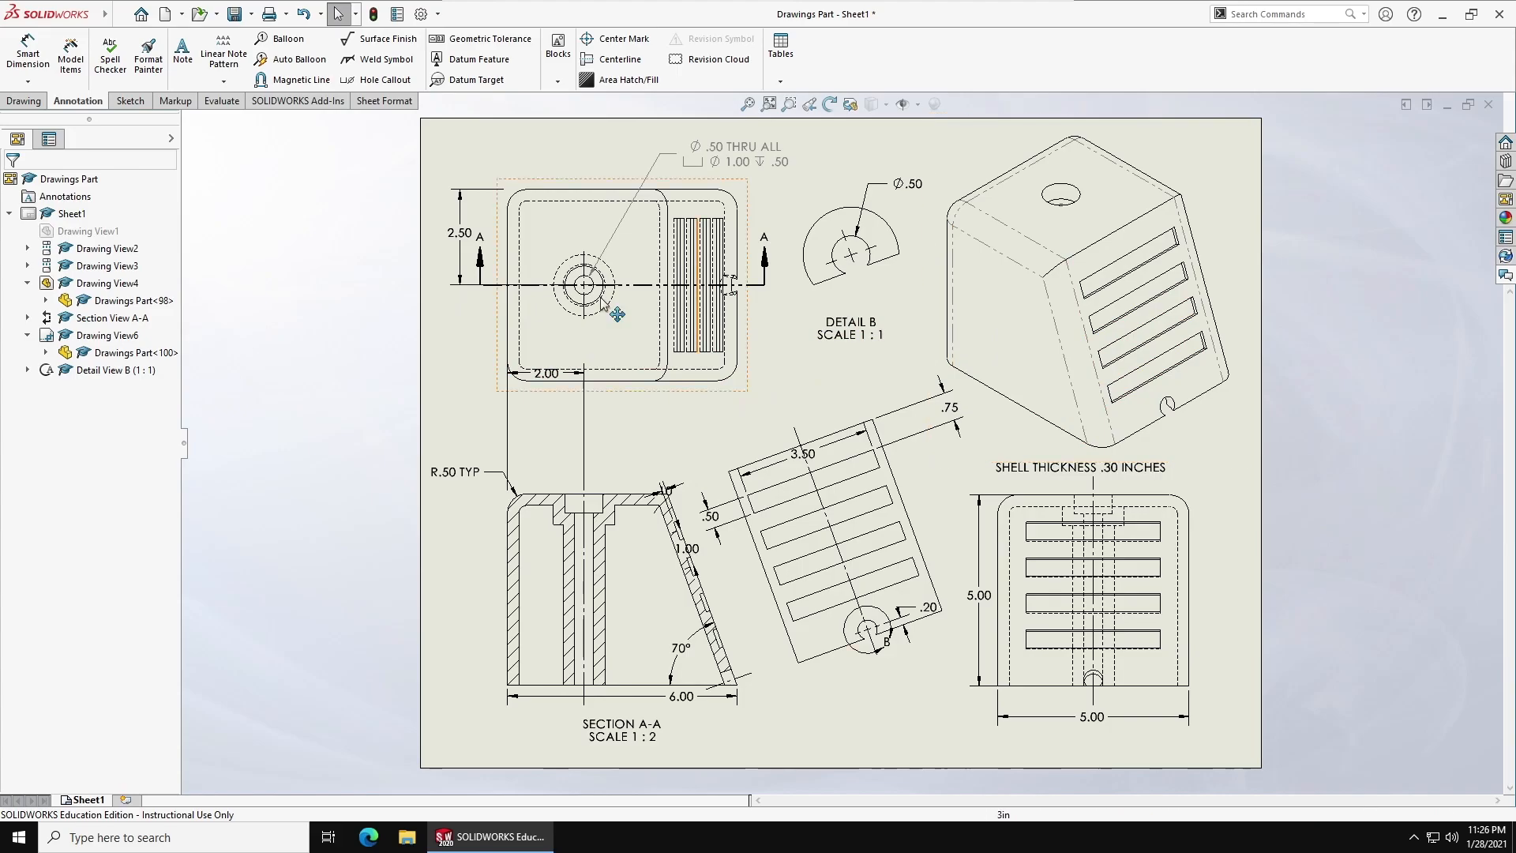
left_click(24, 51)
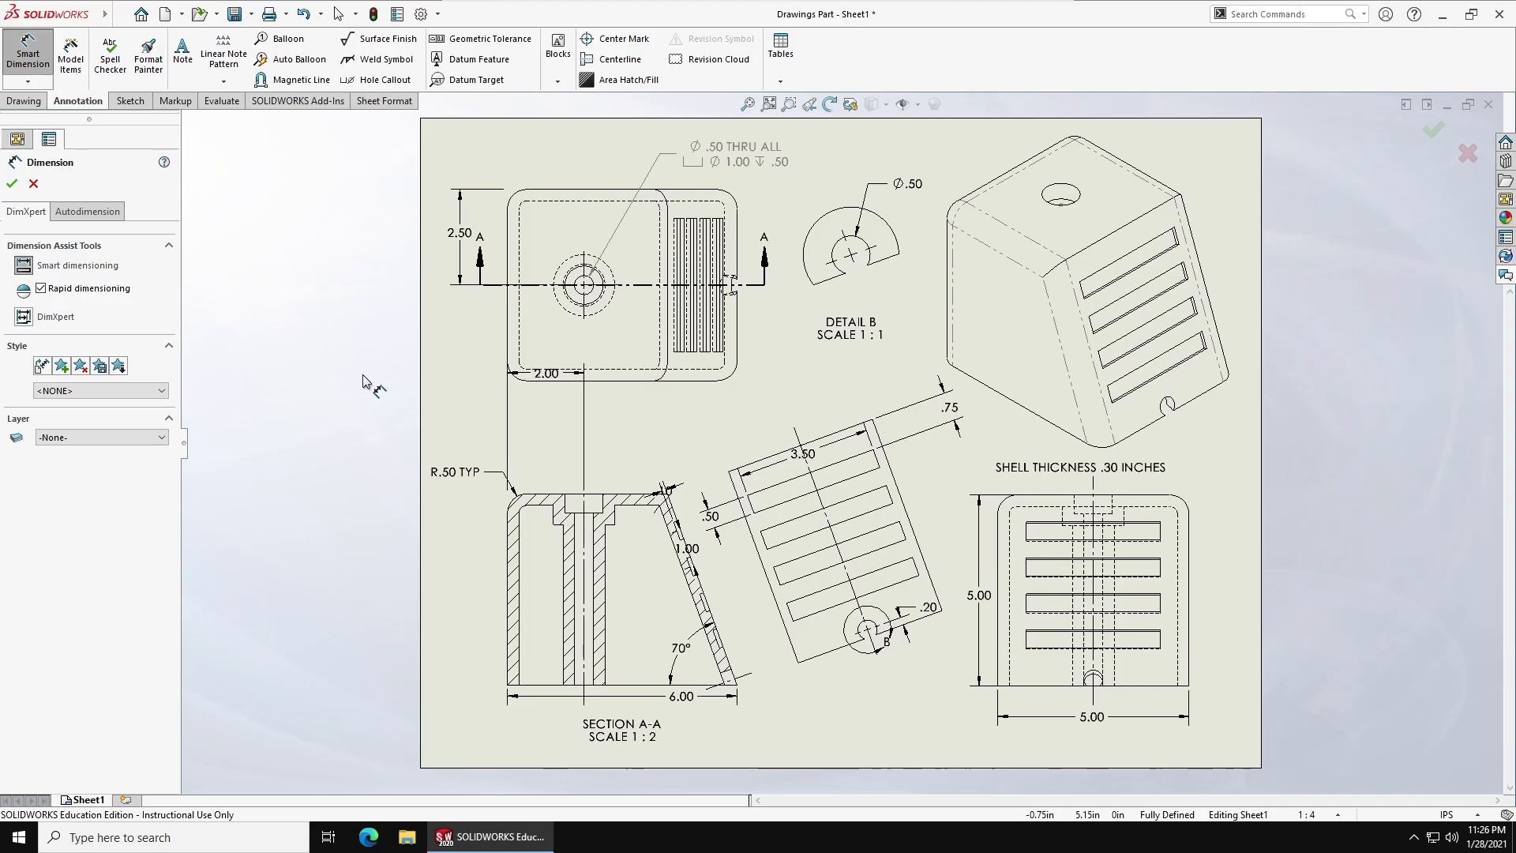
key("Escape")
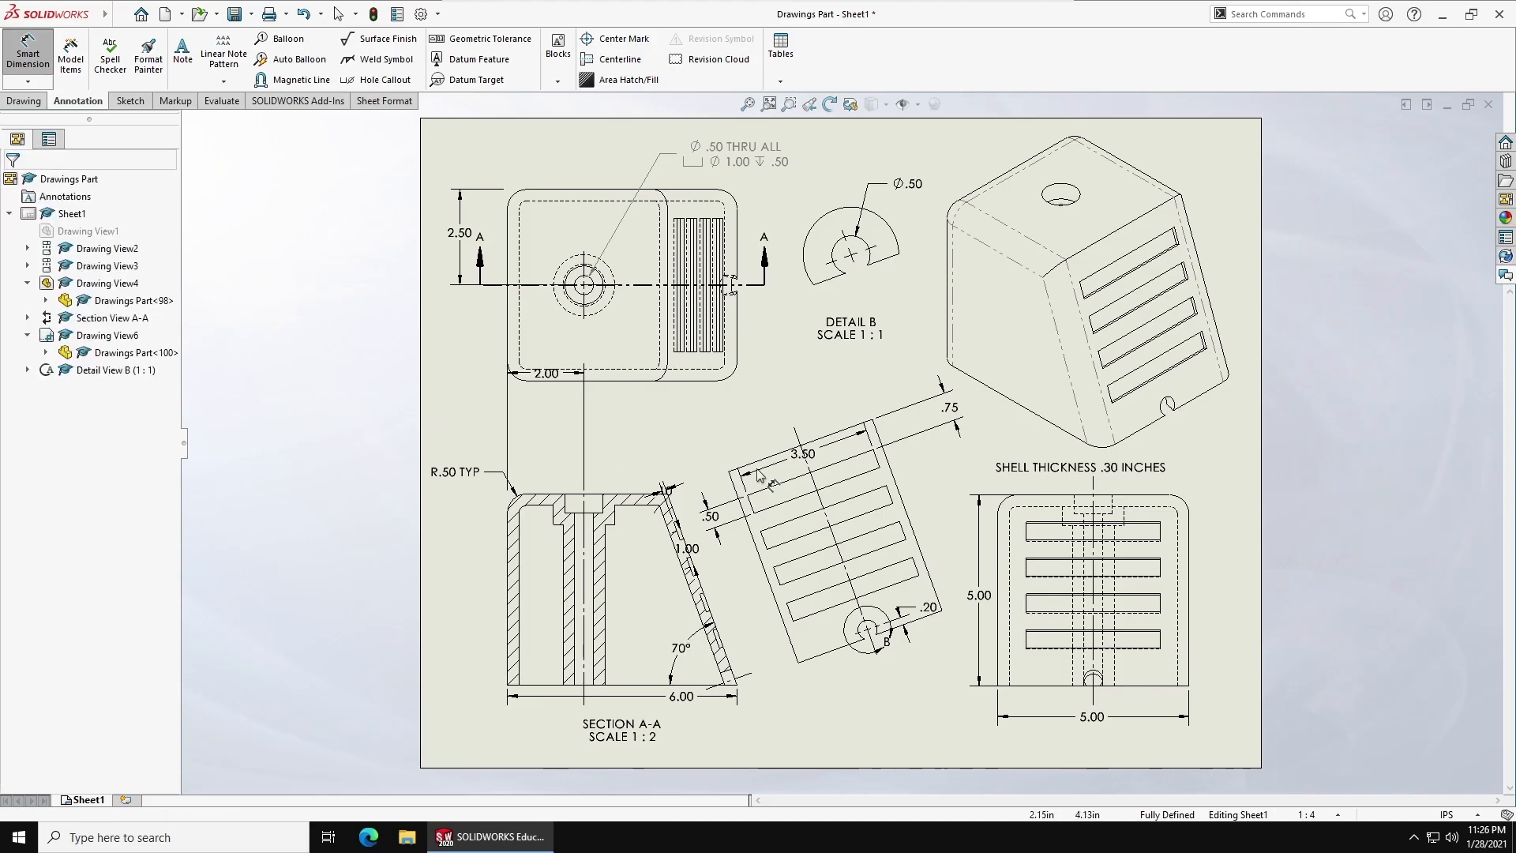
key("Escape")
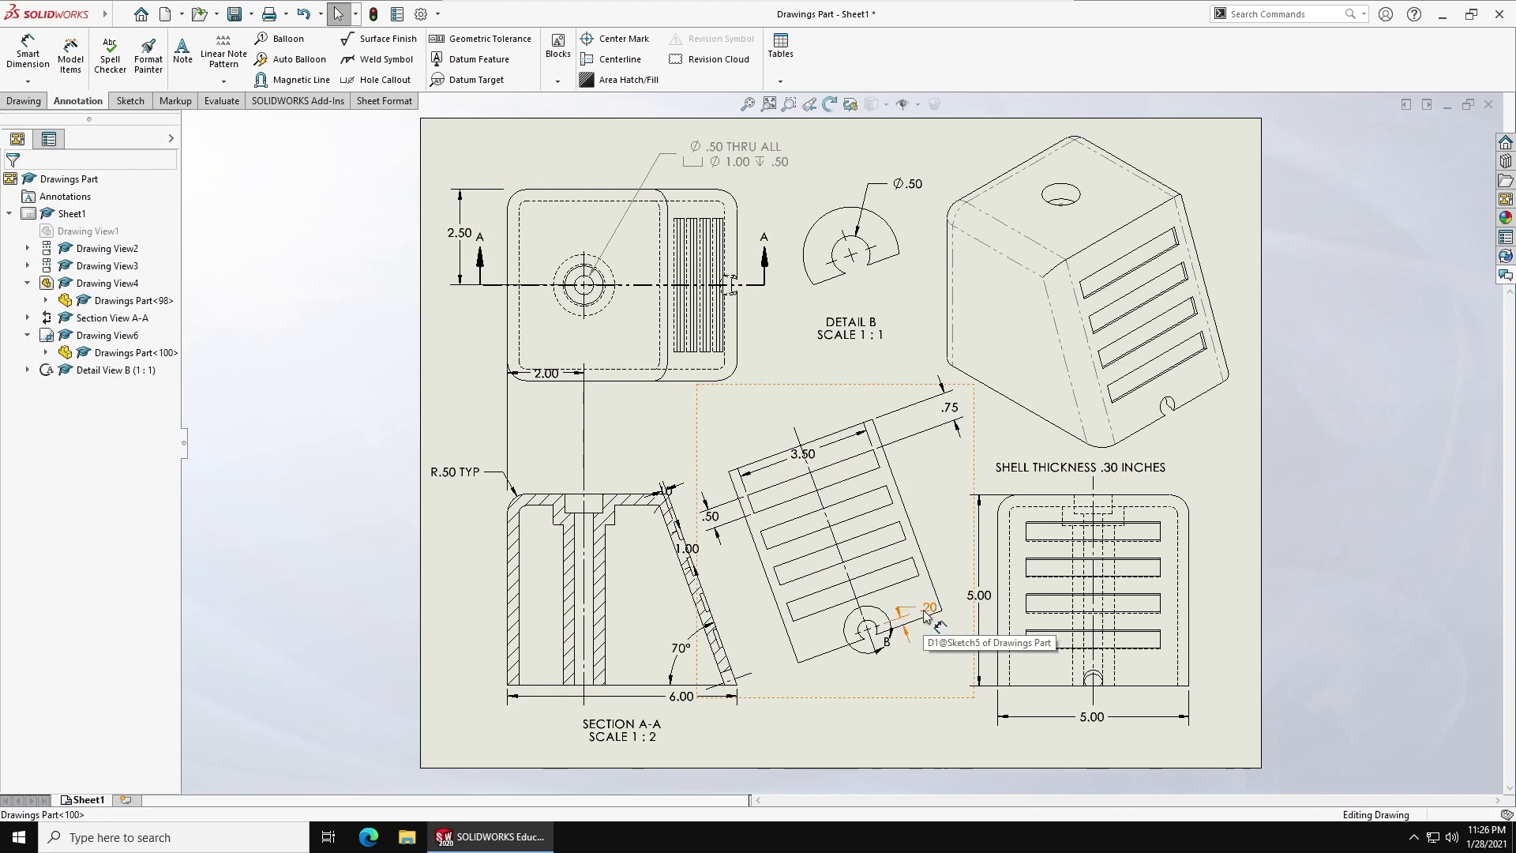
Delete the .20 notch dimension from the auxiliary view and dimension the same offset in Detail B instead
left_click_drag(922, 611, 883, 397, "shift")
left_click_drag(850, 266, 850, 266, "shift")
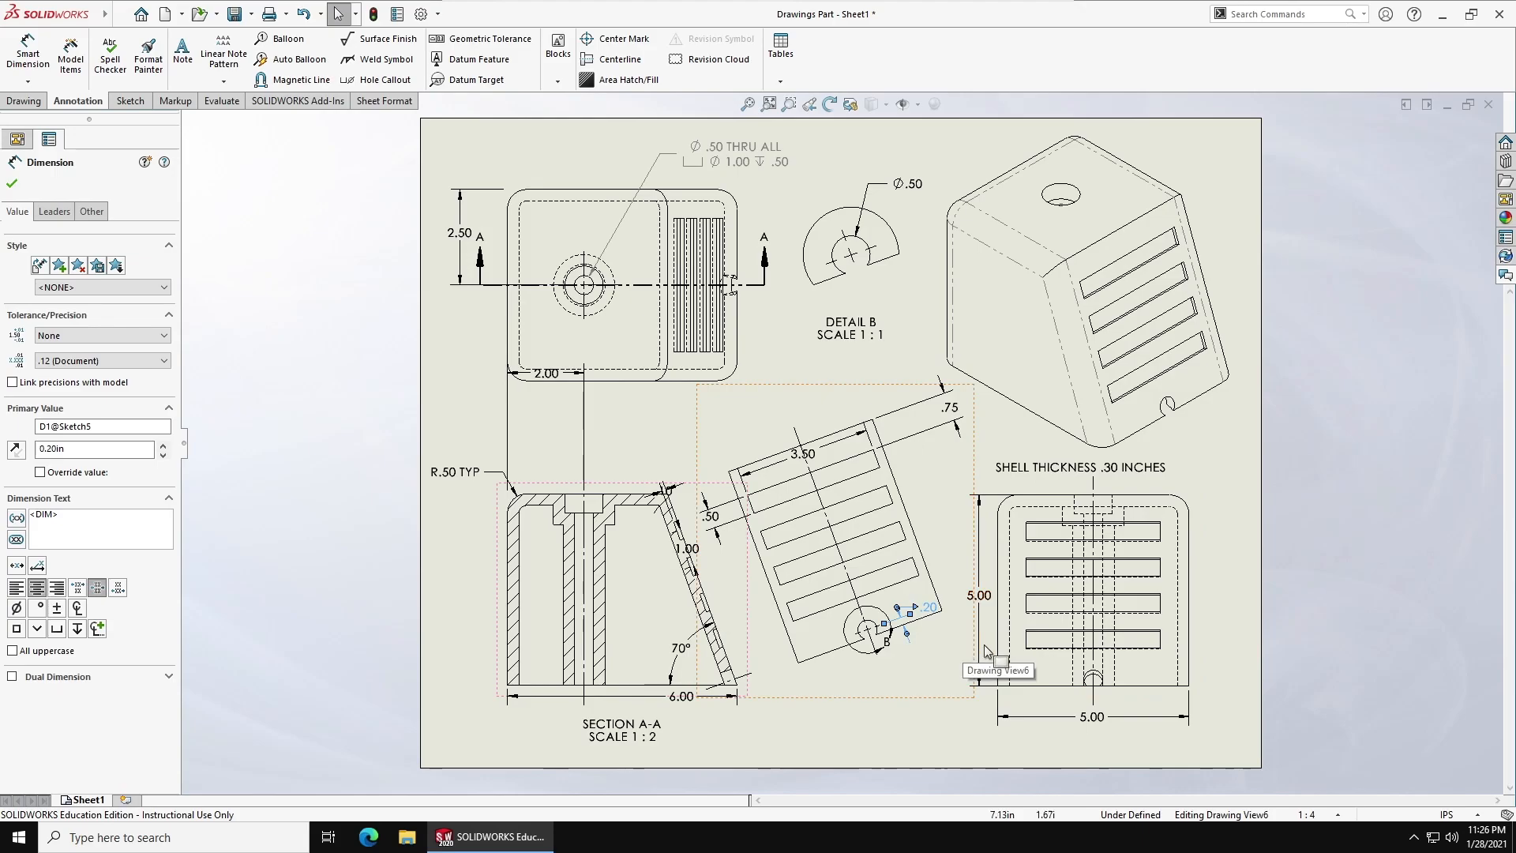
key("Delete")
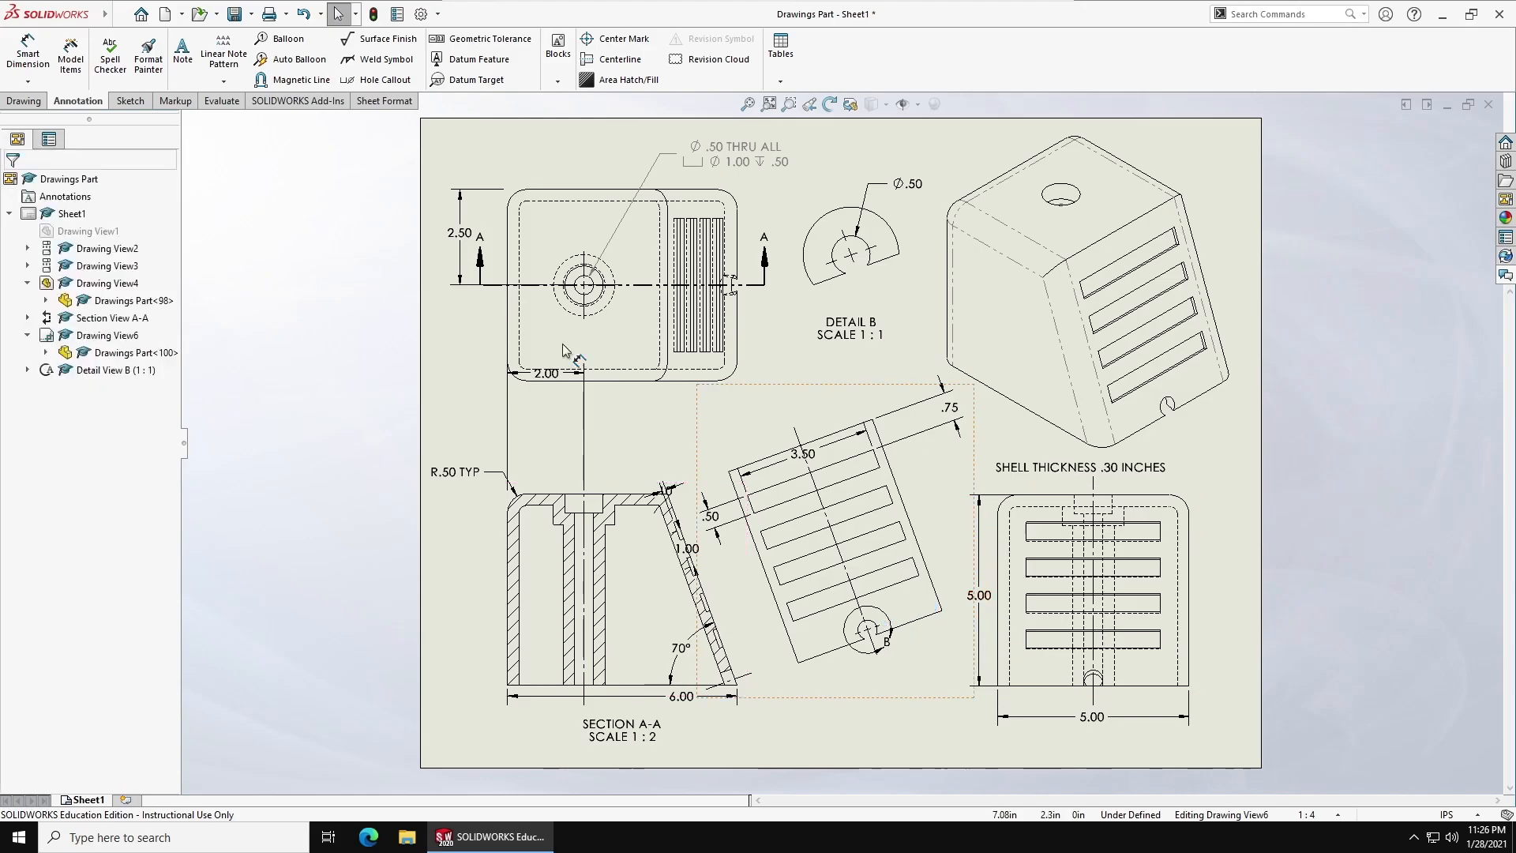
left_click(28, 54)
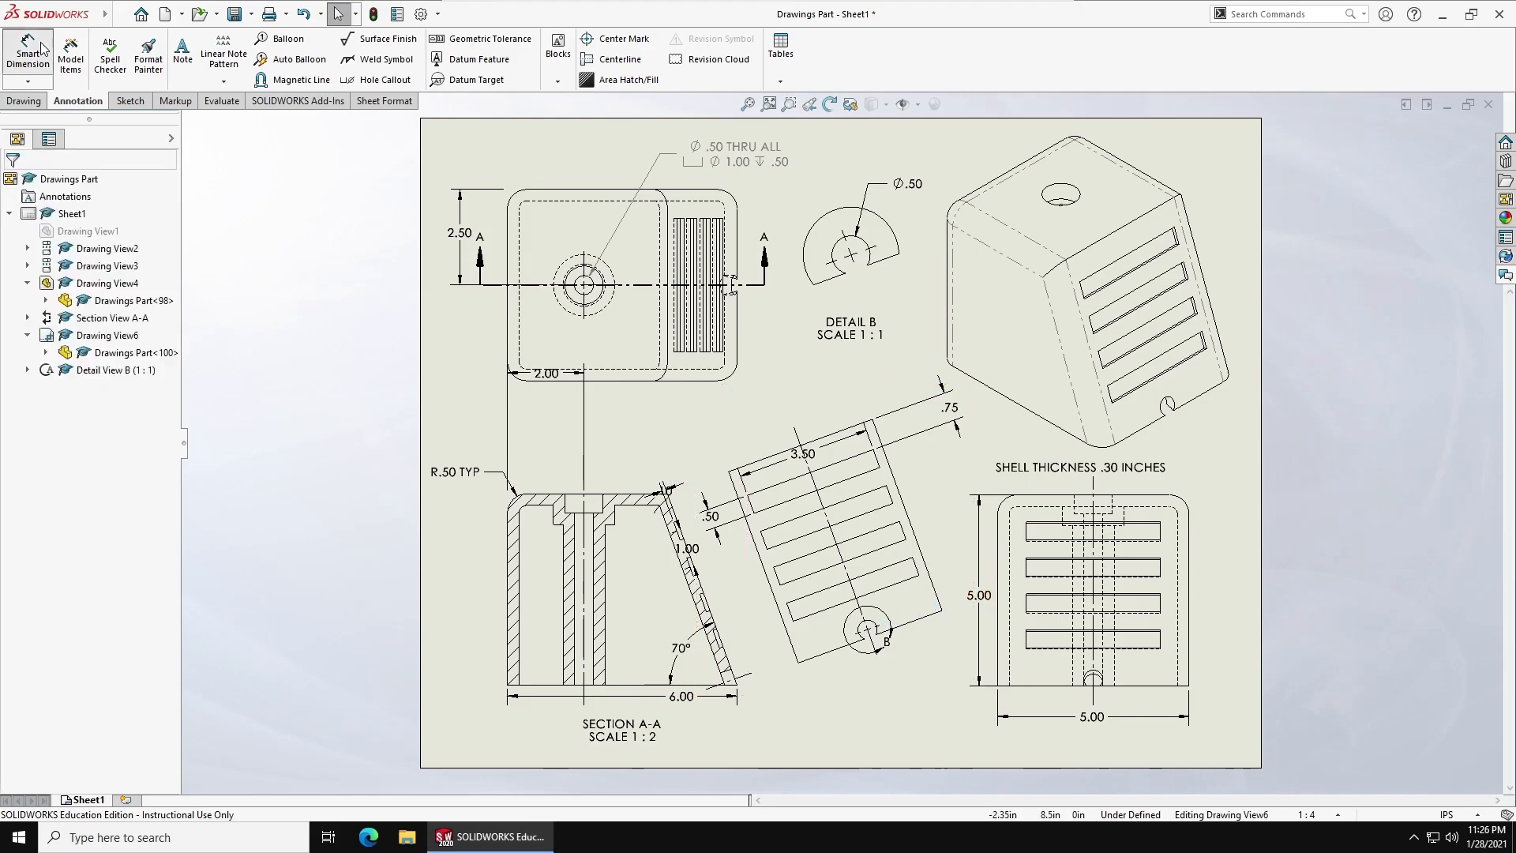
left_click(868, 246)
left_click(903, 229)
key("Escape")
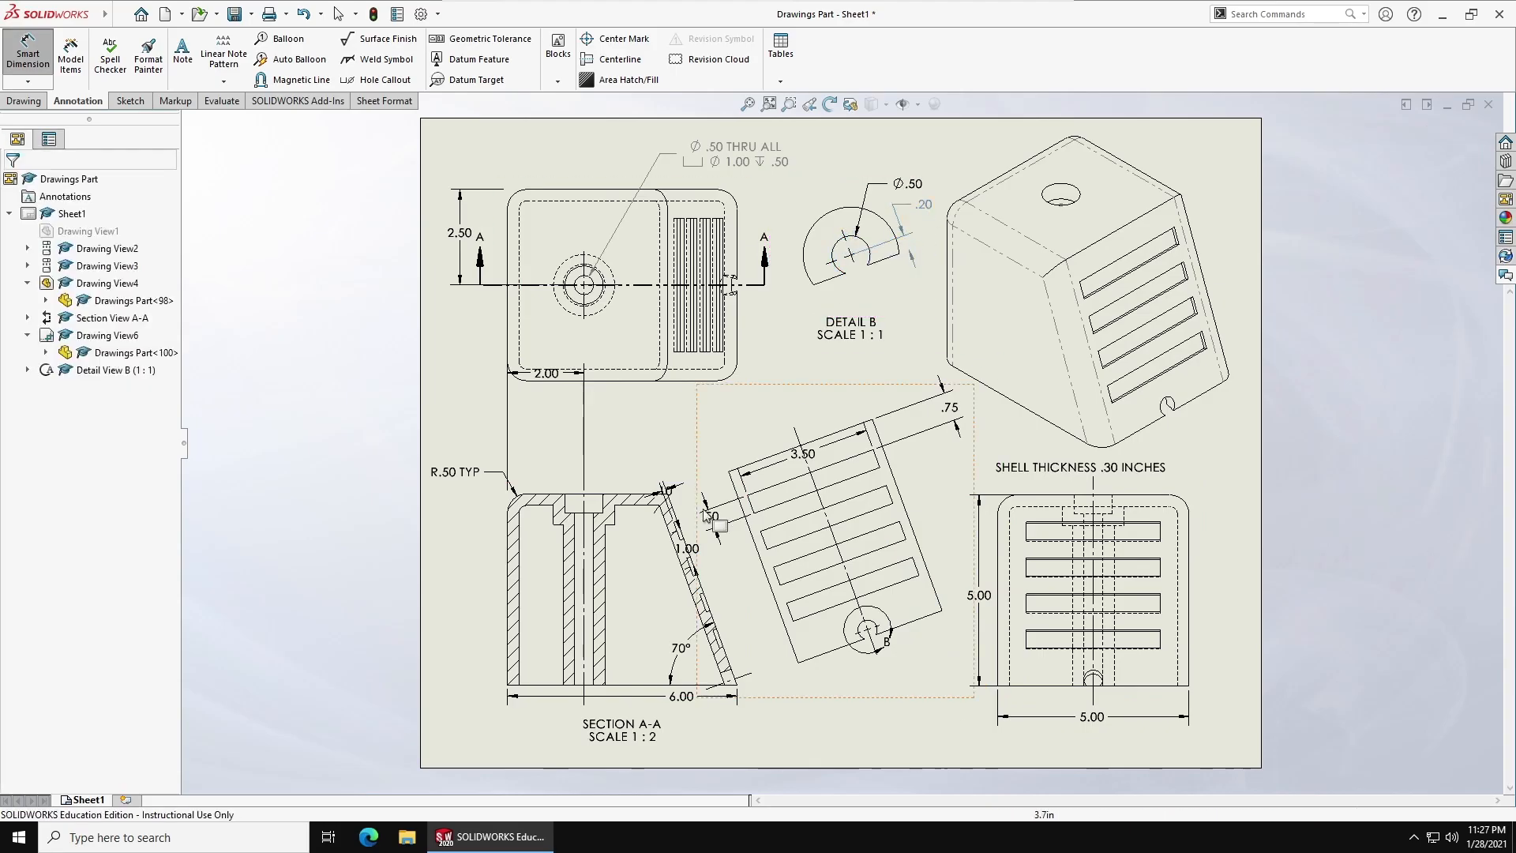
Replace the section view's 1.00 slot spacing dimension with a new dimension between the upper edges of the auxiliary view's first two slots
left_click_drag(698, 553, 944, 457, "shift")
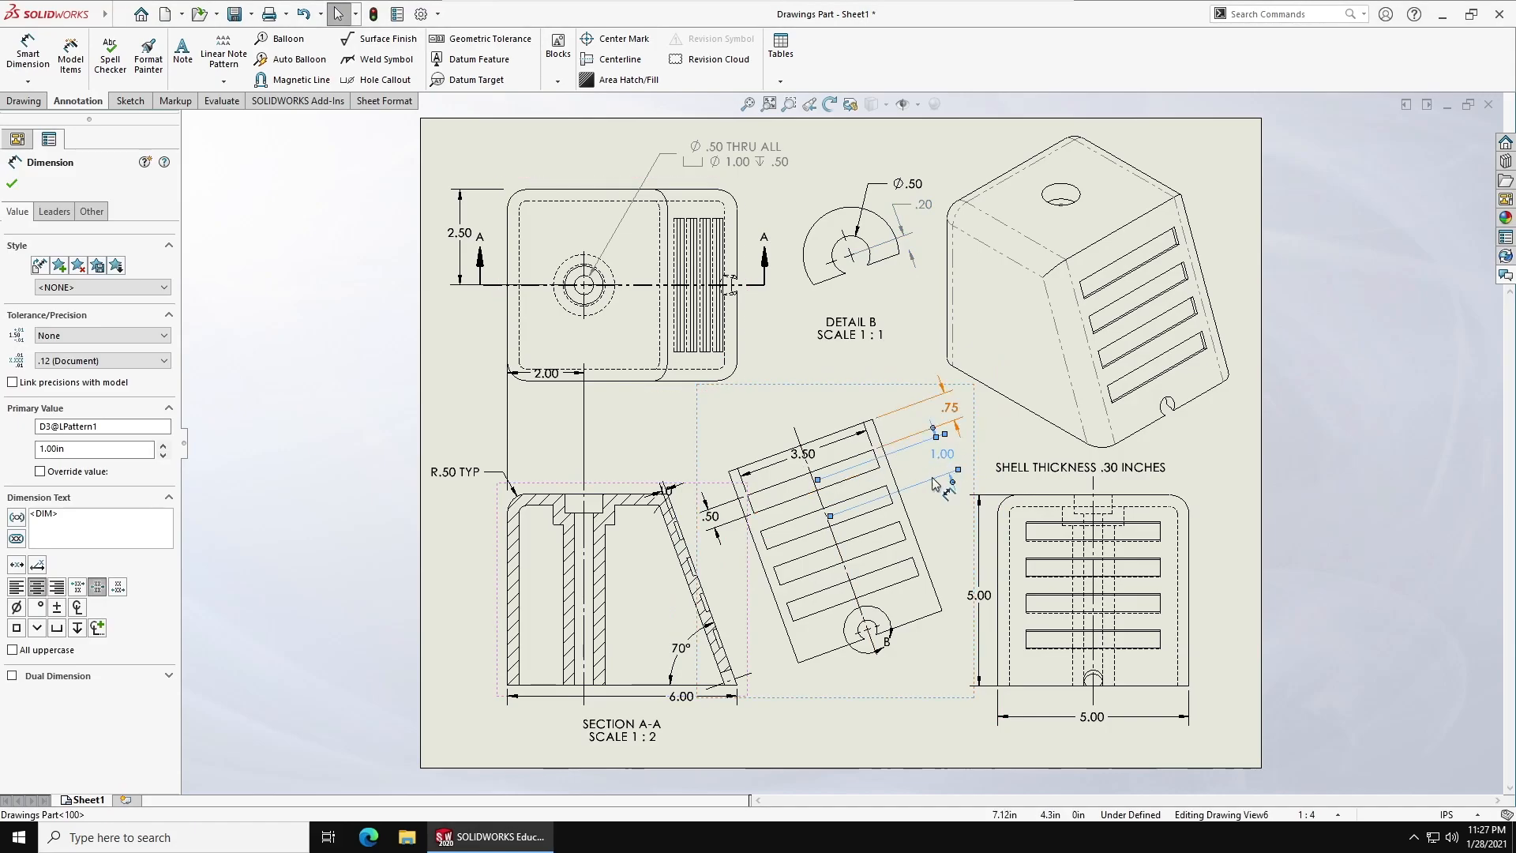
key("Delete")
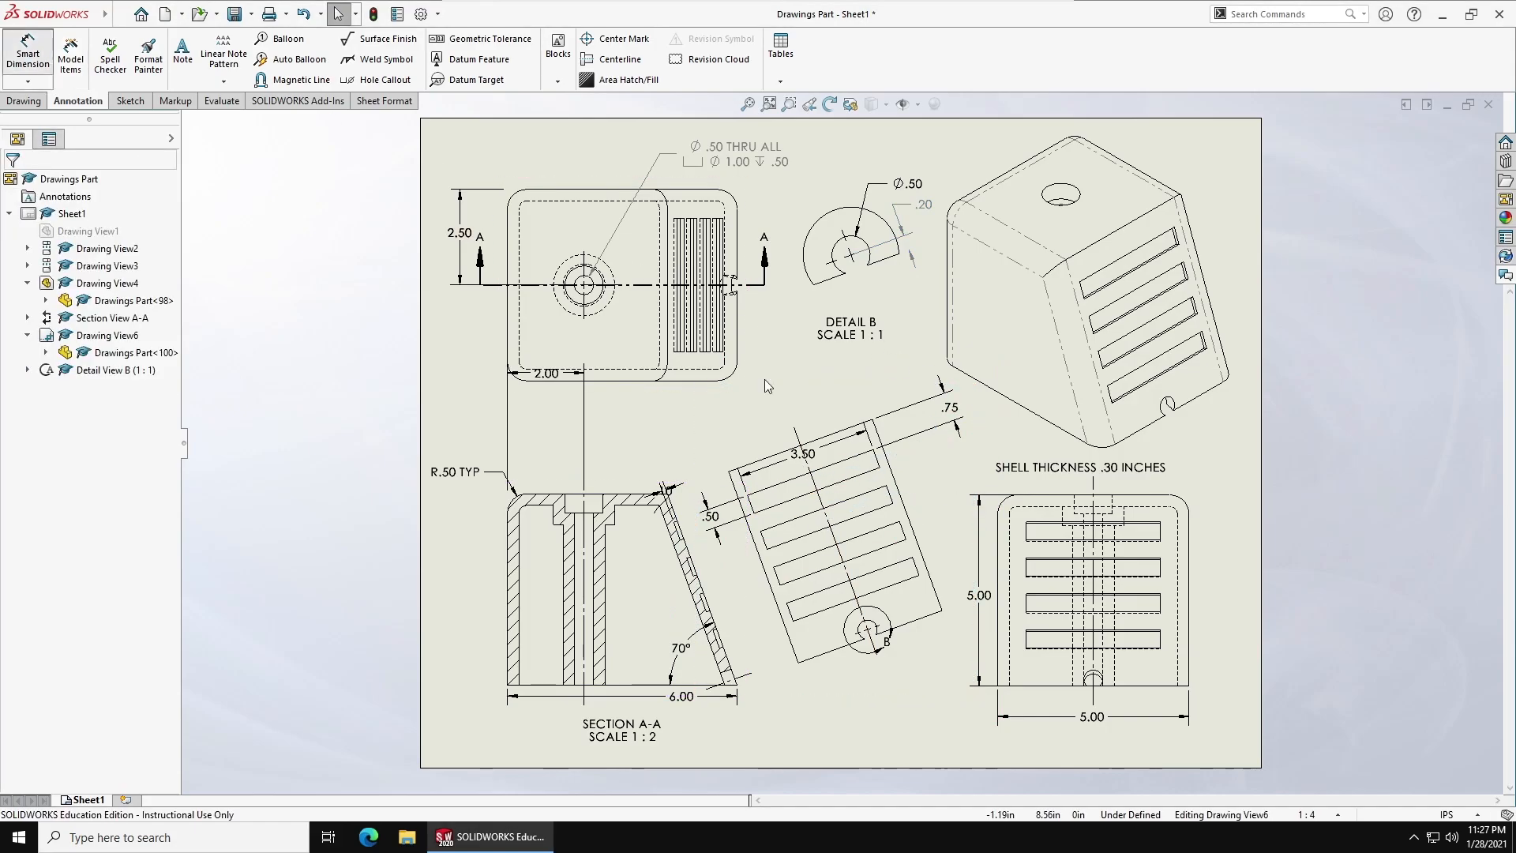
left_click(28, 54)
left_click(866, 456)
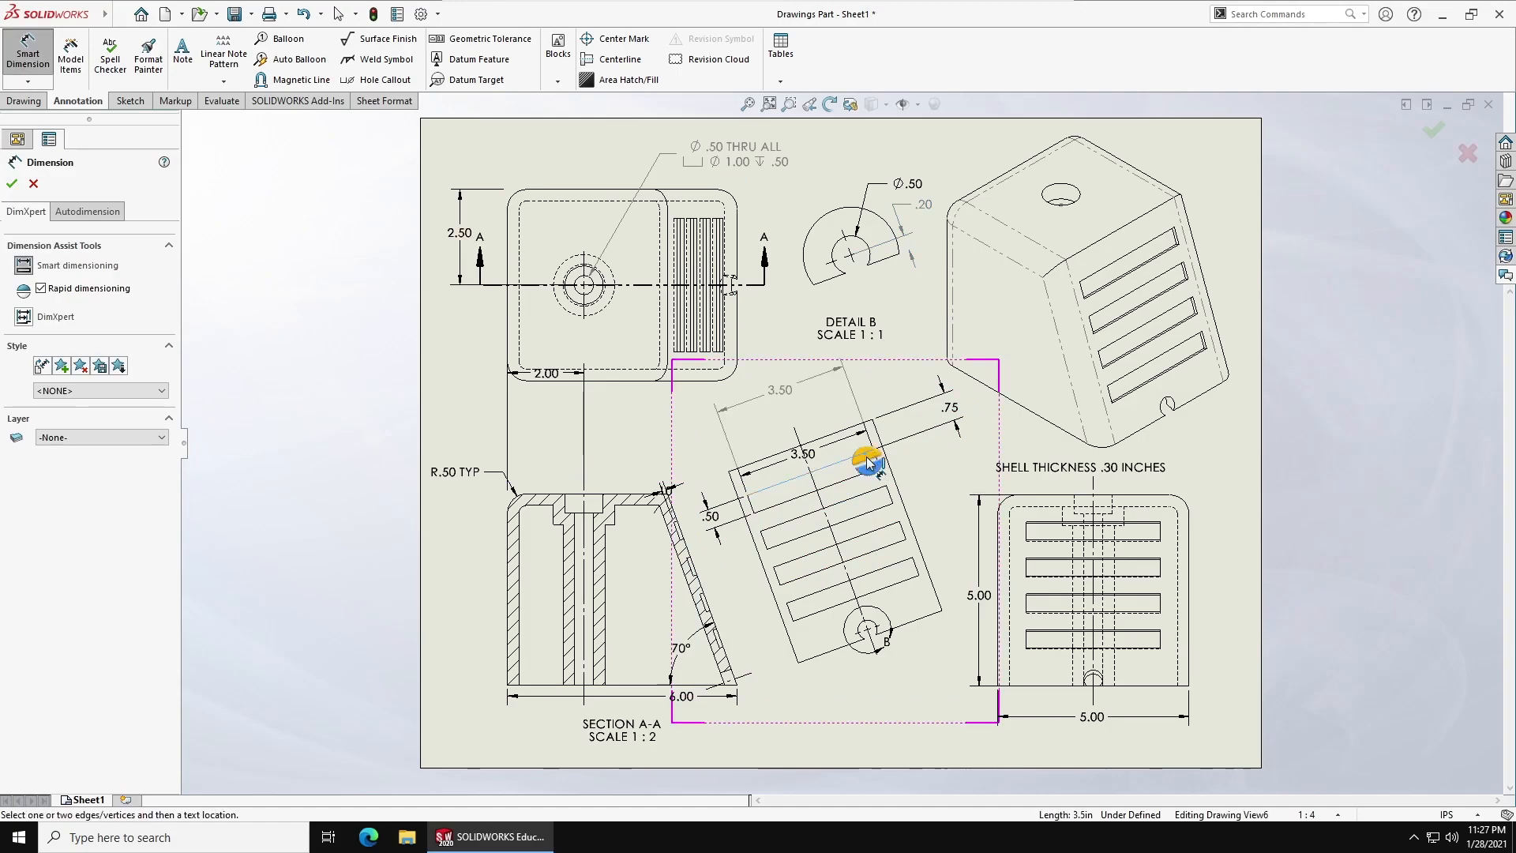
left_click(885, 488)
left_click(949, 441)
key("Escape")
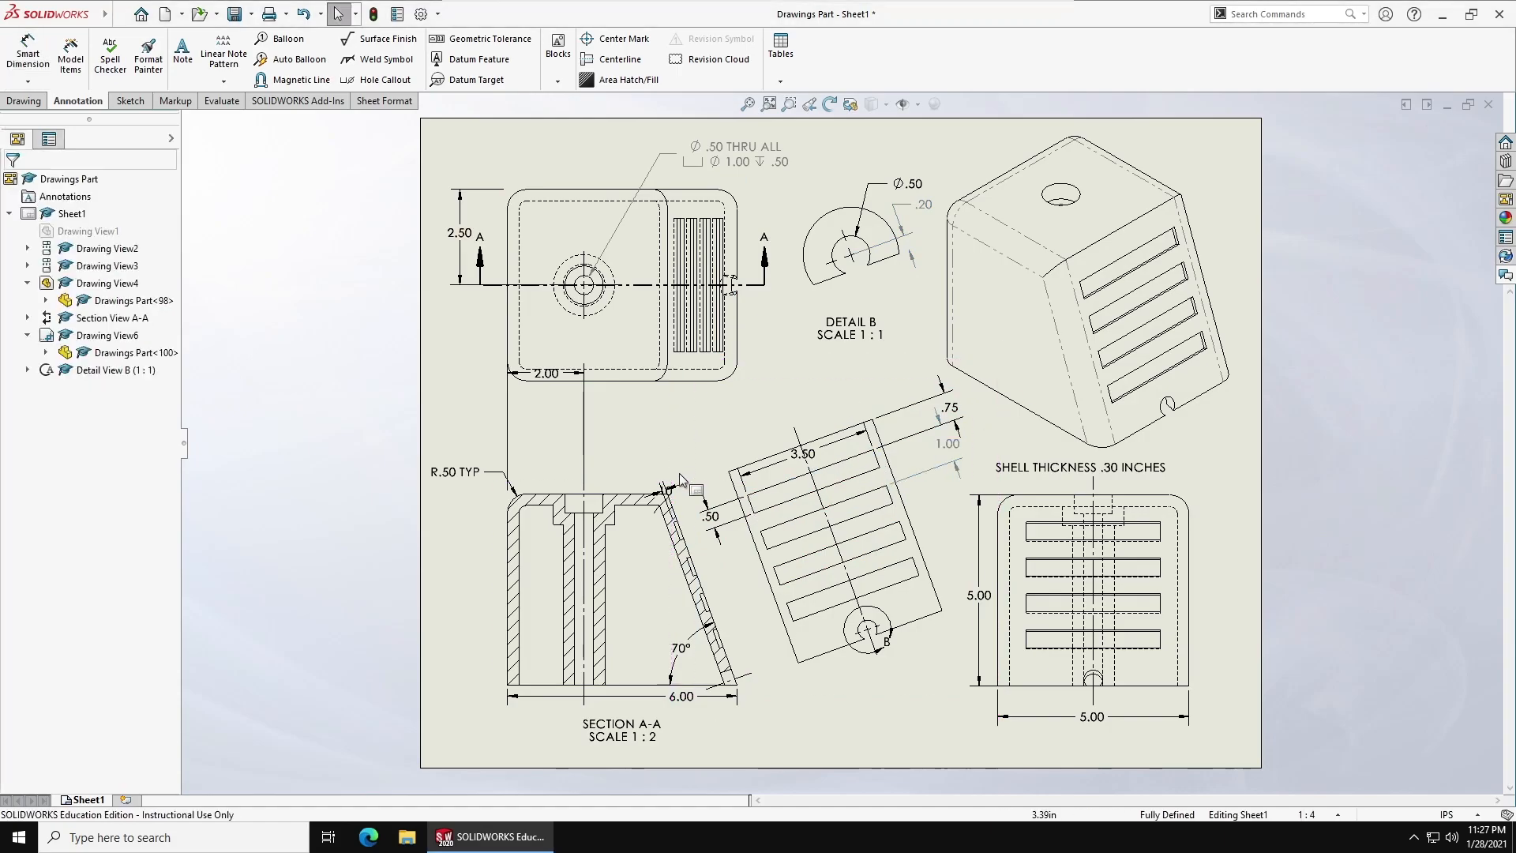
Move the .10 dimension above the section view's slanted wall and transfer the 2.00 hole location dimension to above the top view
left_click_drag(670, 490, 692, 456)
left_click(539, 397)
left_click_drag(546, 374, 579, 283, "shift")
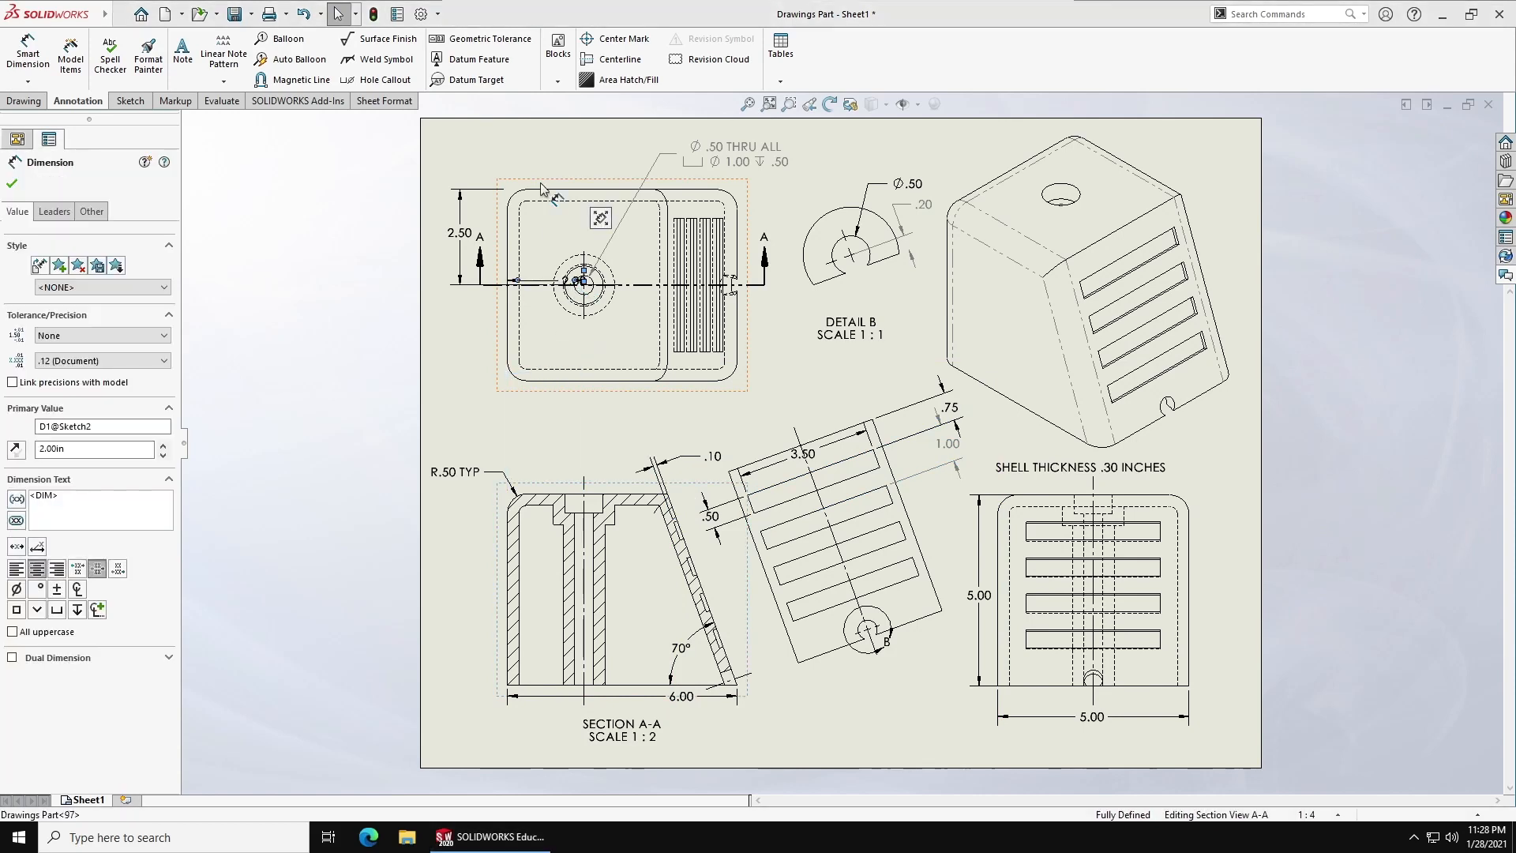
left_click_drag(541, 189, 541, 161)
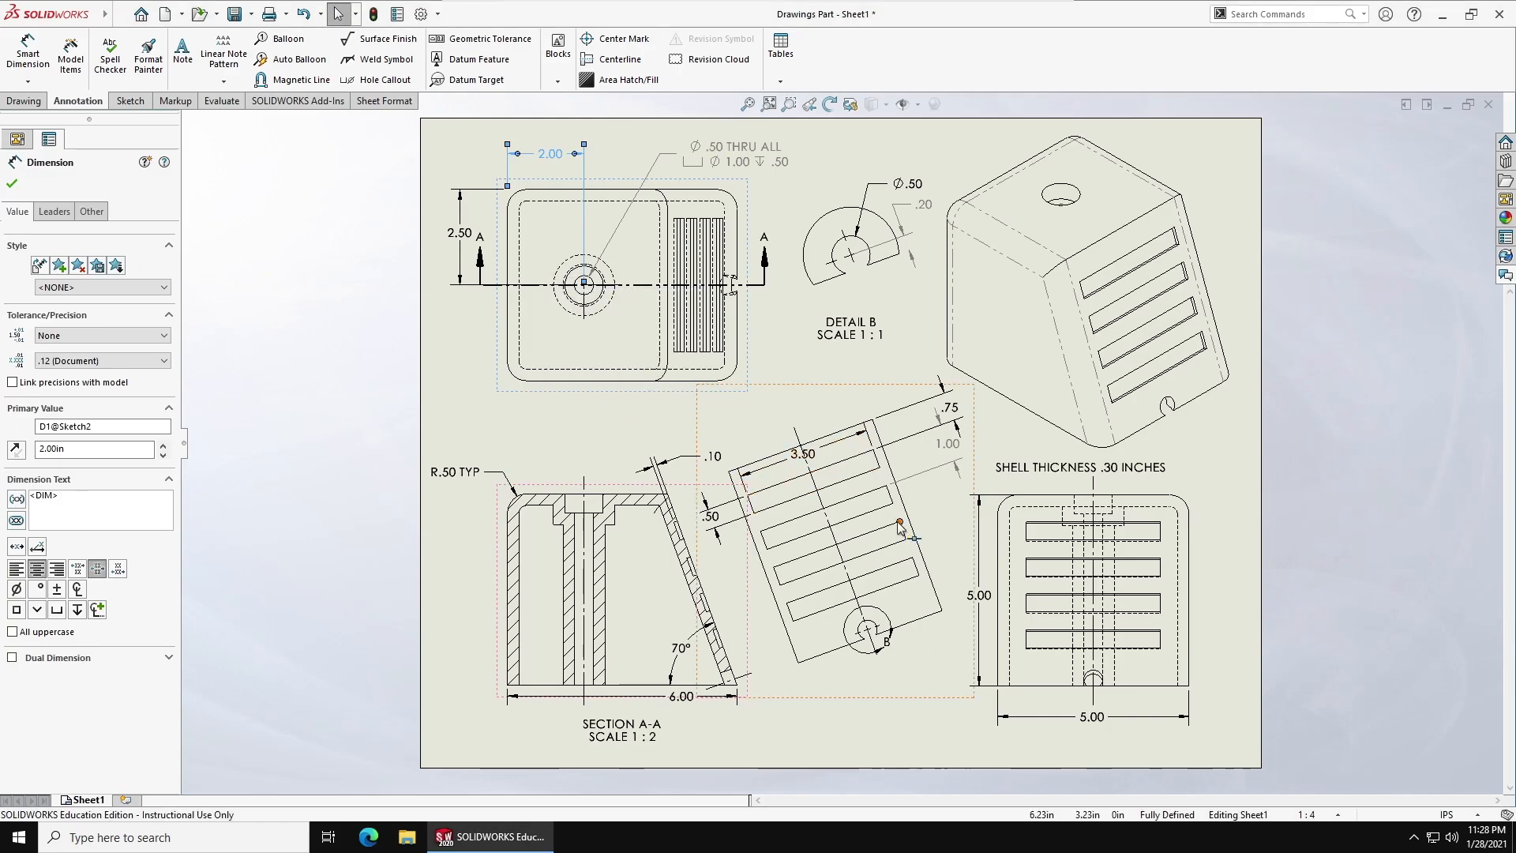
left_click(978, 515)
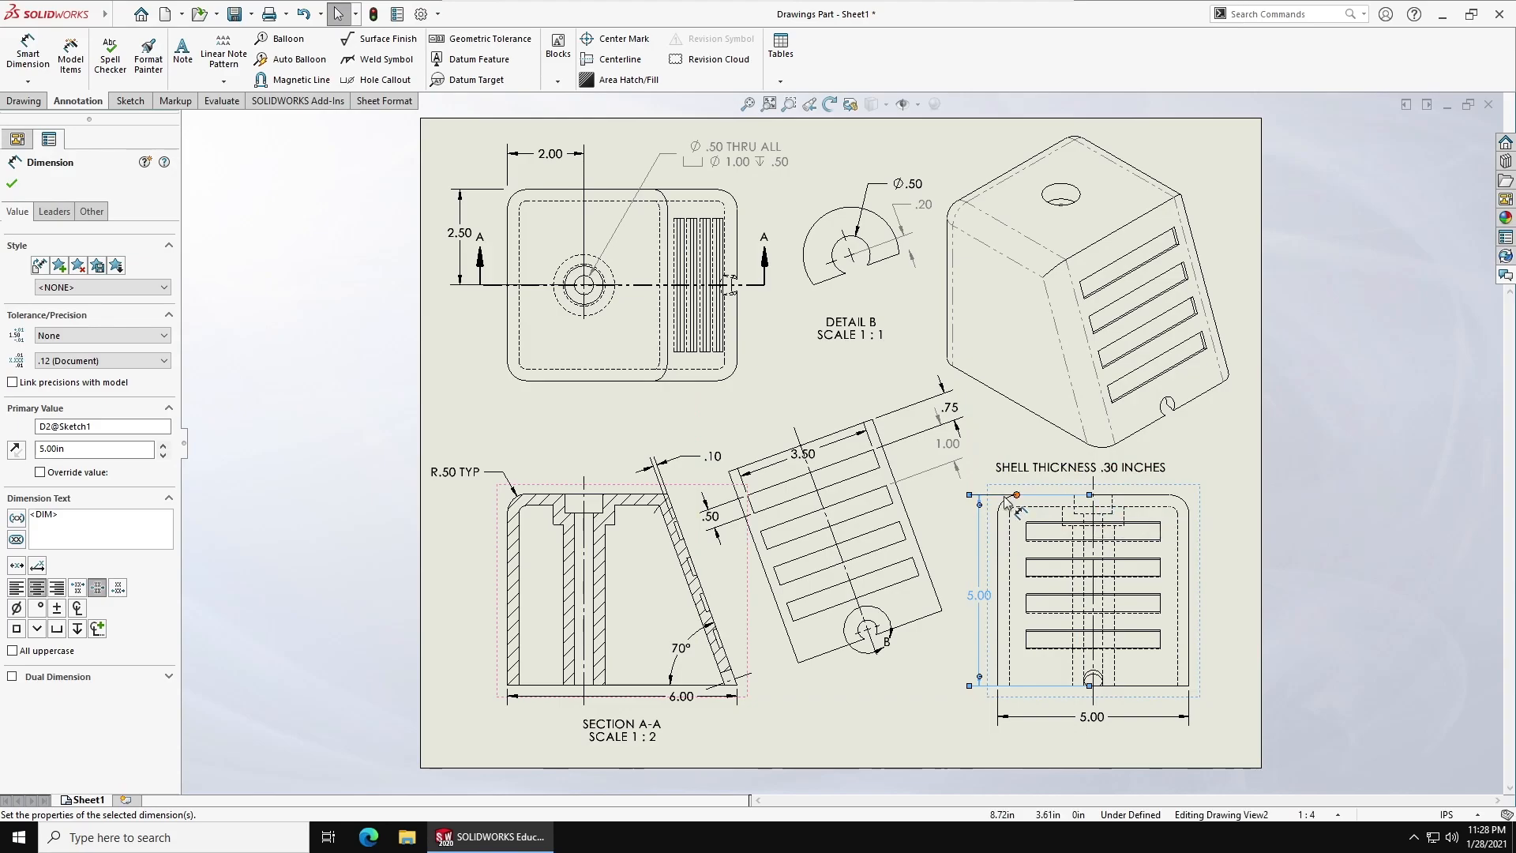
left_click(1228, 573)
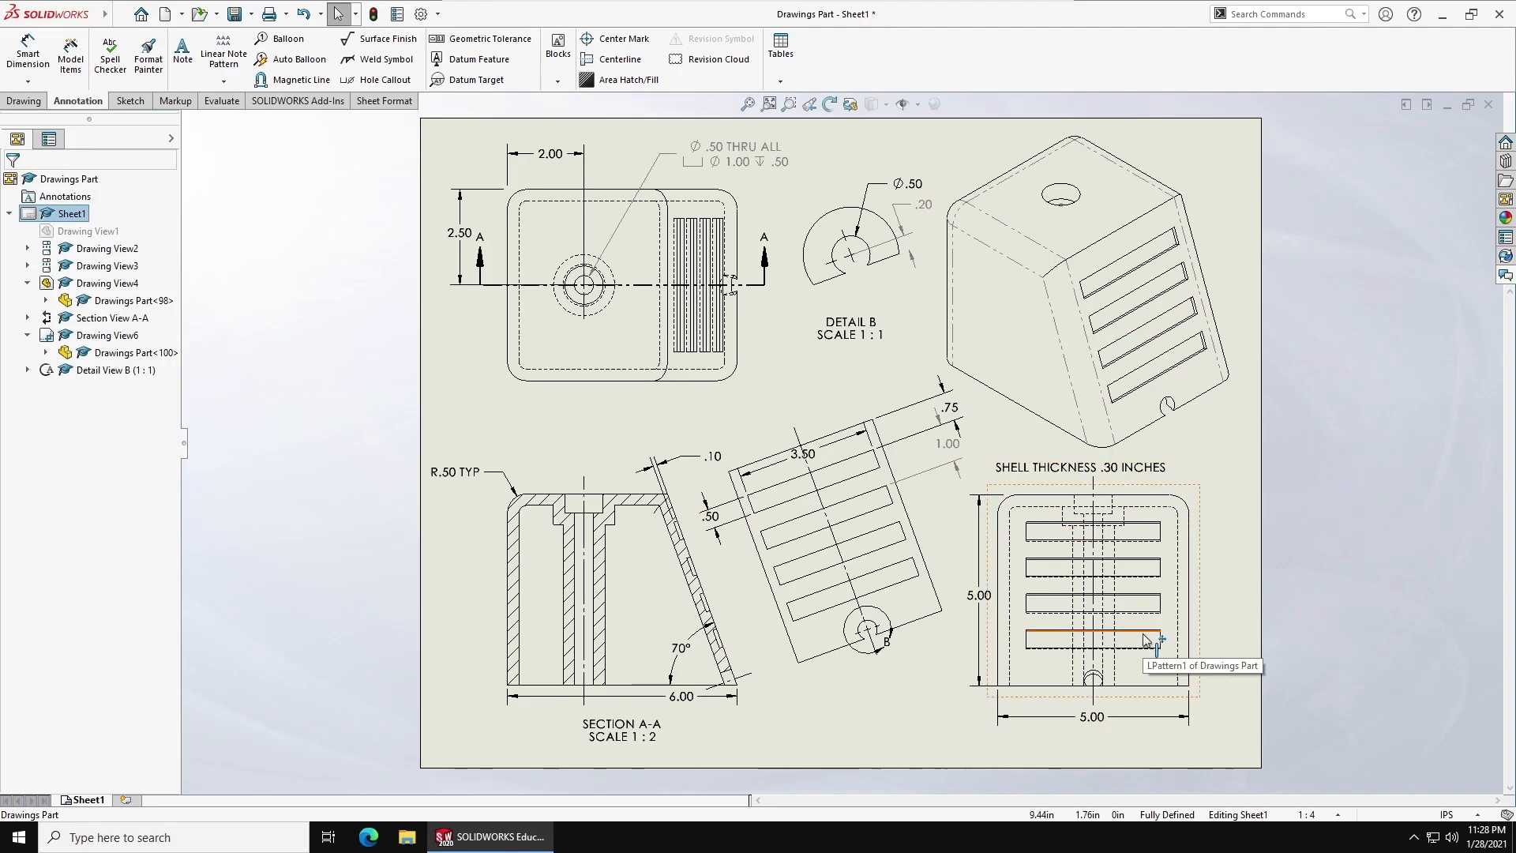
Select everything on the sheet, apply Center Dimension to center the dimension text, and clear the selection
key("ctrl+a")
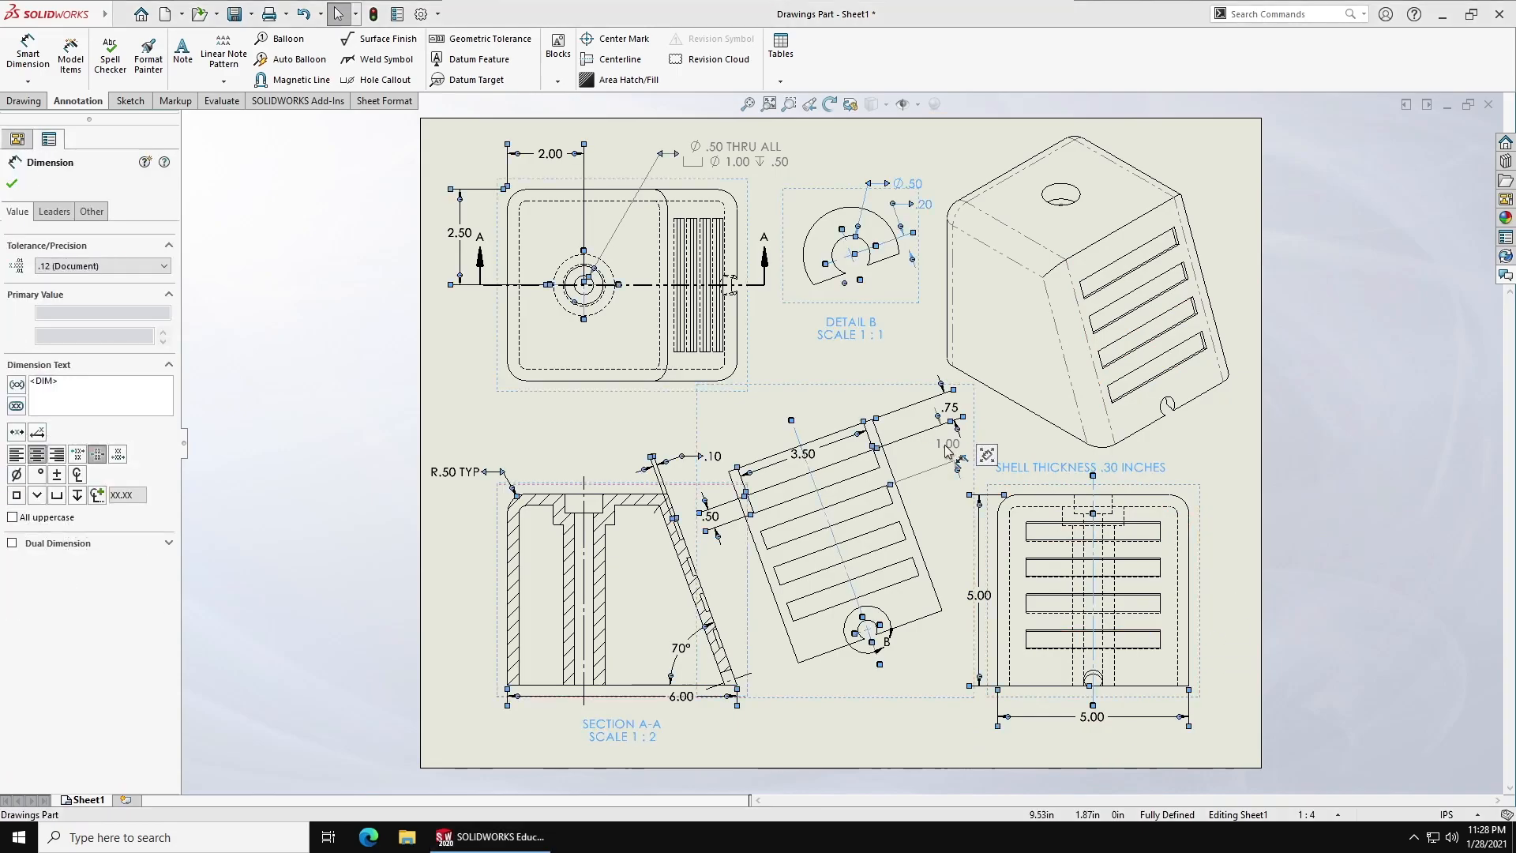
right_click(946, 448)
mouse_move(1012, 504)
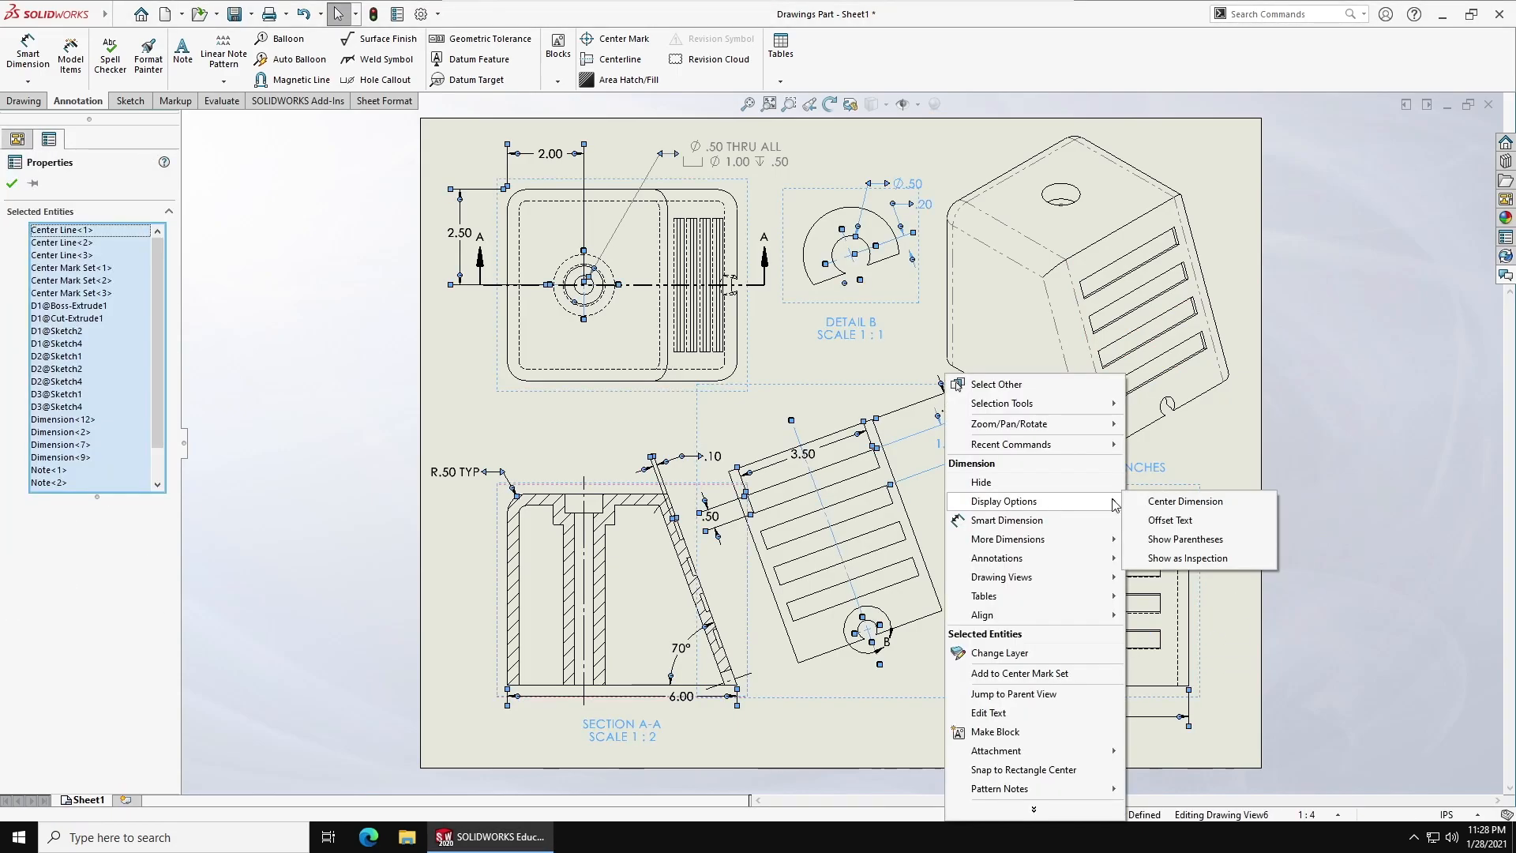
left_click(1215, 504)
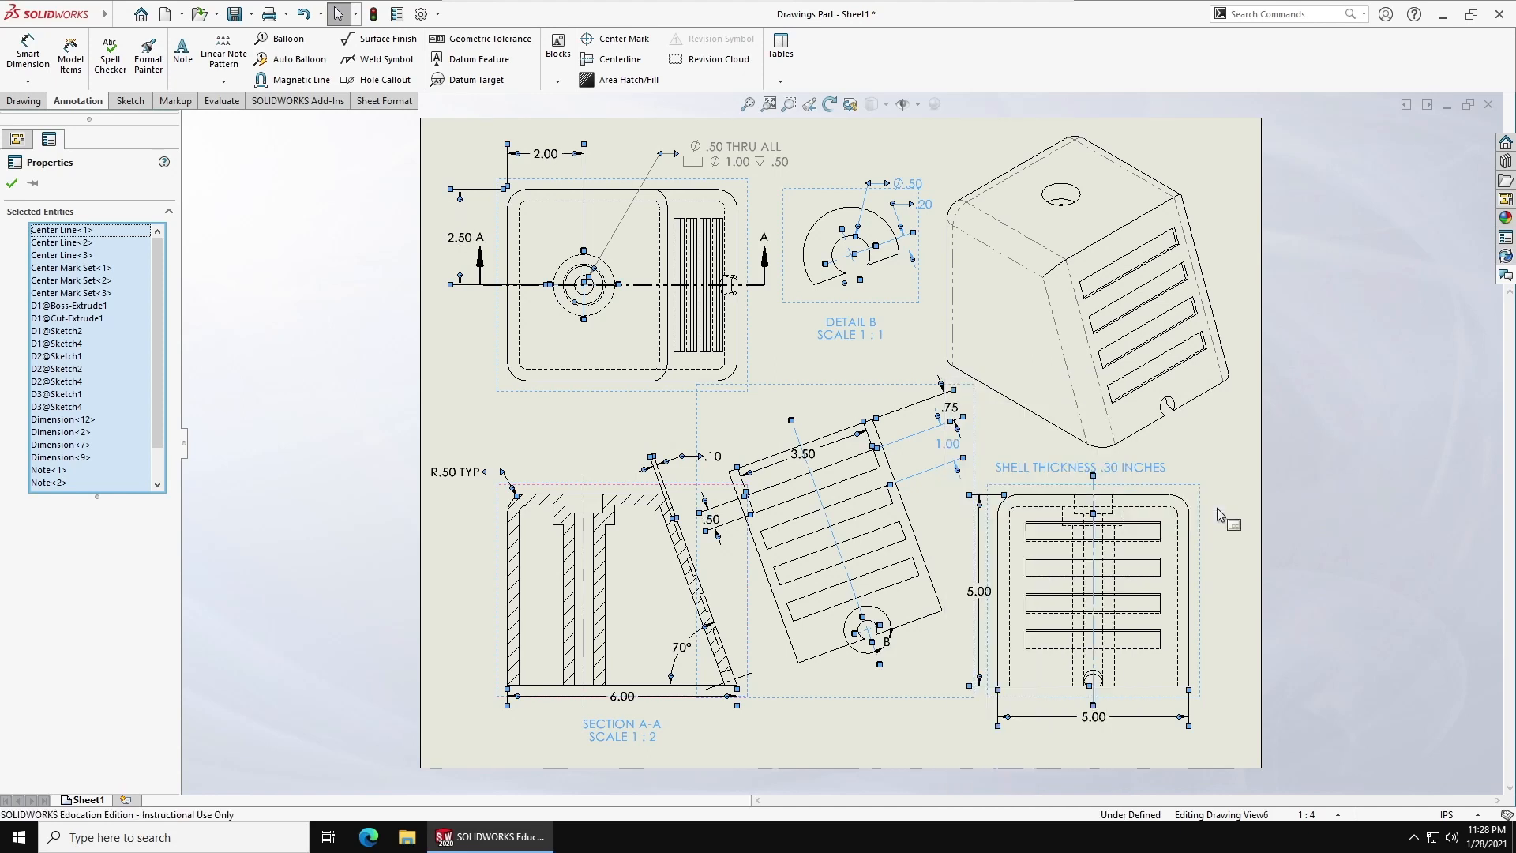
left_click(1266, 511)
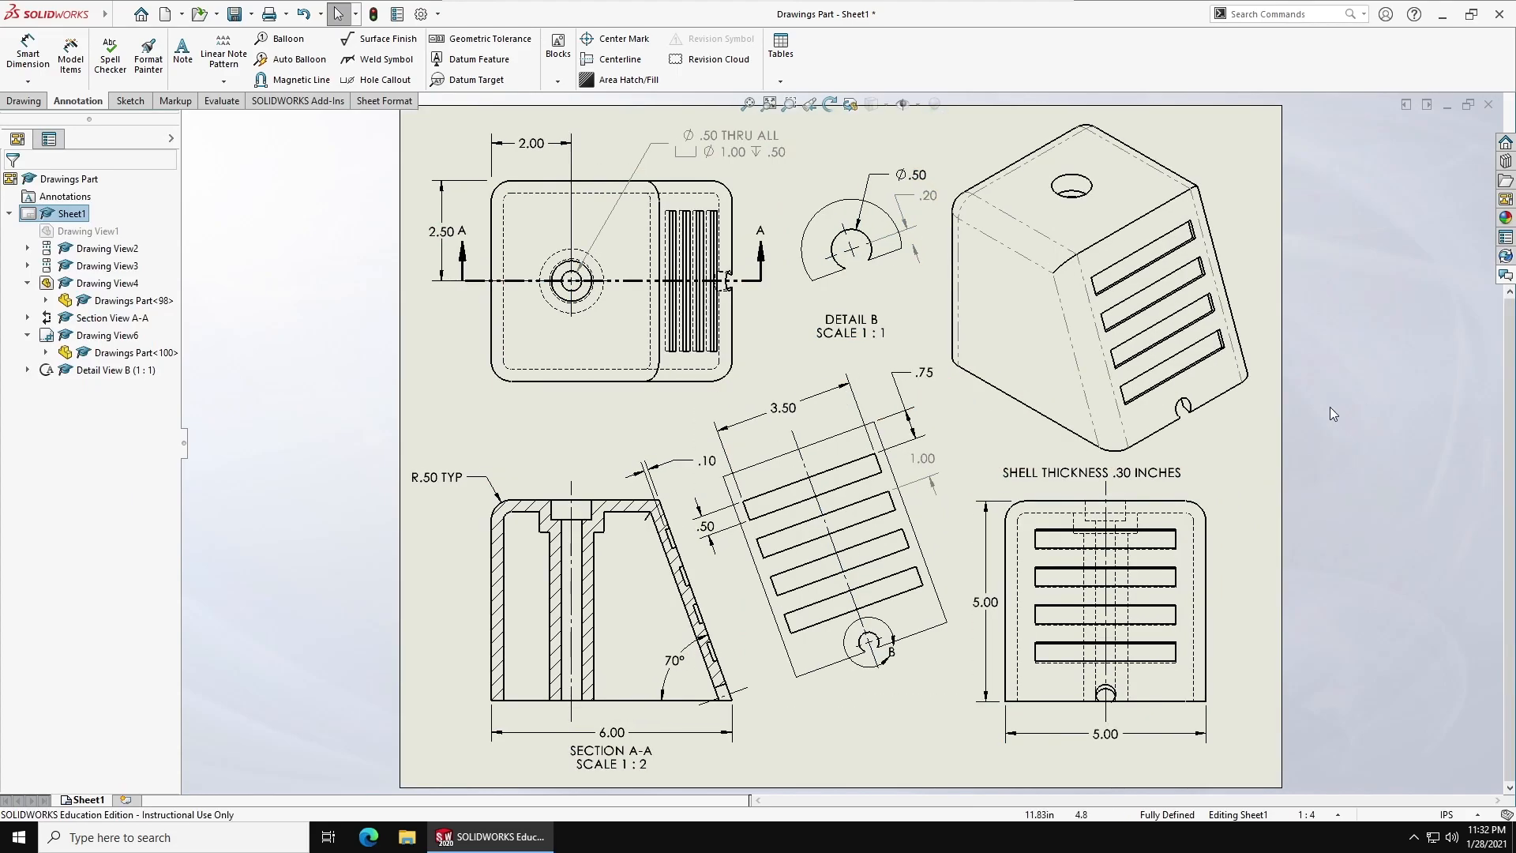
left_click(1329, 405)
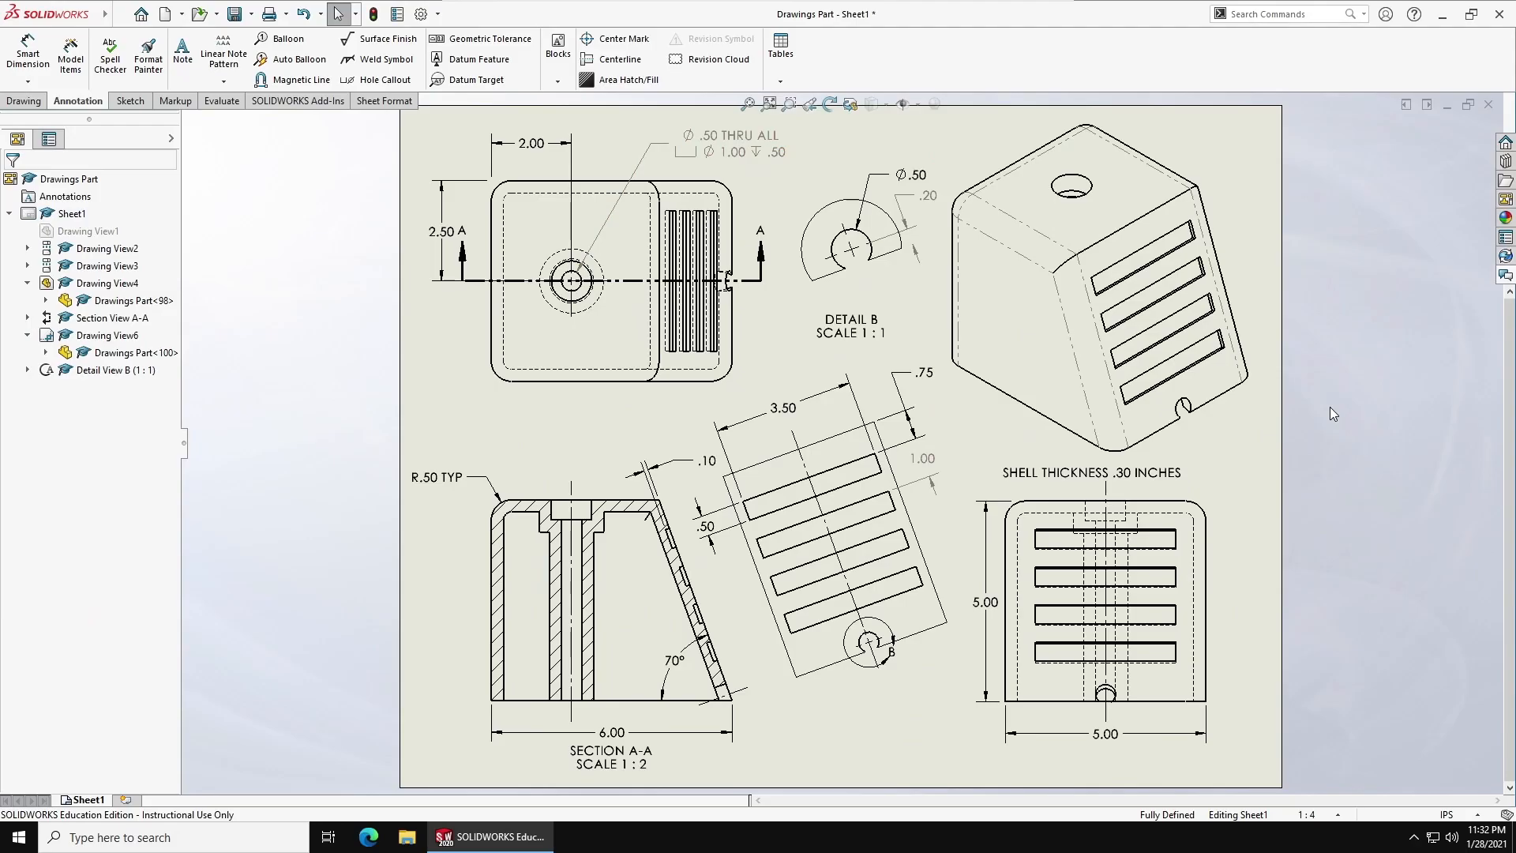